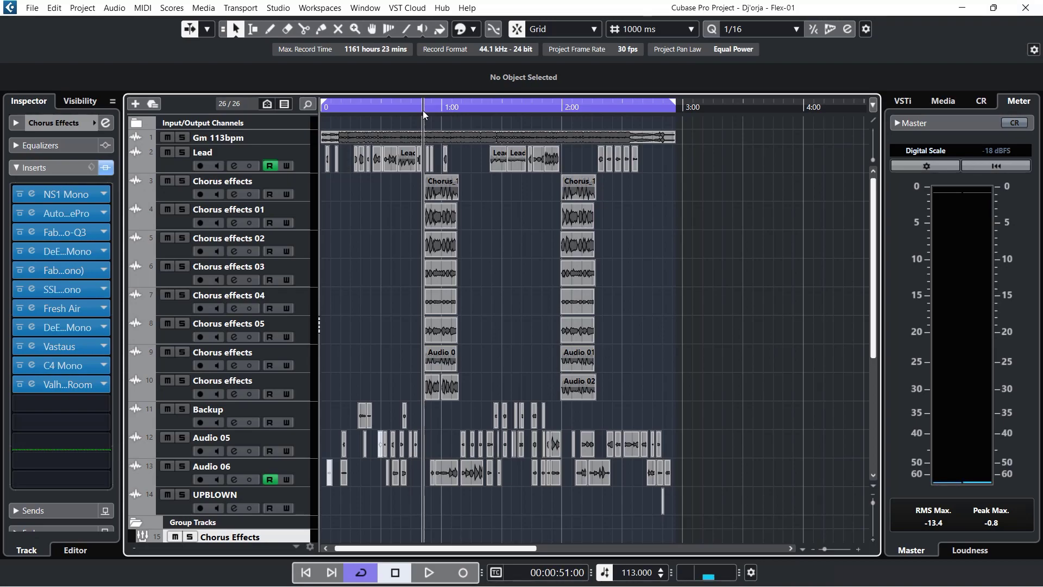
- Play the first chorus from 0:51 with all vocal layers and stop playback after its end
key("space")
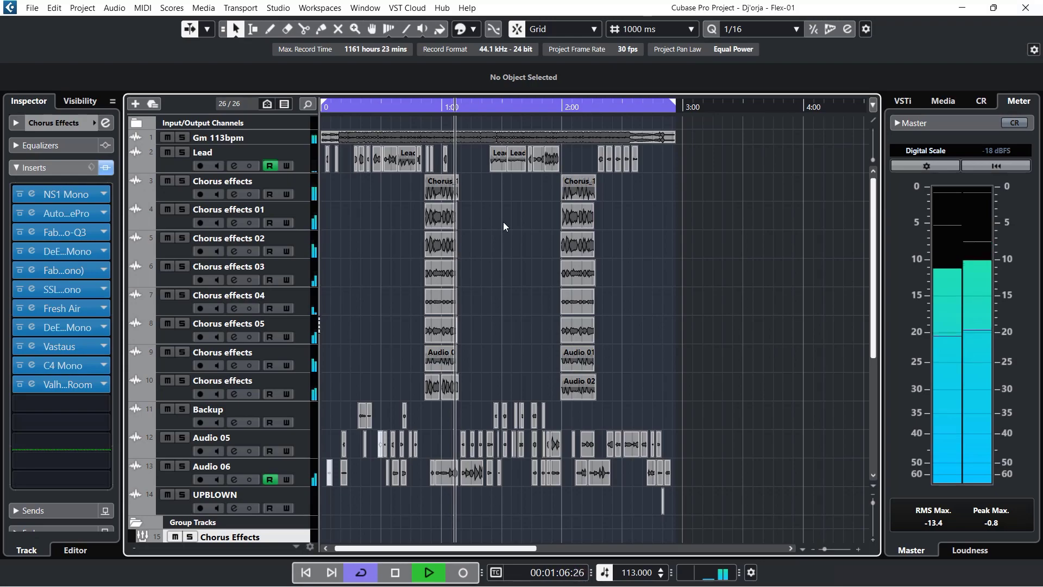
key("space")
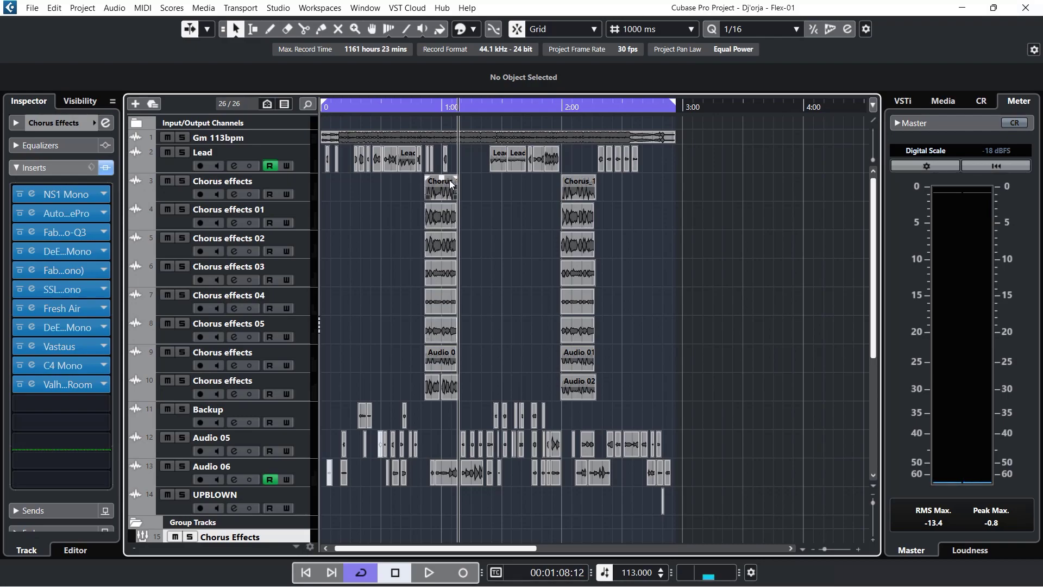
left_click_drag(444, 188, 439, 240)
left_click_drag(440, 296, 439, 383)
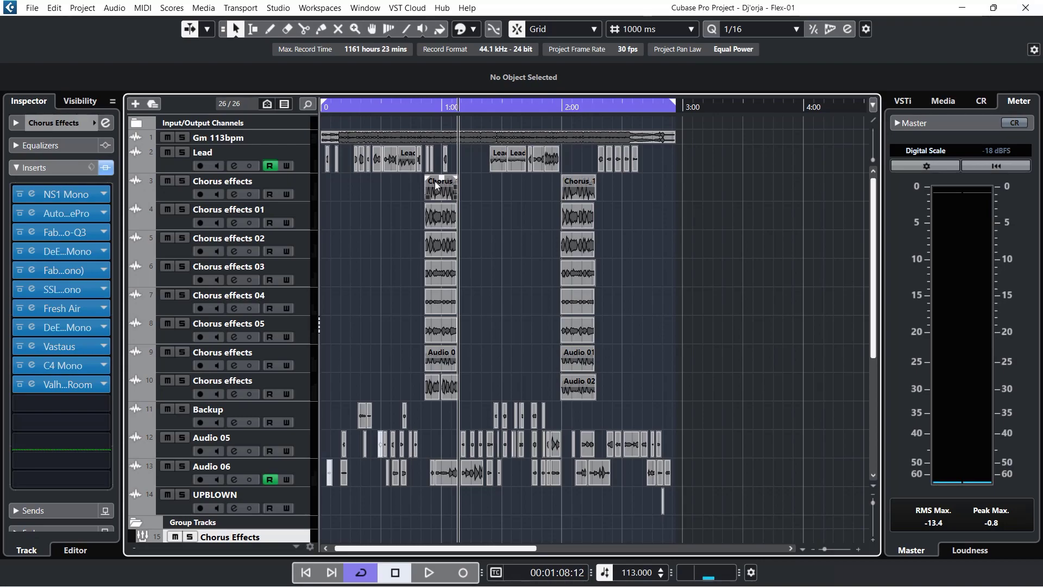
- Select the first Chorus_10 clip and place the playhead at 0:51, just before the chorus clips
left_click(444, 191)
scroll(444, 190, "up", 5)
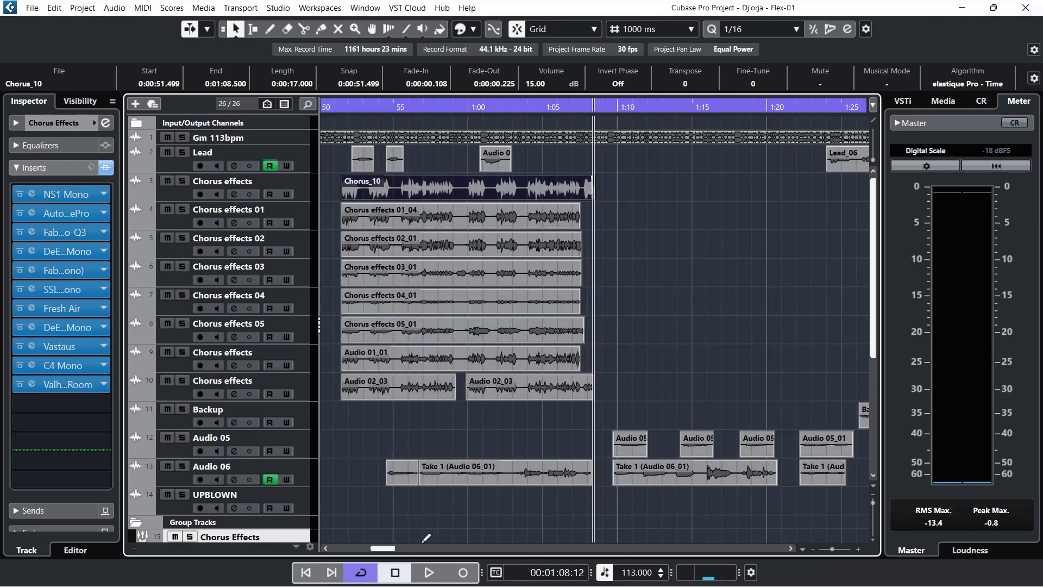
left_click_drag(388, 549, 381, 551)
left_click(439, 110)
left_click(435, 111)
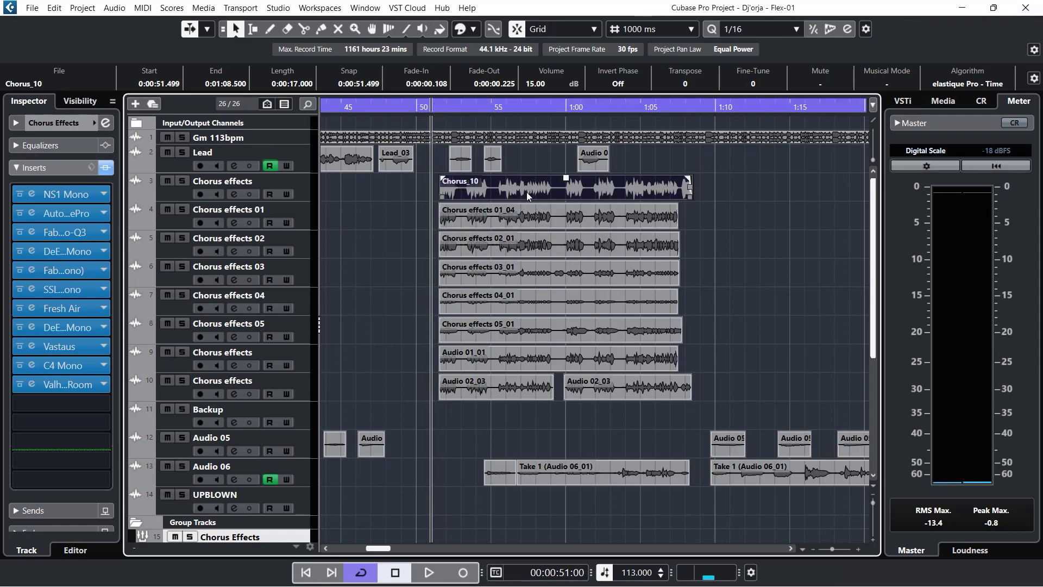
key("h")
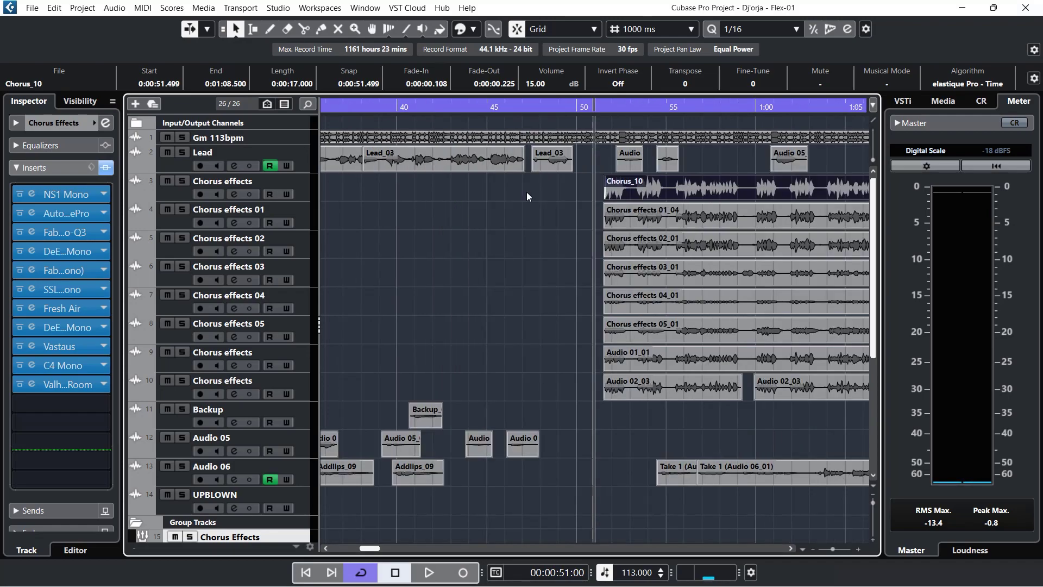
left_click_drag(368, 549, 375, 548)
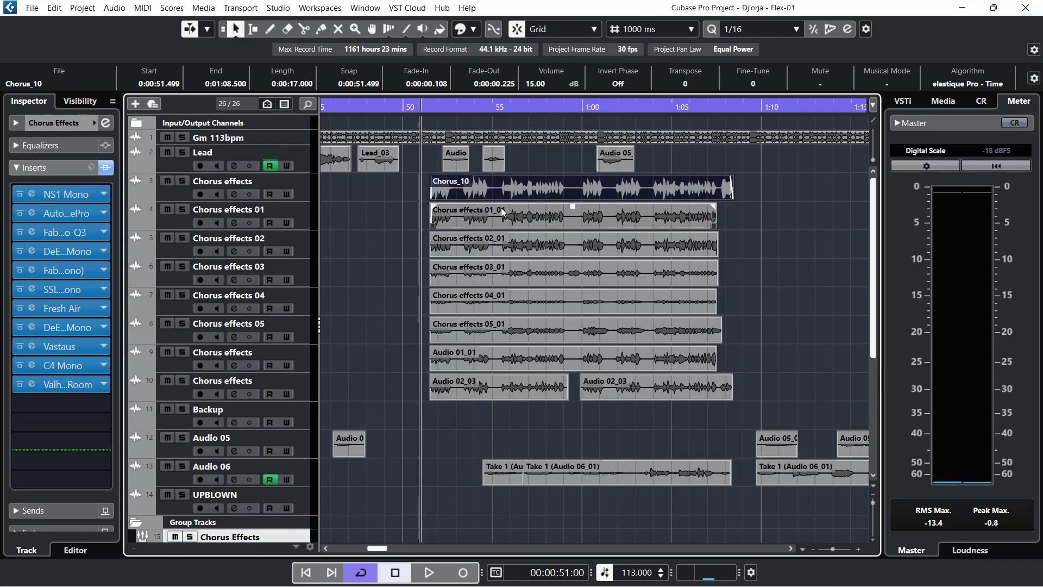
- Nudge Chorus_10 and Chorus effects 02_01 one second earlier, and Chorus effects 01_04 one second later
key("ctrl+Left")
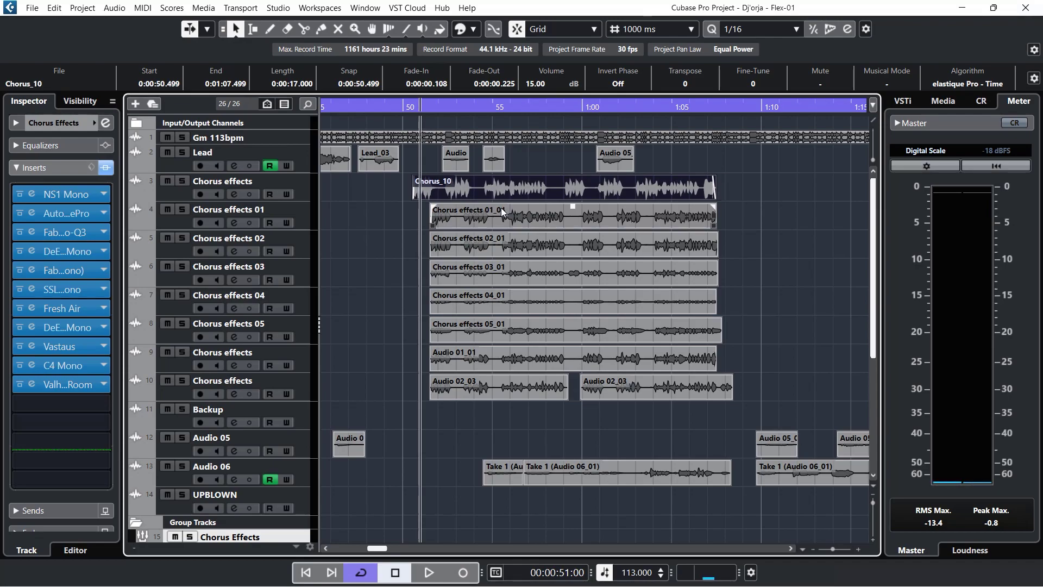
left_click(513, 220)
key("ctrl+Right")
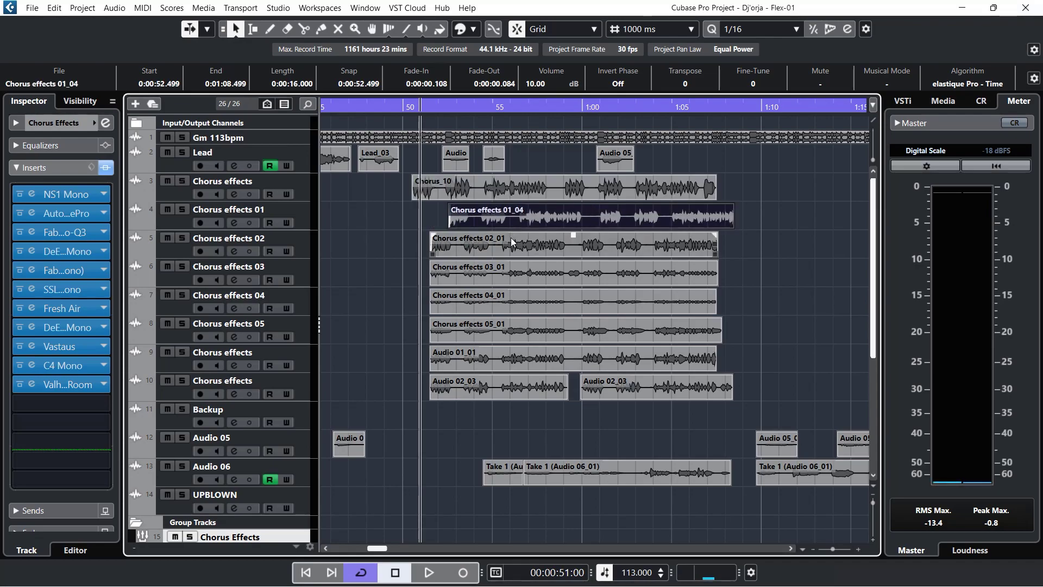
left_click(511, 239)
key("ctrl+Left")
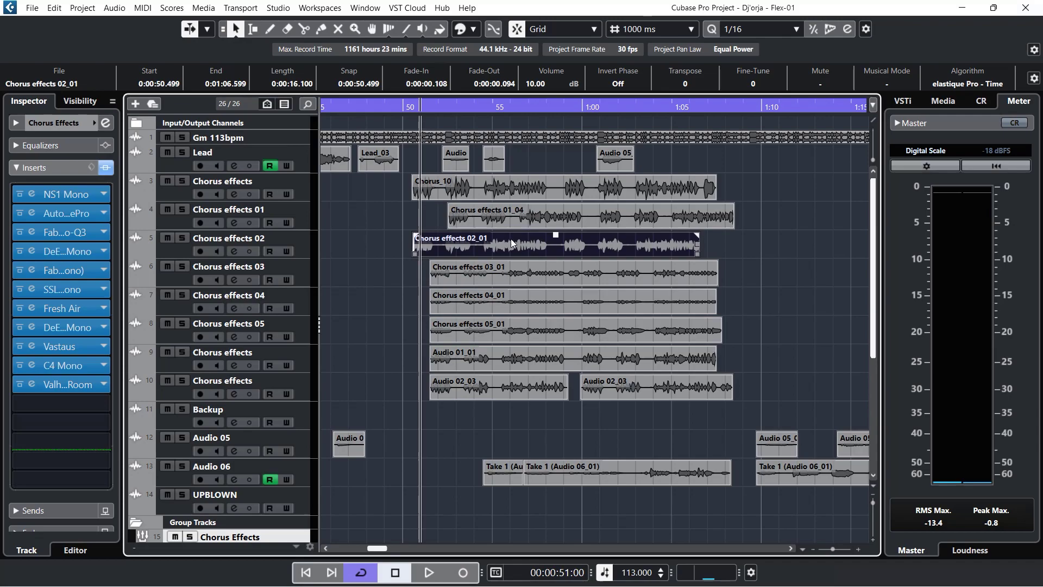
- Undo the one-second nudges of the three chorus clips
key("ctrl+z")
key("ctrl+z")
key("ctrl+z")
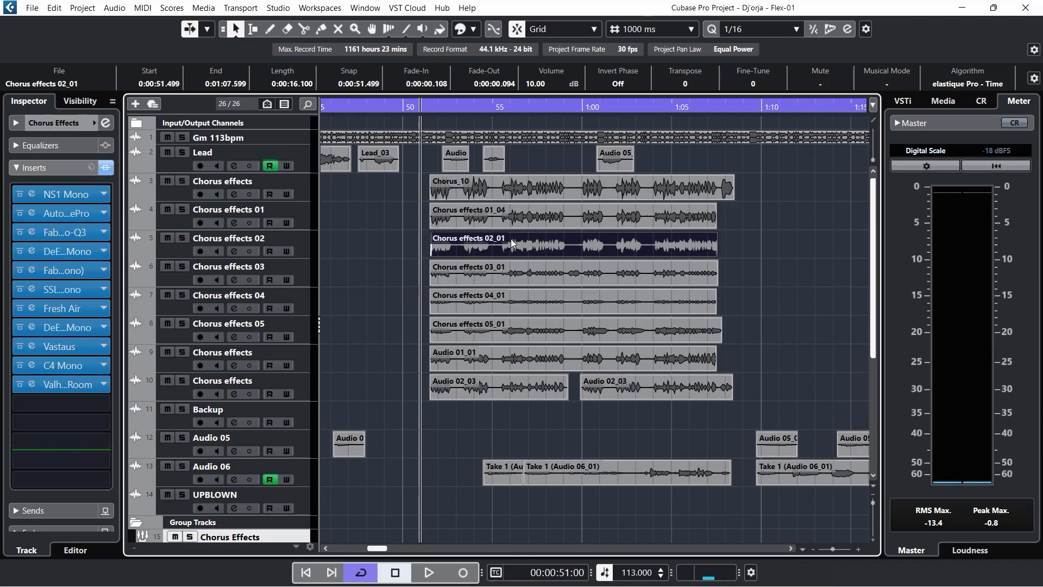
- Set the grid interval to 10 ms
left_click(646, 31)
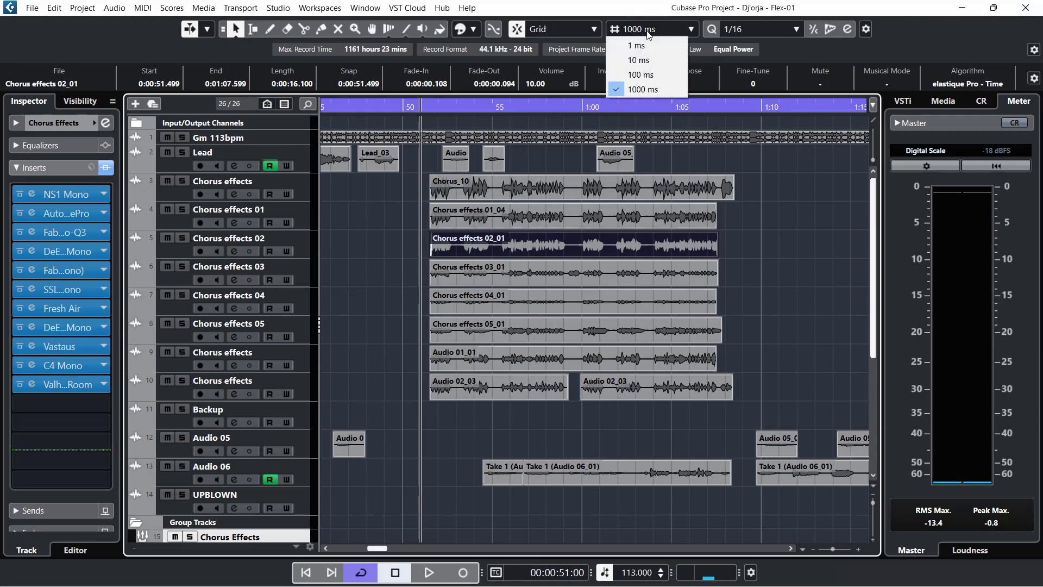
left_click(641, 61)
mouse_move(586, 179)
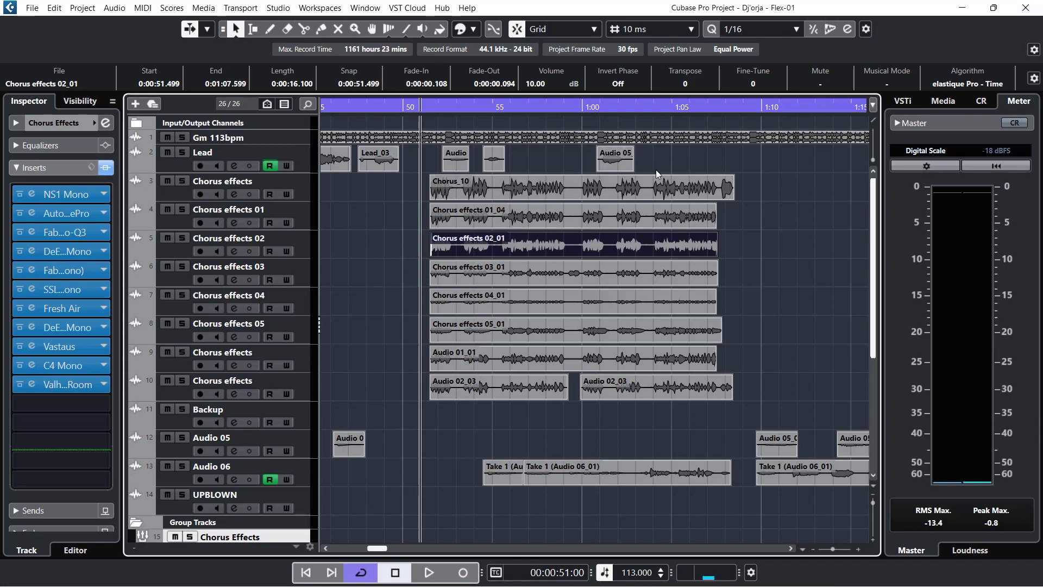
- Try nudging Chorus_10 earlier and Chorus effects 01_04 later and back in 10 ms increments
left_click(641, 180)
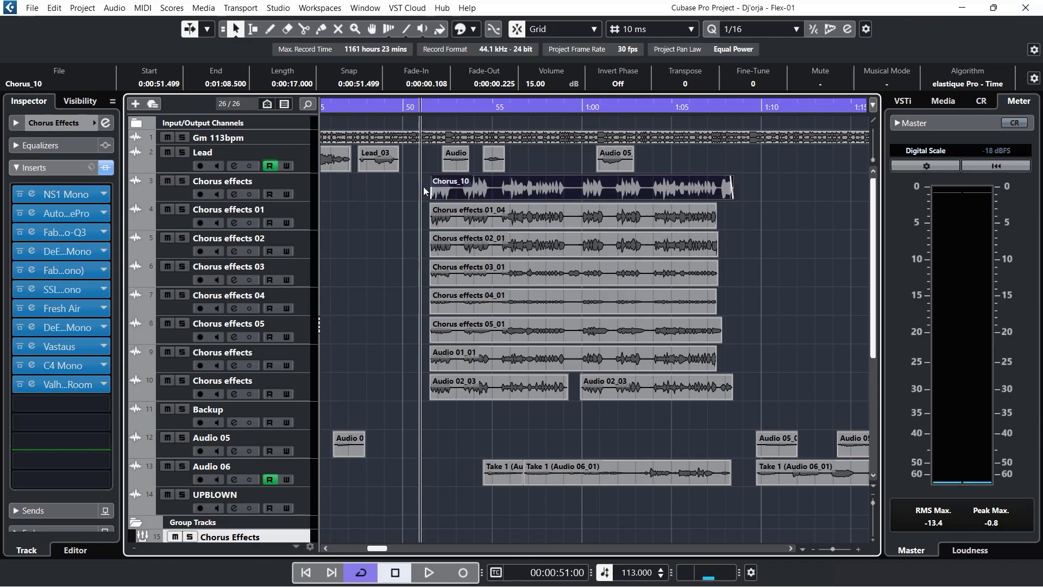
key("ctrl+Left")
left_click(543, 218)
key("ctrl+Right")
key("ctrl+Left")
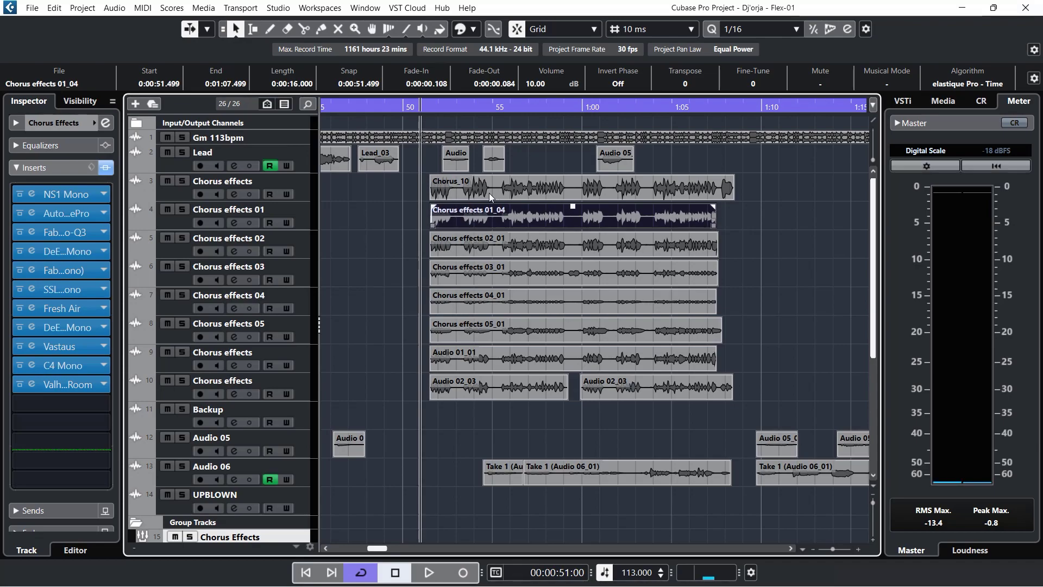
- Undo the last nudge of Chorus_10 and redo it
left_click(56, 8)
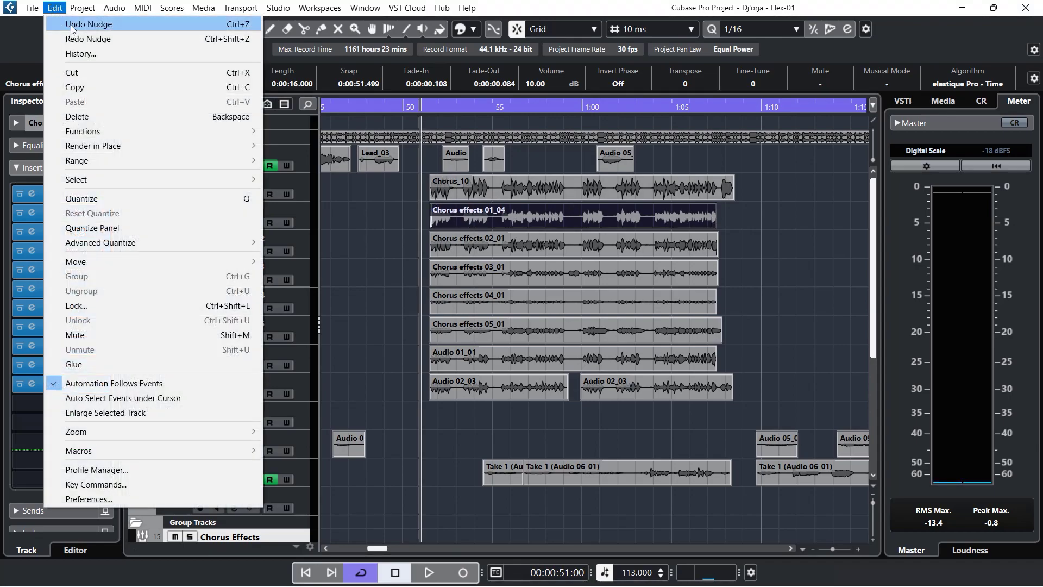
left_click(71, 26)
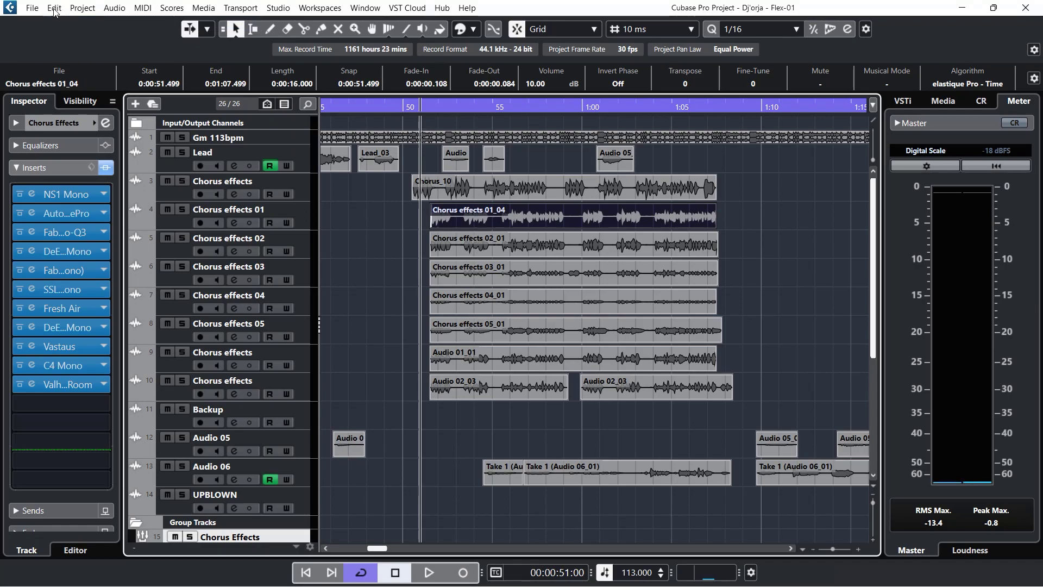
left_click(56, 8)
left_click(67, 39)
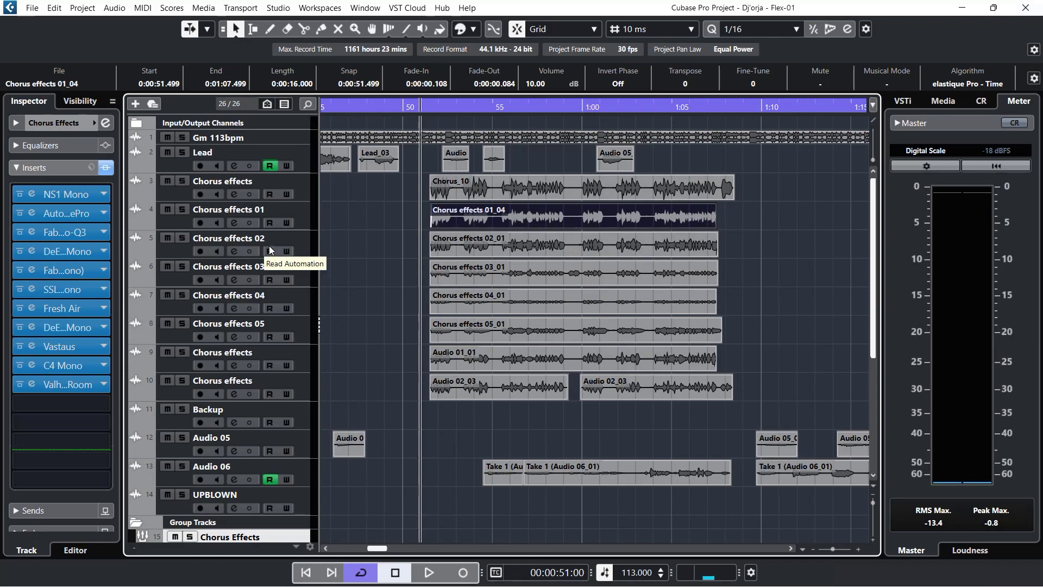
- Look over the track list from the vocal tracks down to the group track and FX channels
scroll(332, 211, "down", 5)
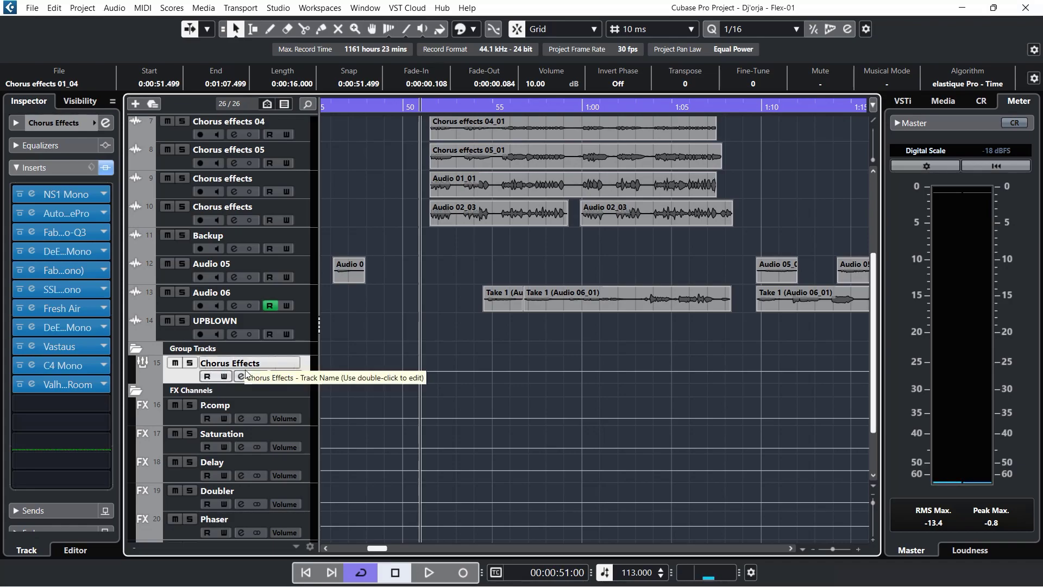
scroll(273, 147, "down", 2)
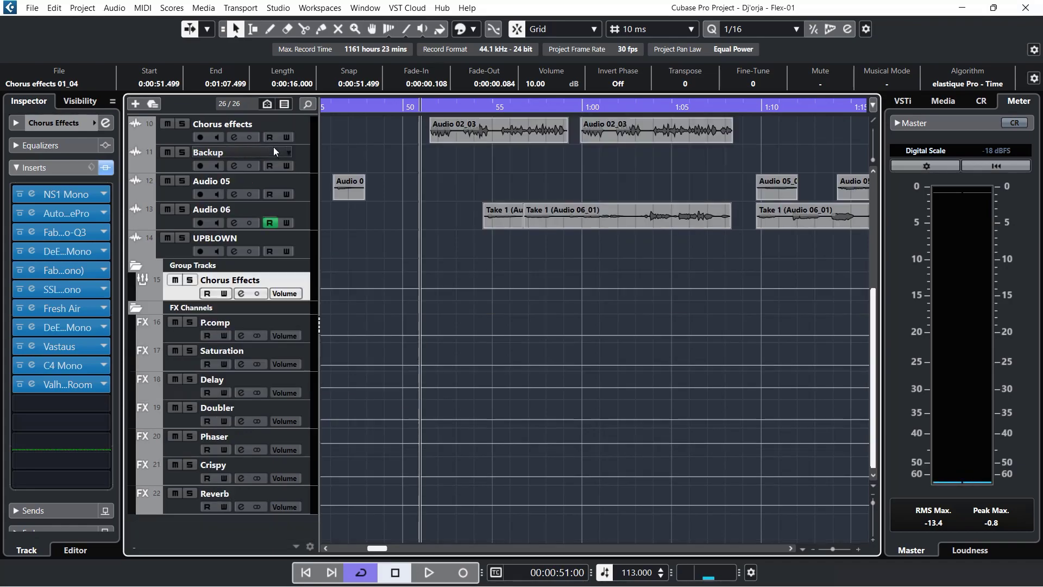
scroll(276, 152, "up", 5)
scroll(288, 157, "up", 3)
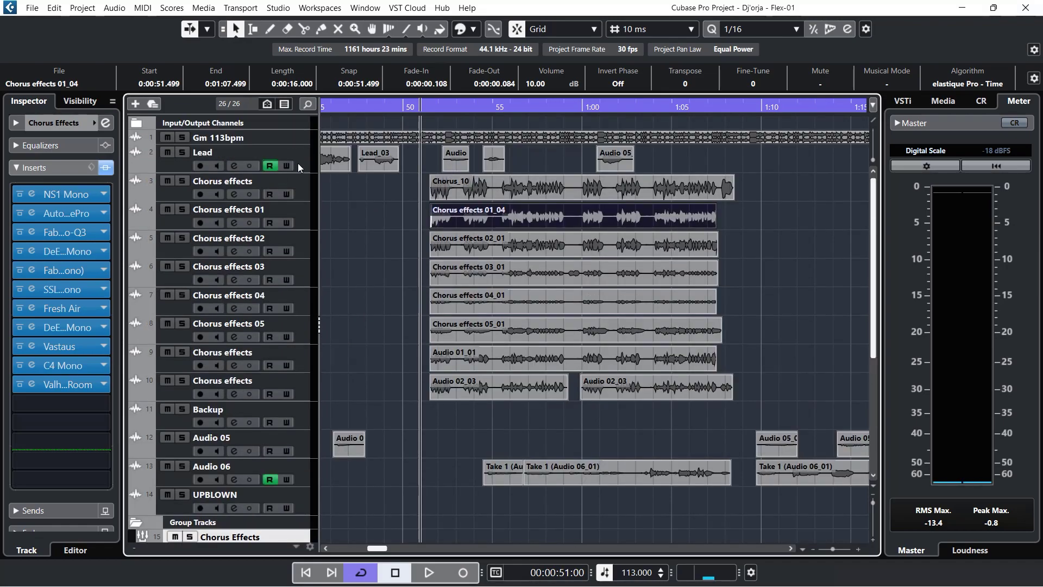
- Check the chorus tracks up to Chorus effects 04 and take the first Chorus effects track's inserts out of bypass
left_click(299, 181)
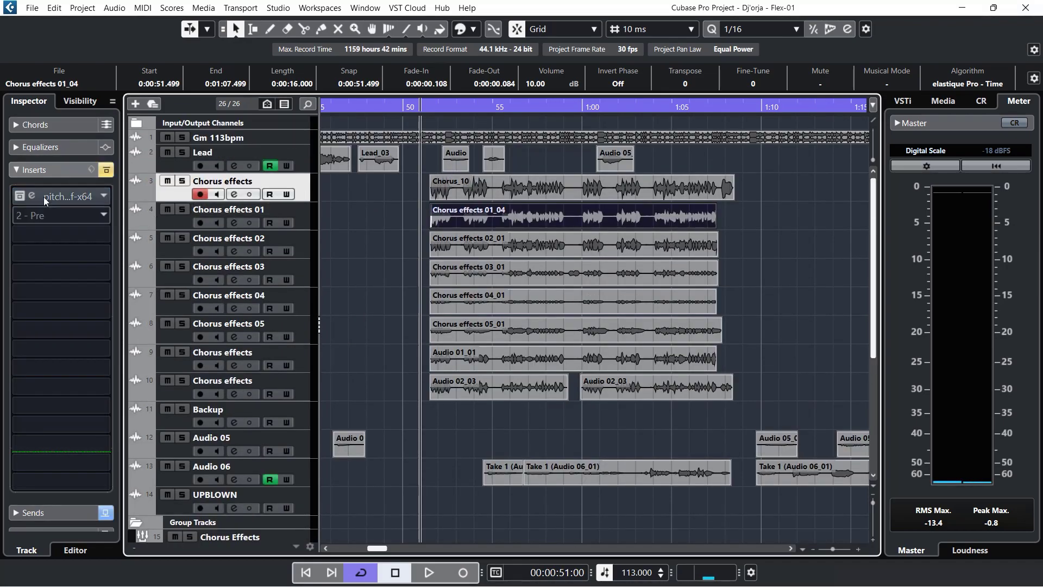
left_click(307, 214)
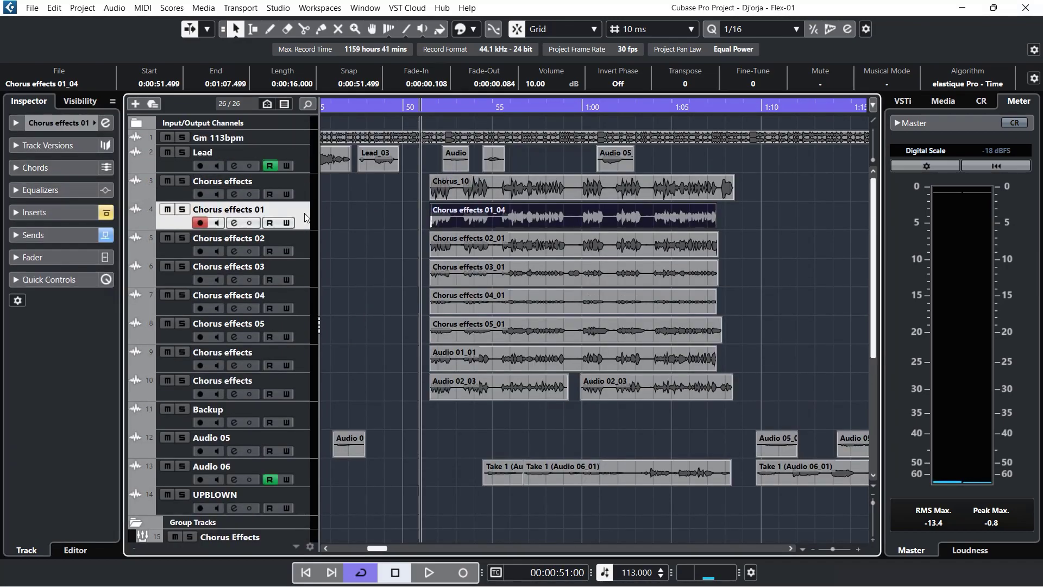
left_click(304, 242)
left_click(302, 266)
left_click(302, 295)
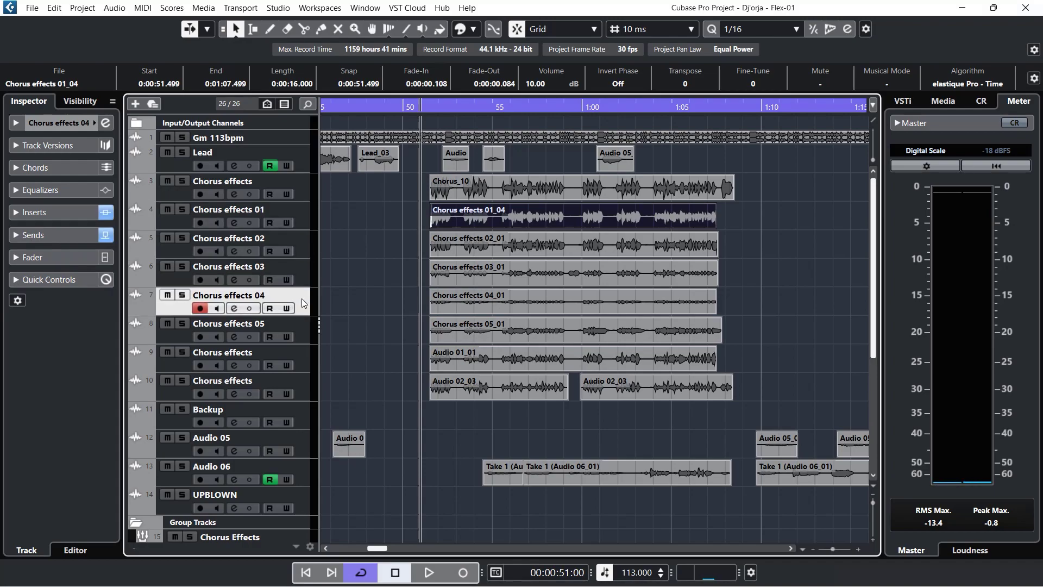
left_click(300, 188)
left_click(106, 212)
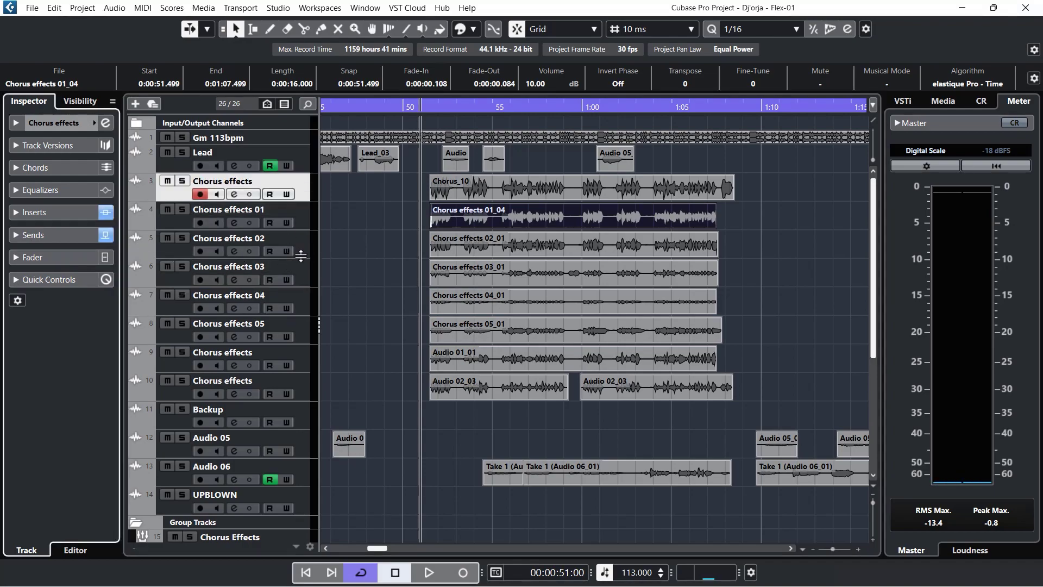
- Examine the sends on the first Chorus effects track and on Chorus effects 01
left_click(305, 294)
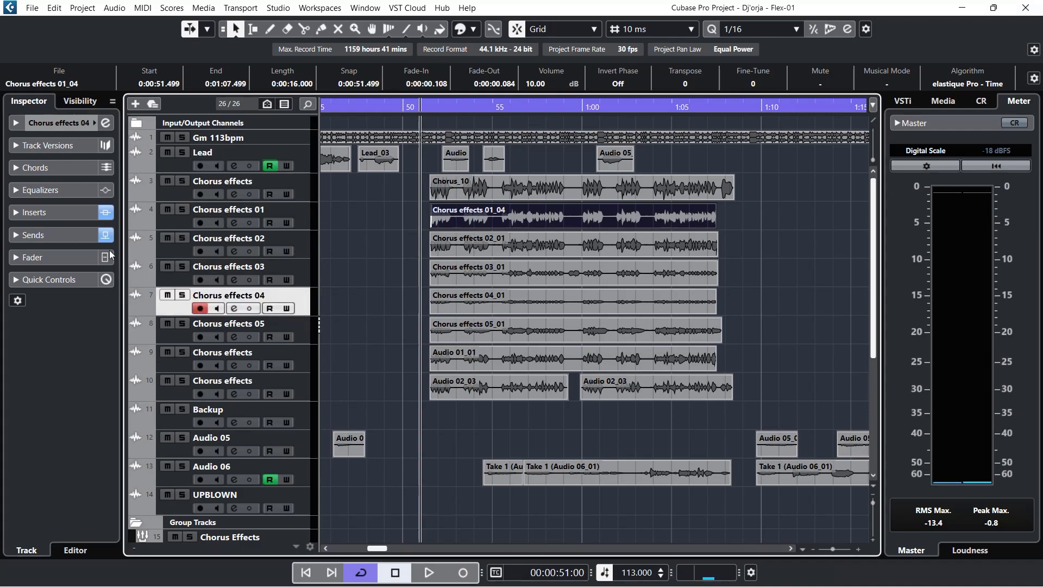
left_click(158, 190)
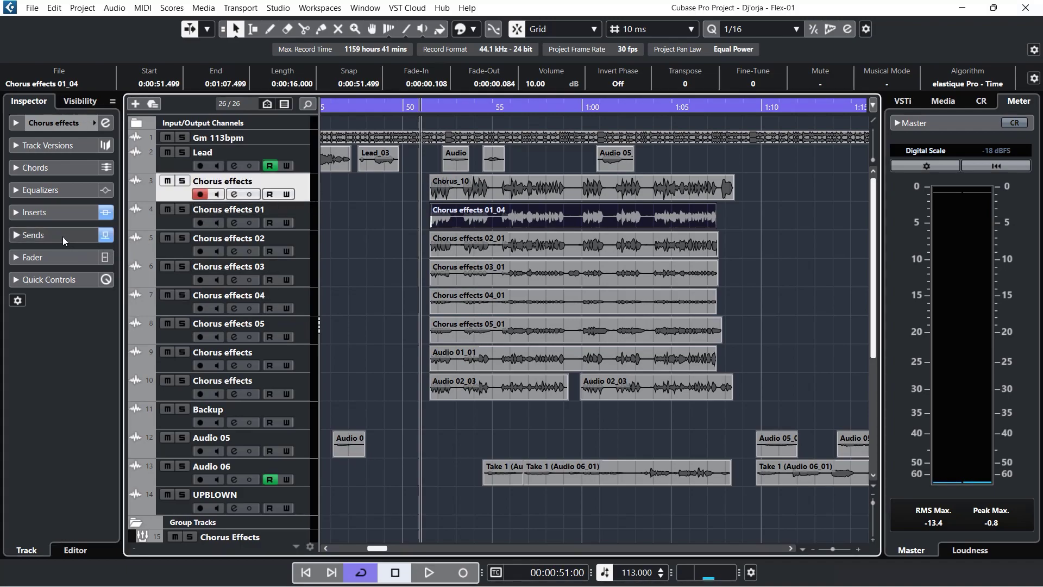
left_click(63, 236)
left_click(49, 233)
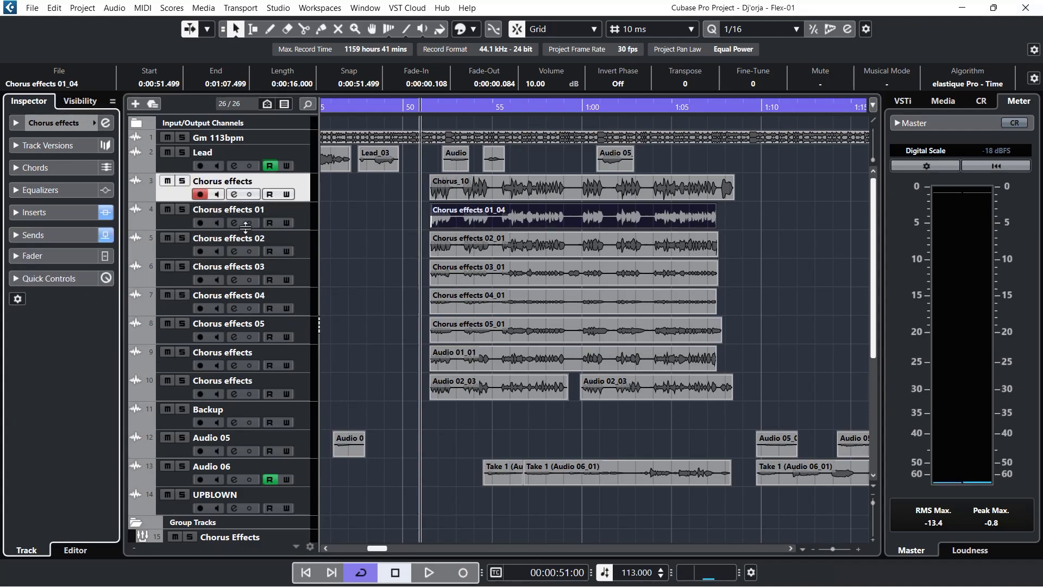
left_click(304, 216)
left_click(52, 234)
left_click(66, 234)
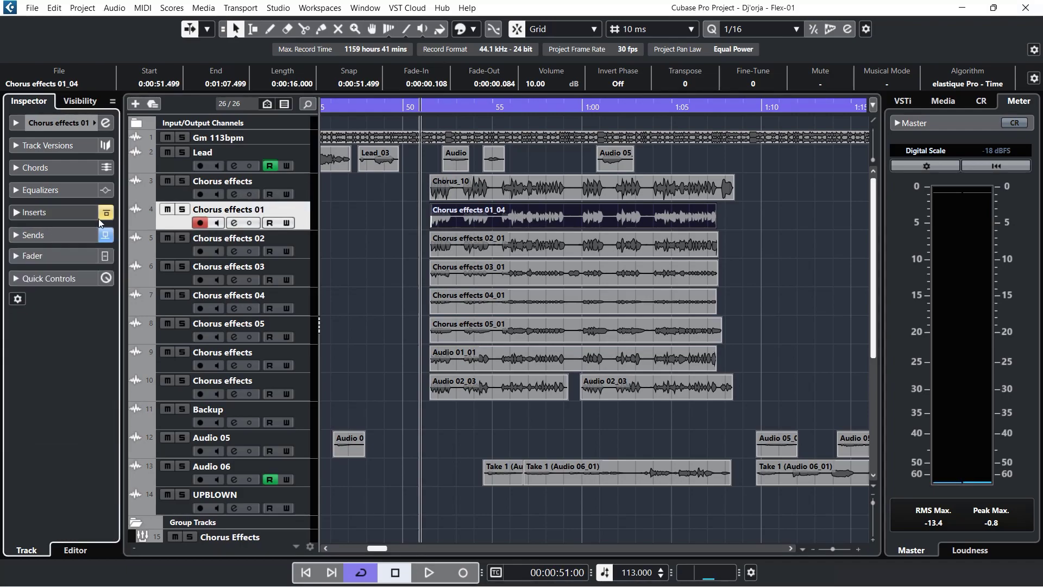
- Check for active inserts and sends on each track from Chorus effects 02 through Backup
left_click(302, 240)
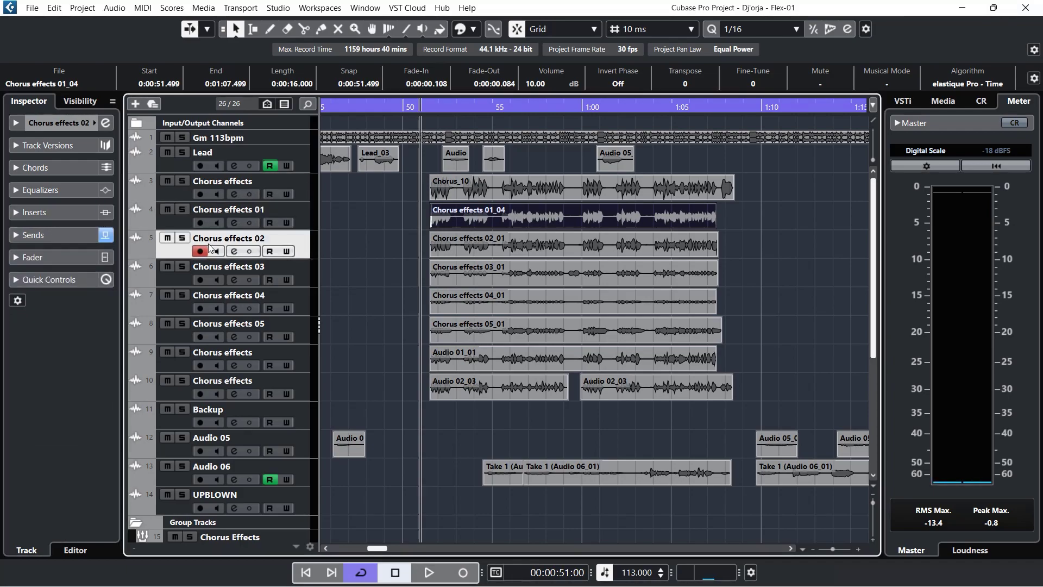
left_click(302, 276)
left_click(307, 299)
left_click(304, 326)
left_click(303, 356)
left_click(301, 395)
left_click(303, 425)
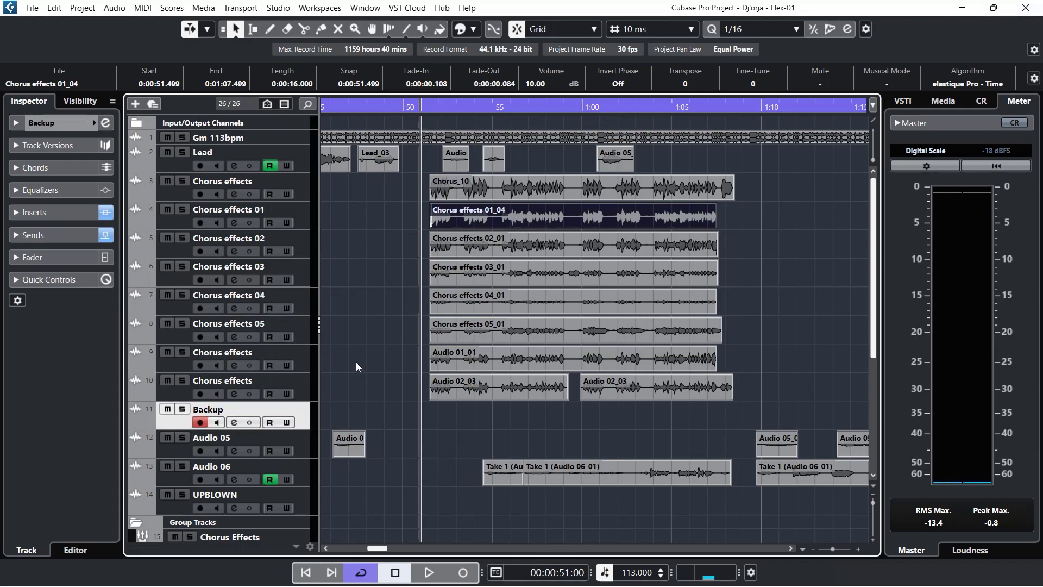
- Open the NS1 Mono noise suppressor on the Chorus Effects group track and move its window clear of the track list
scroll(363, 344, "down", 5)
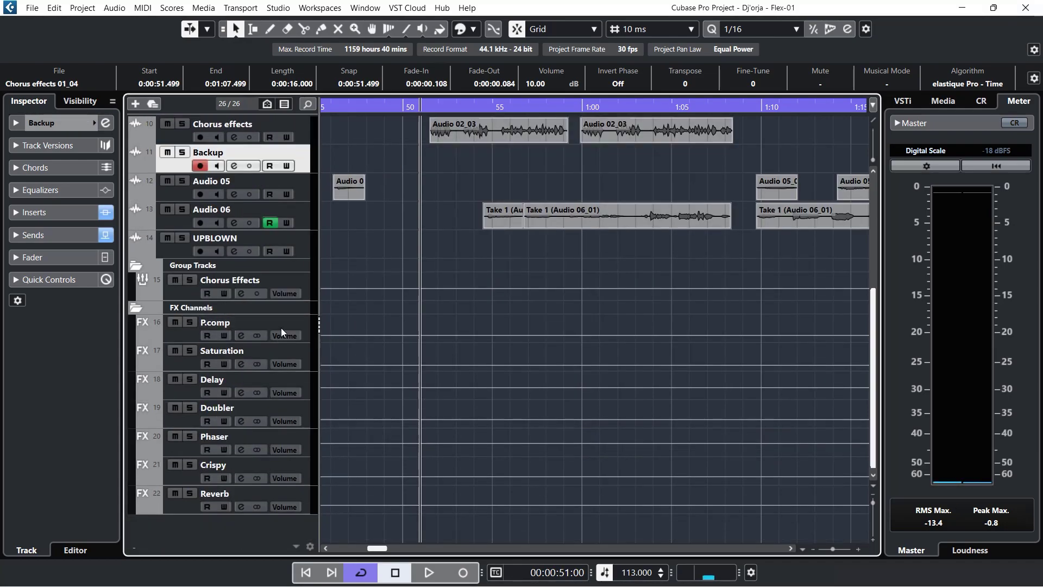
left_click(308, 288)
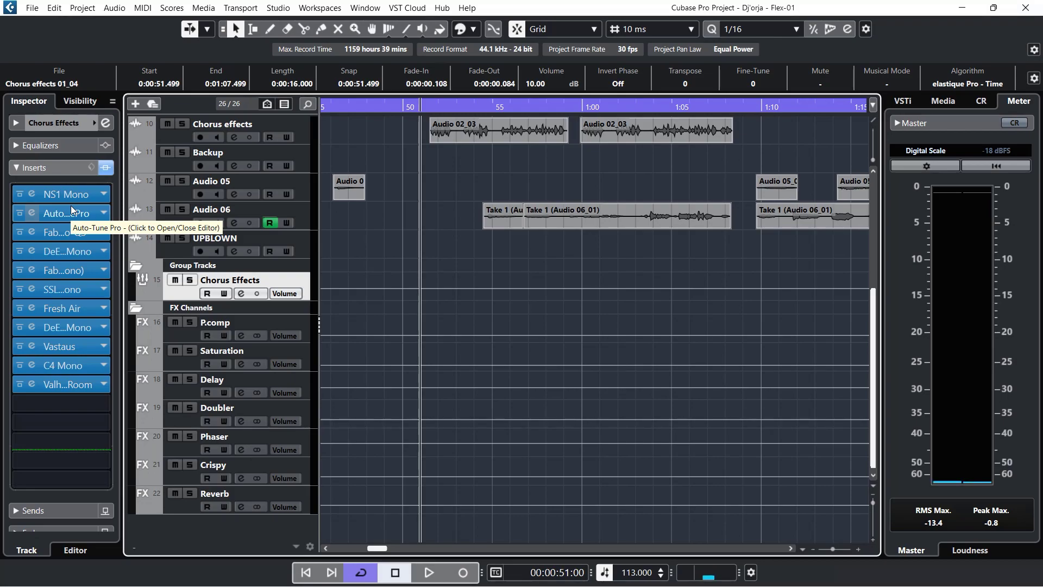
left_click(32, 194)
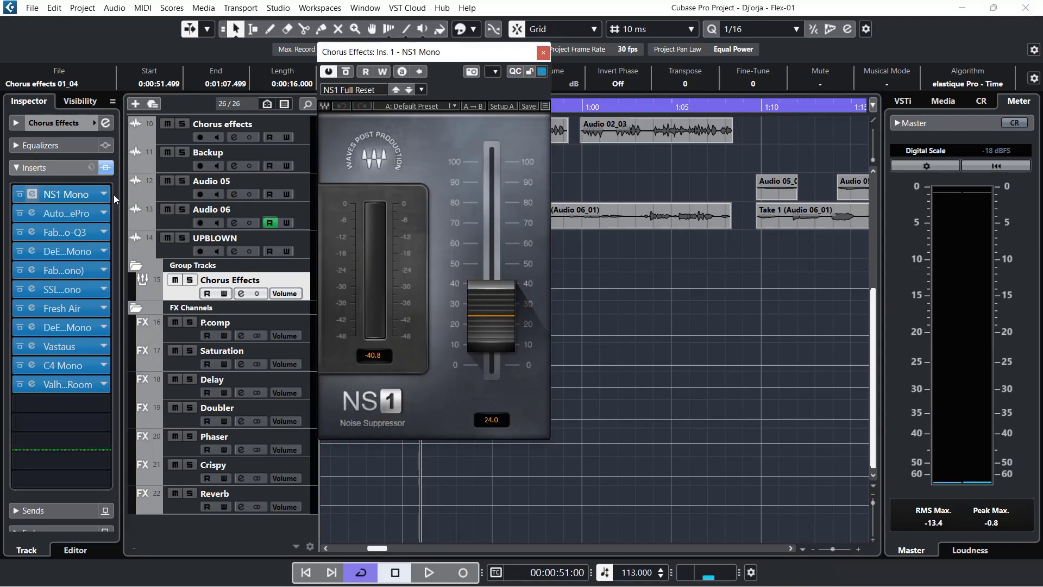
left_click_drag(430, 51, 624, 51)
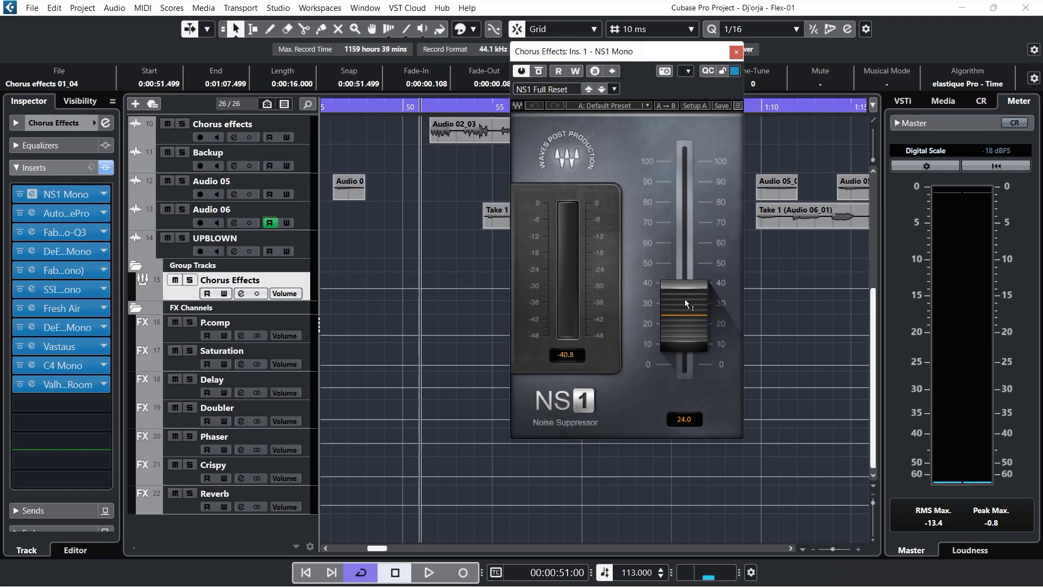
- Try raising the NS1 Mono noise suppression fader to 45.6, undo the change and close the plug-in
left_click_drag(689, 319, 689, 275)
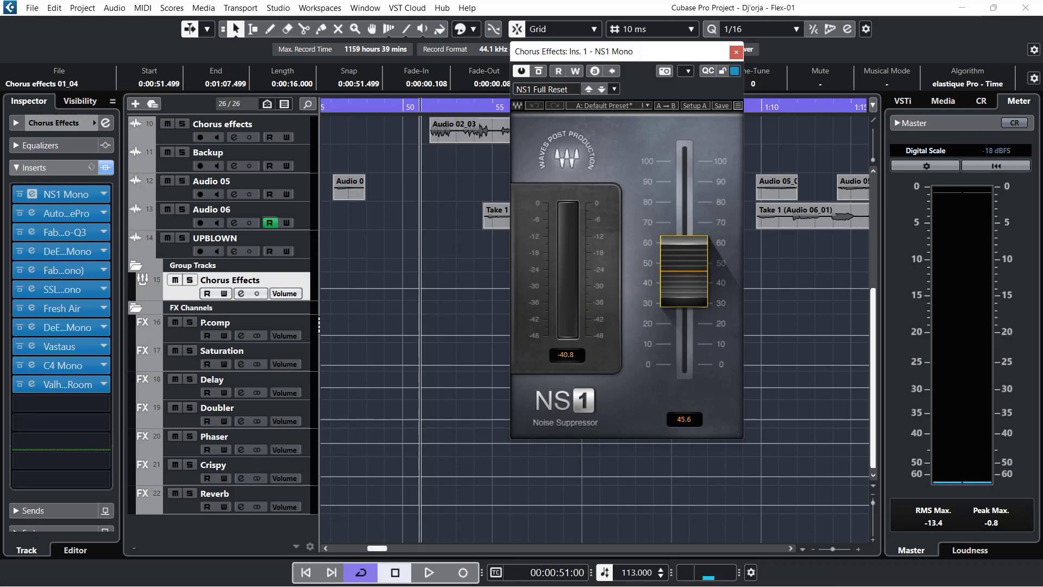
left_click(535, 106)
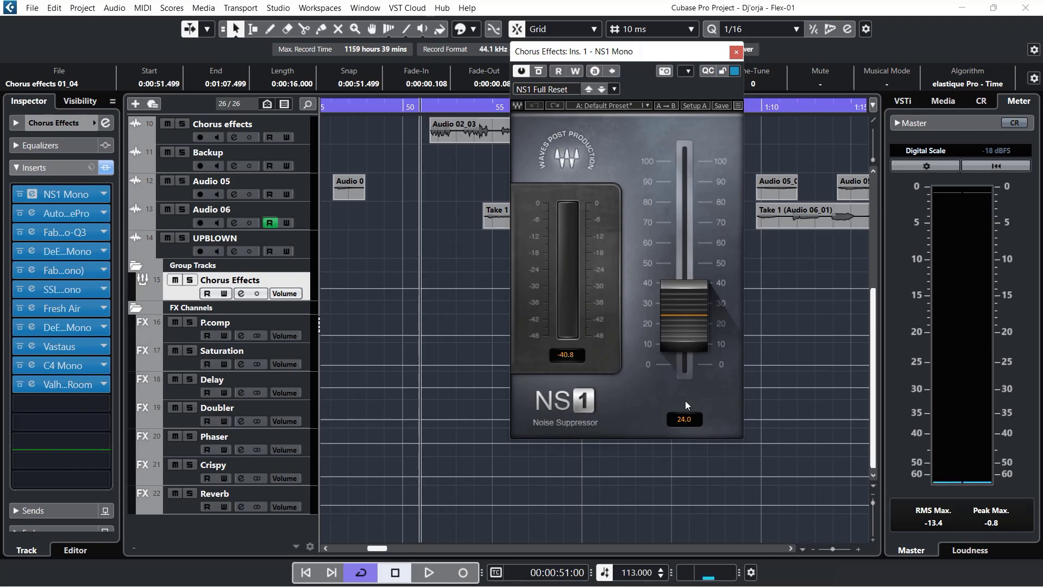
left_click(738, 55)
- Examine the Auto-Tune Pro and FabFilter Pro-Q 3 settings on the Chorus Effects group track
left_click(34, 215)
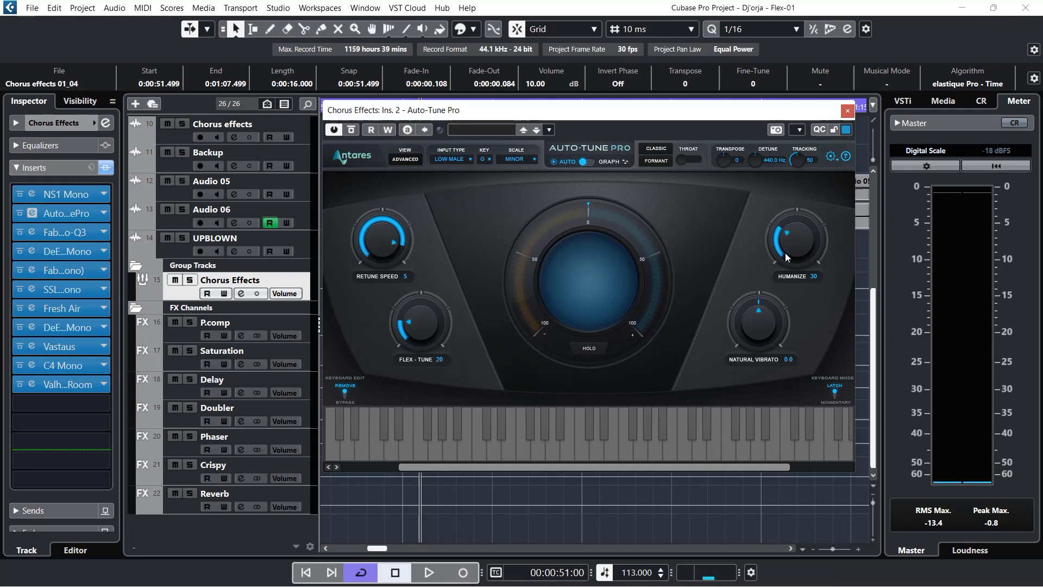
left_click(847, 110)
left_click(32, 233)
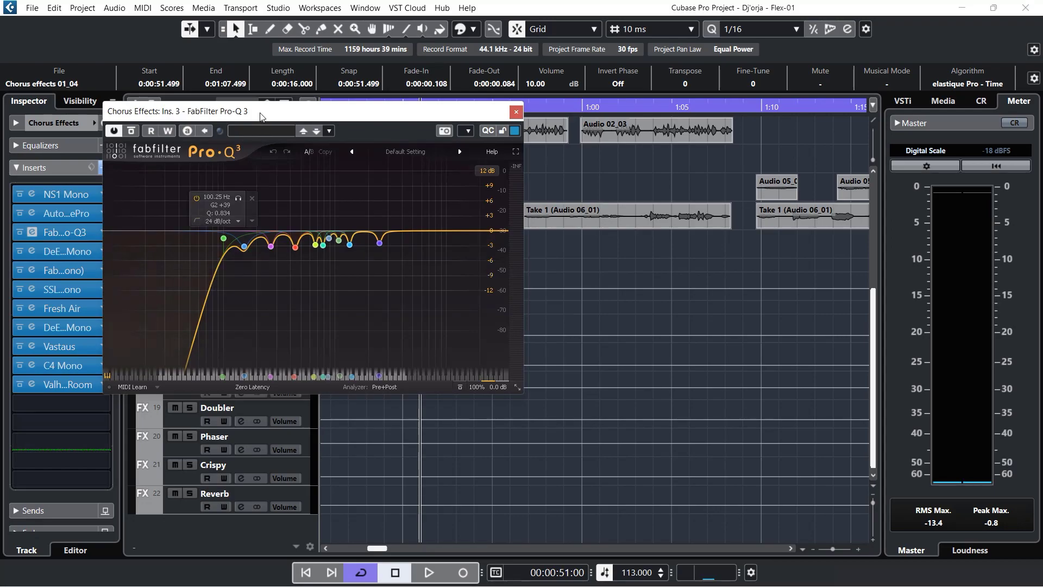
left_click_drag(261, 117, 541, 123)
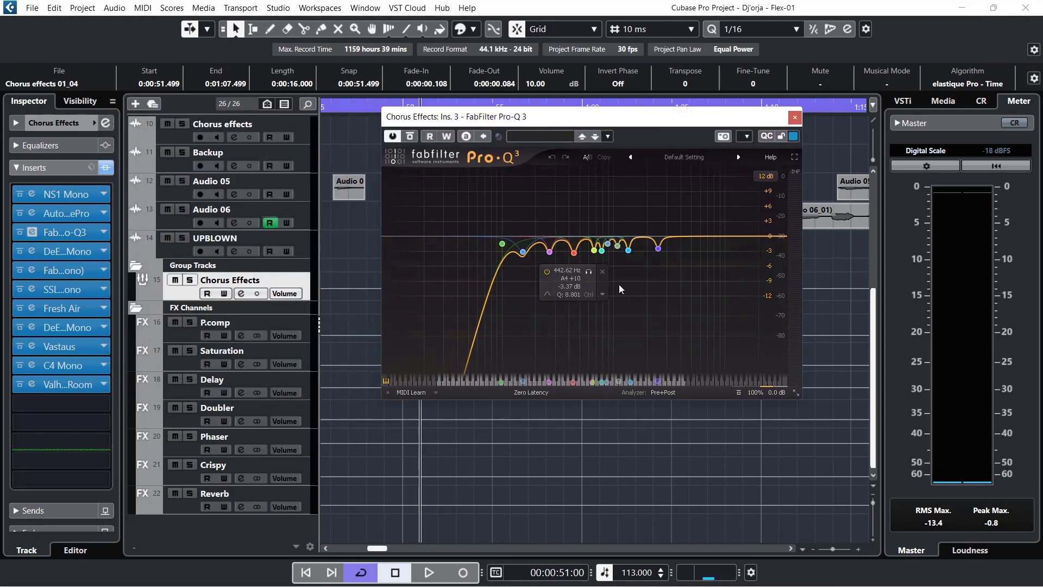
left_click(794, 118)
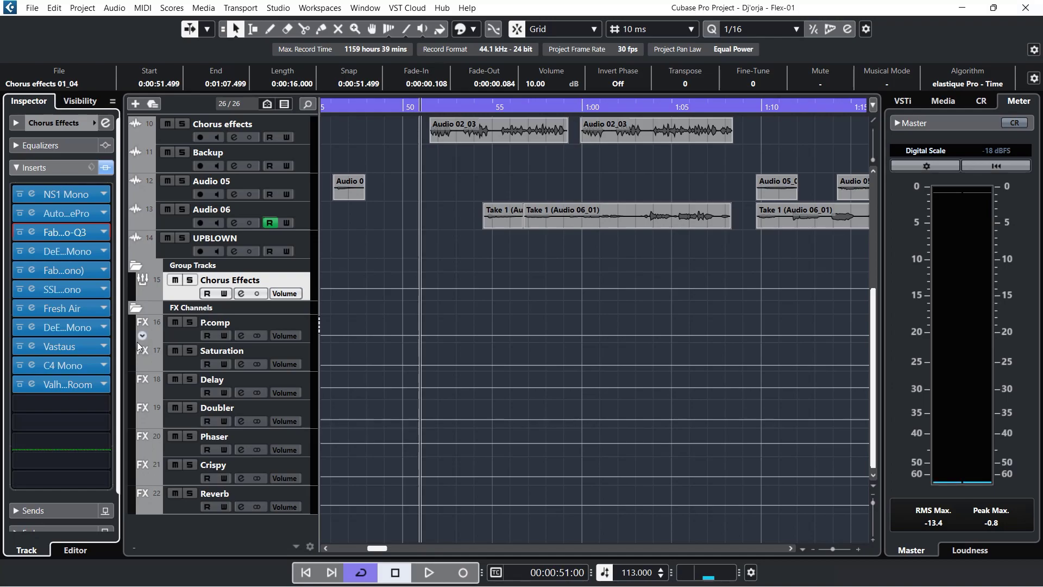
- Examine the first DeEsser Mono and the FabFilter Pro-C 2 compressor settings on the Chorus Effects group track
left_click(32, 250)
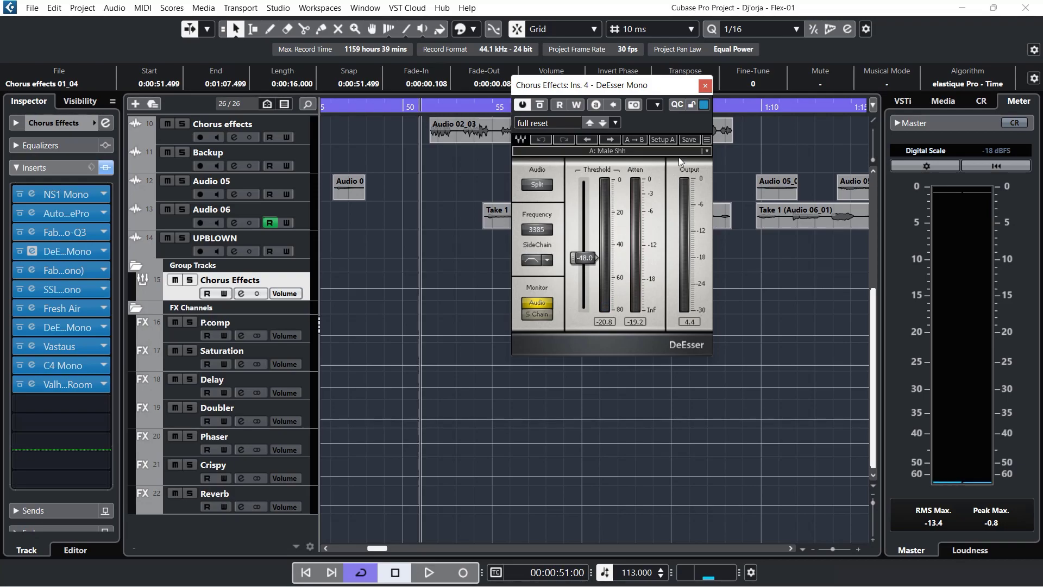
left_click(705, 86)
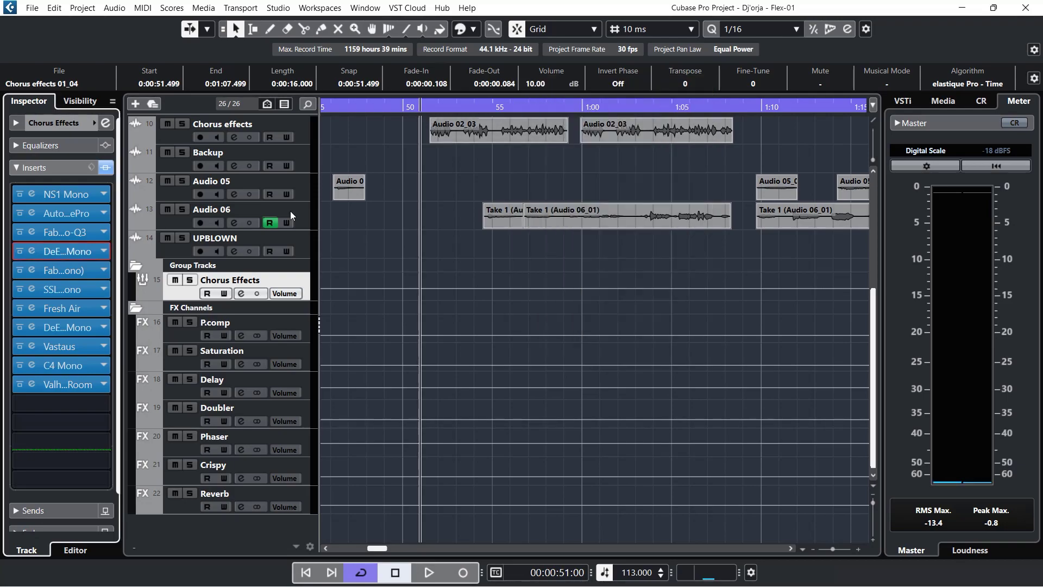
left_click(35, 270)
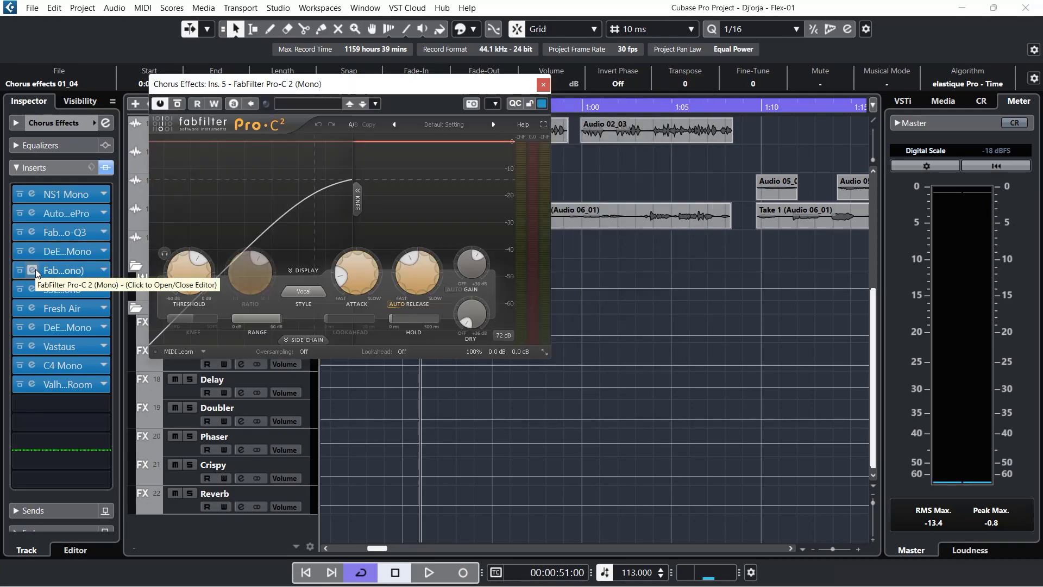
left_click(543, 85)
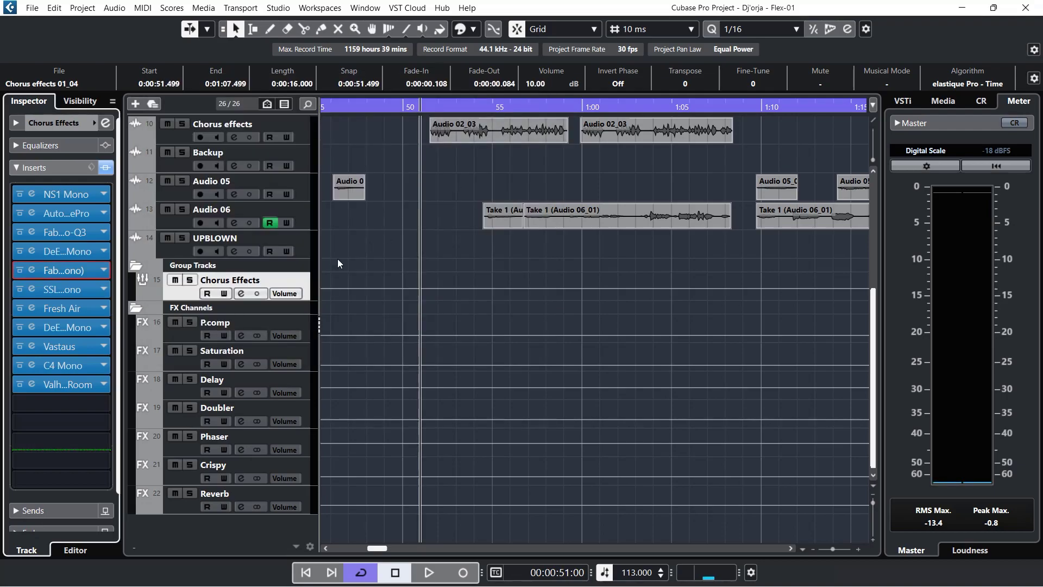
- Examine the SSLChannel Mono equalizer and dynamics settings, plus the Fresh Air amounts, on the Chorus Effects group track
left_click(33, 288)
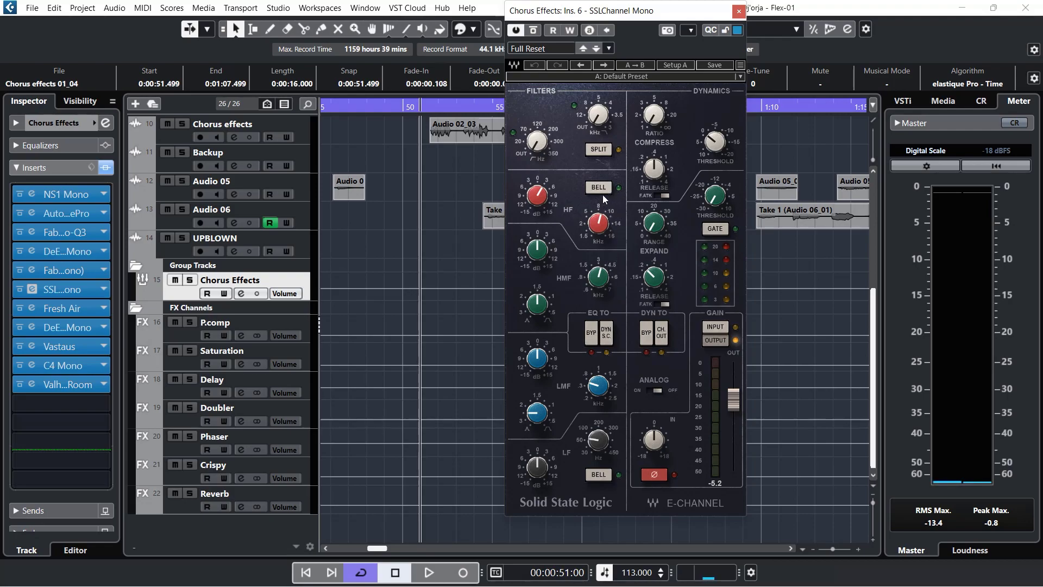
left_click_drag(535, 187, 545, 194)
left_click(739, 11)
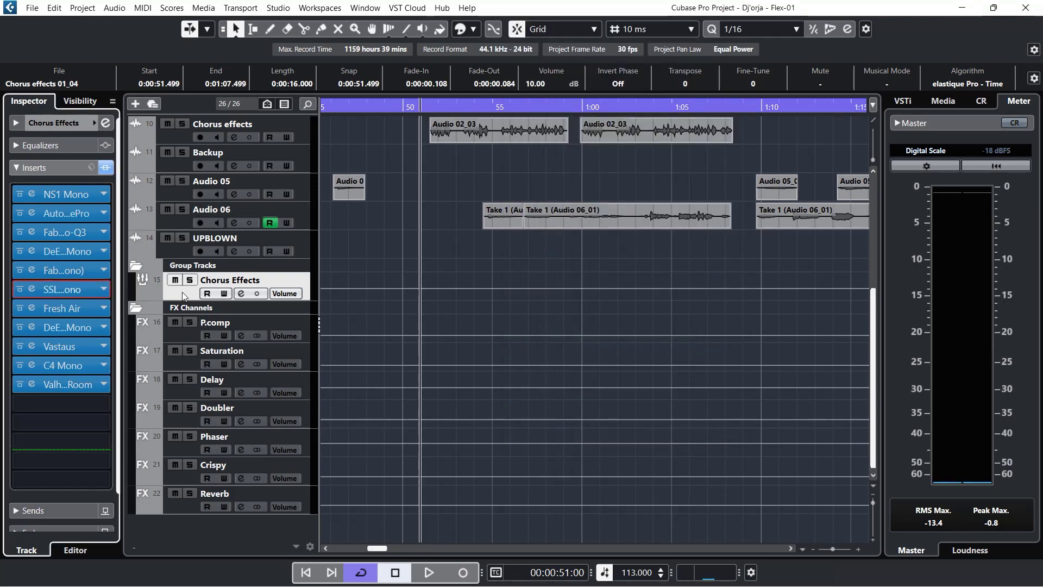
left_click(31, 308)
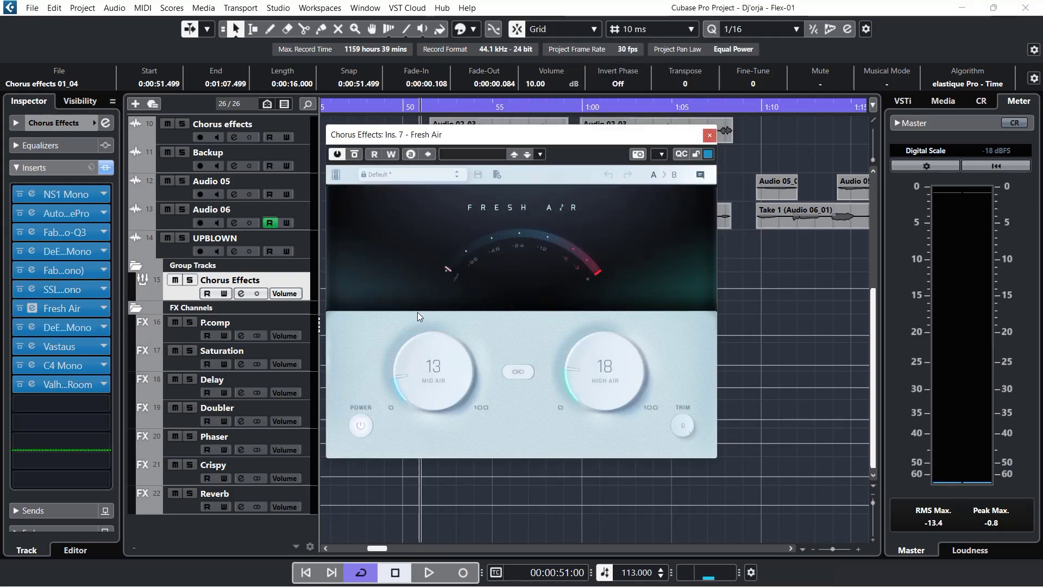
left_click_drag(460, 142, 552, 130)
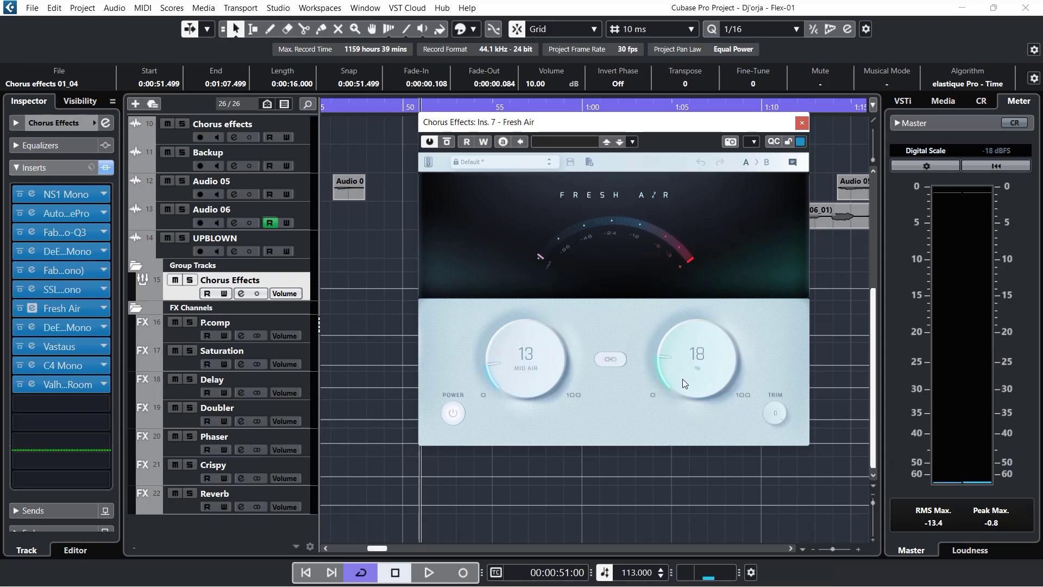
left_click(801, 122)
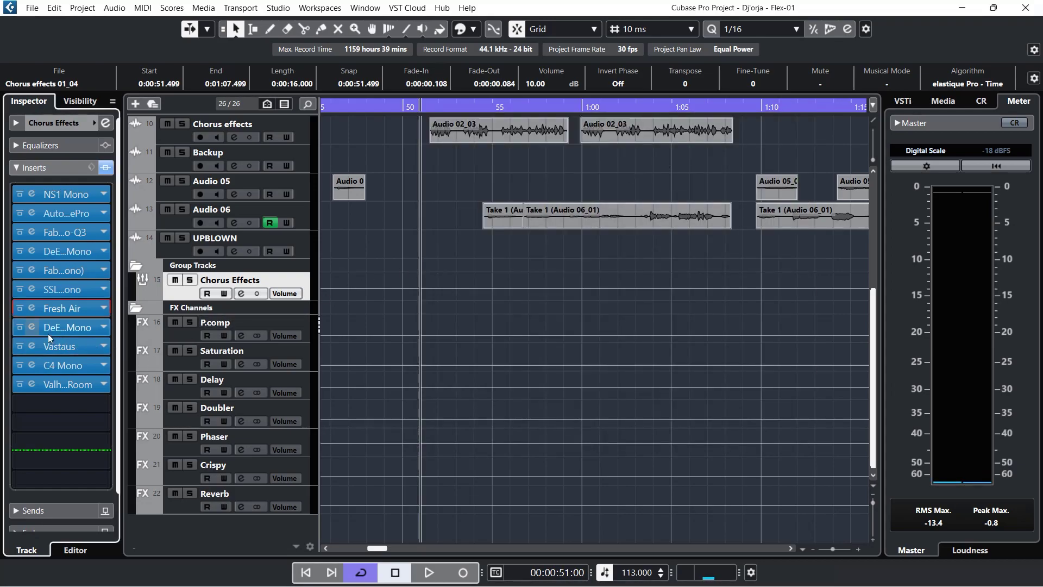
- Examine the second DeEsser Mono and the Vastaus saturation settings on the Chorus Effects group track
left_click(30, 327)
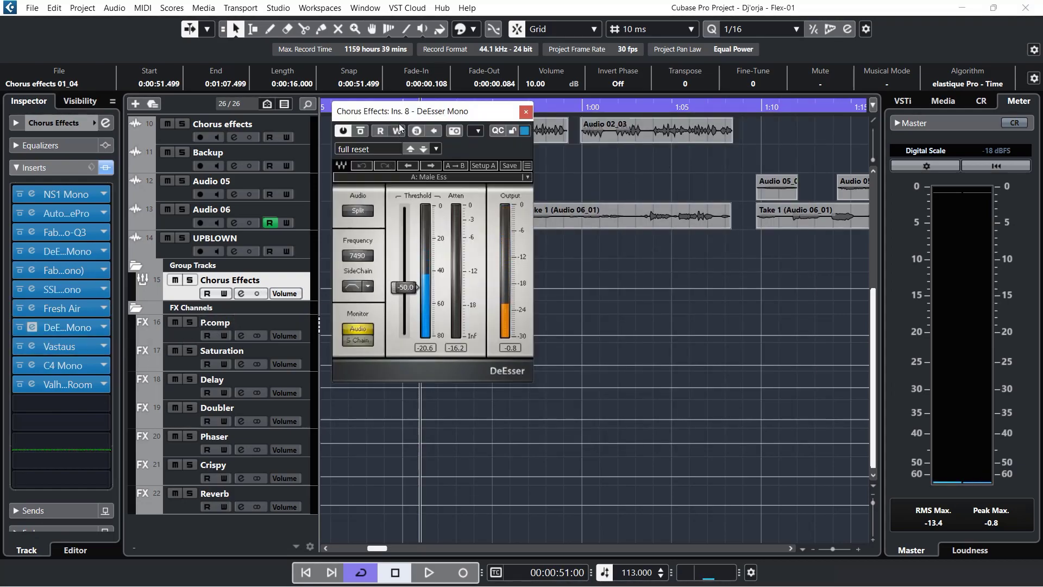
left_click_drag(405, 111, 588, 111)
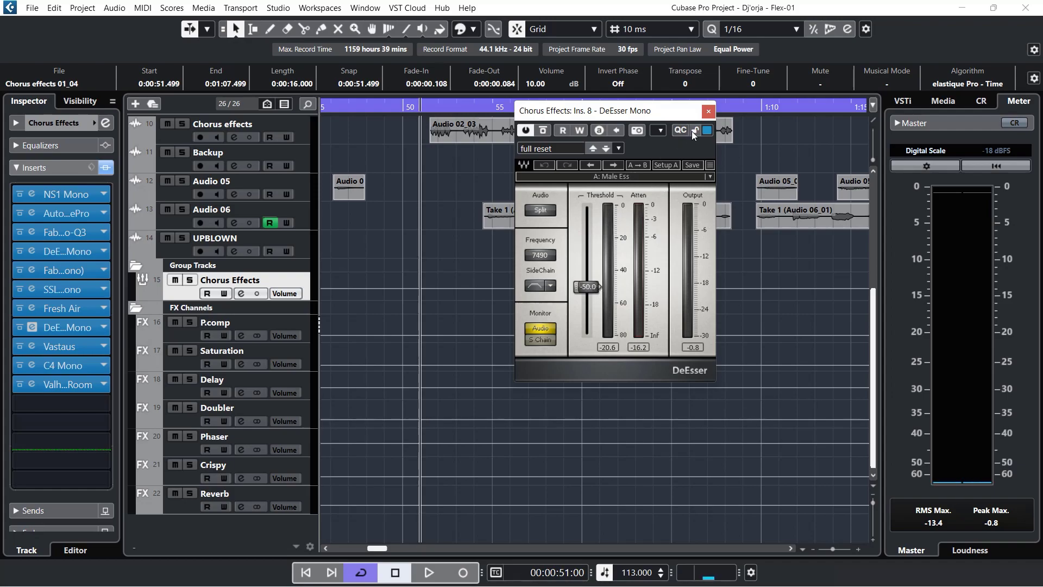
left_click(708, 111)
left_click(34, 347)
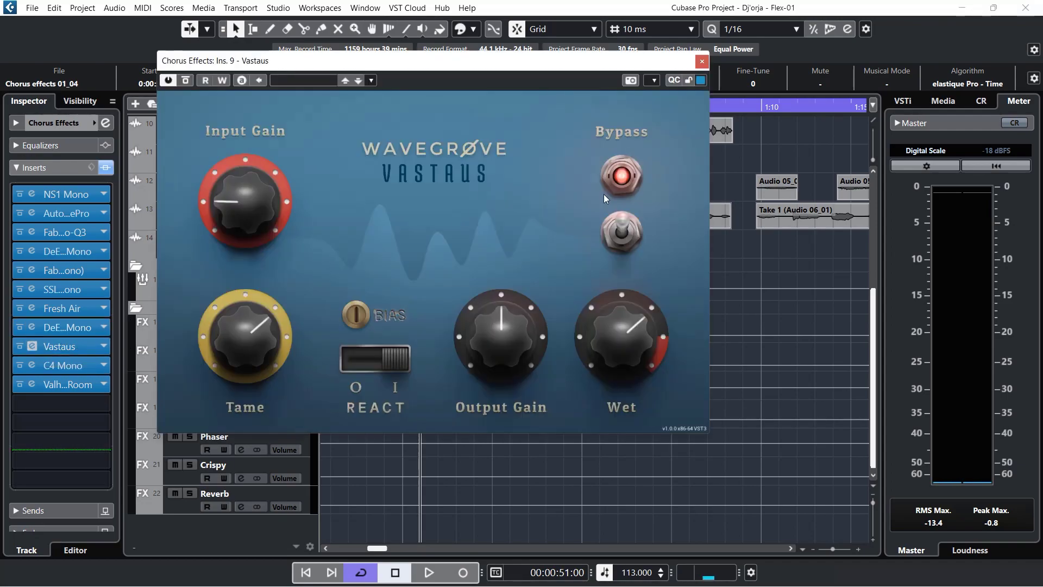
left_click_drag(428, 67, 703, 94)
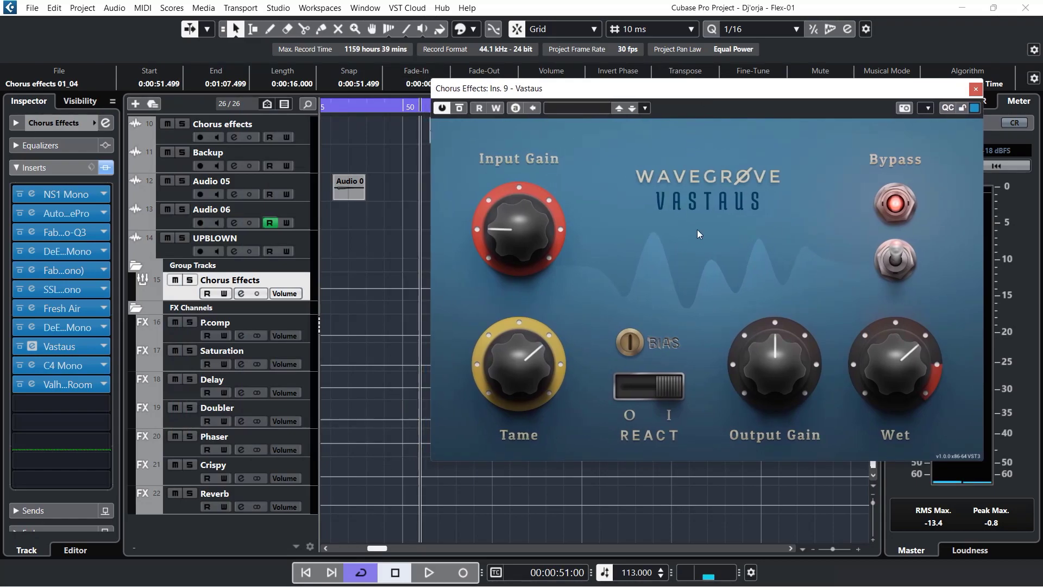
left_click(977, 89)
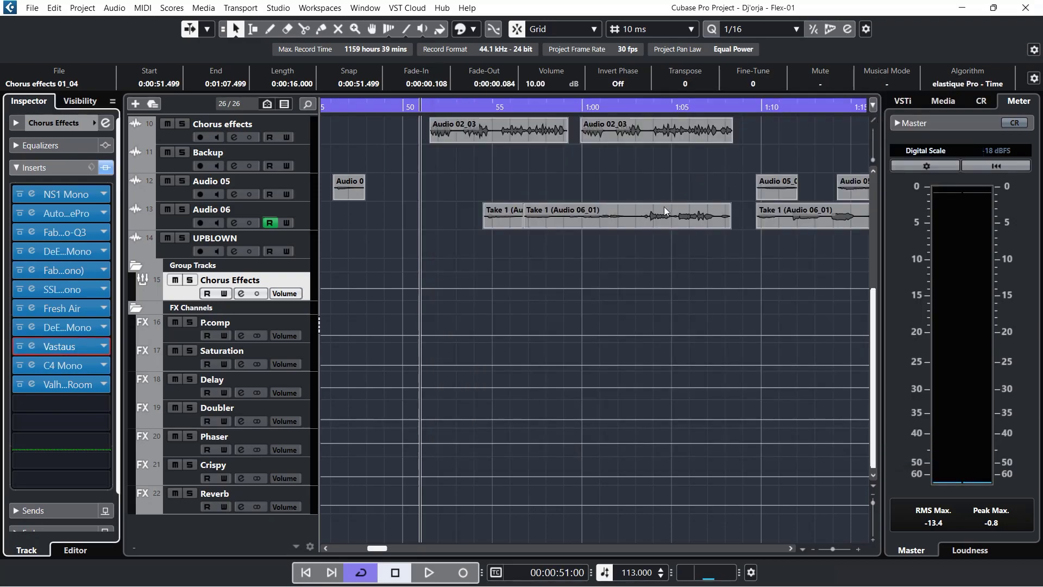
- Solo the eight Chorus effects tracks and play the chorus with the Vastaus window open beside the track list
scroll(664, 207, "up", 6)
scroll(575, 305, "down", 6)
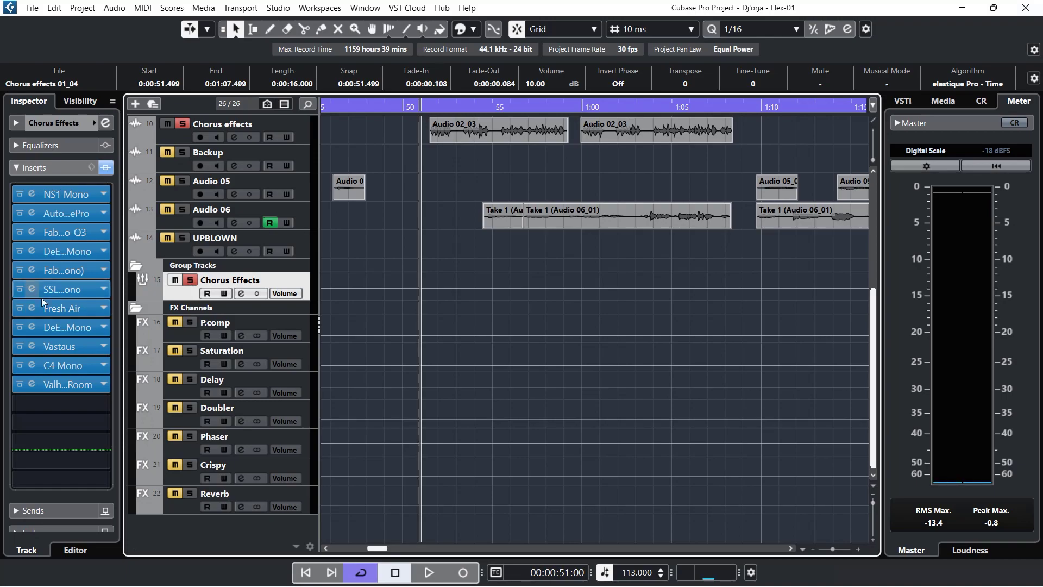
left_click(31, 346)
left_click_drag(569, 92, 666, 153)
scroll(474, 215, "up", 6)
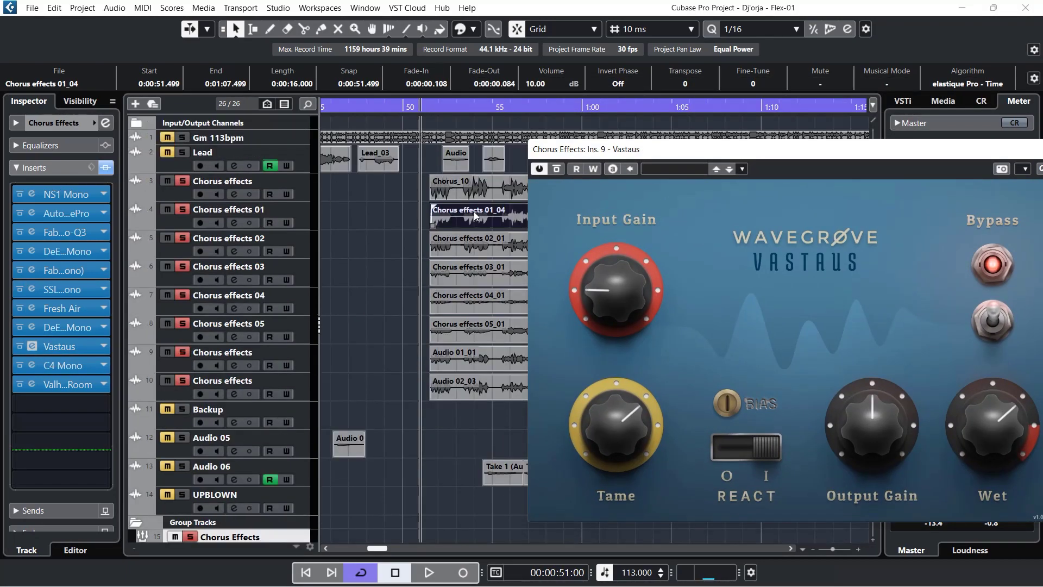
key("space")
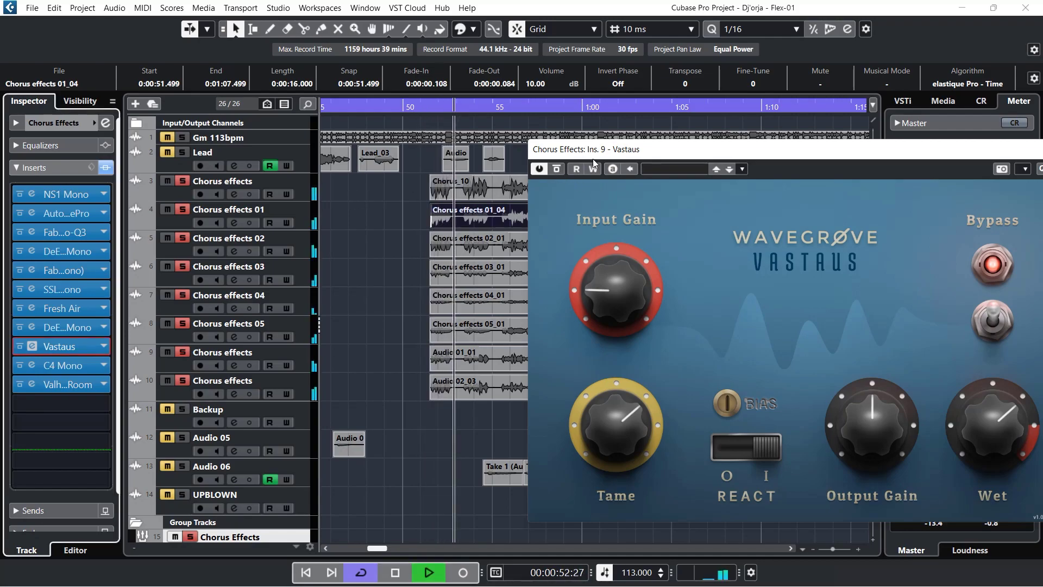
left_click_drag(568, 171, 530, 135)
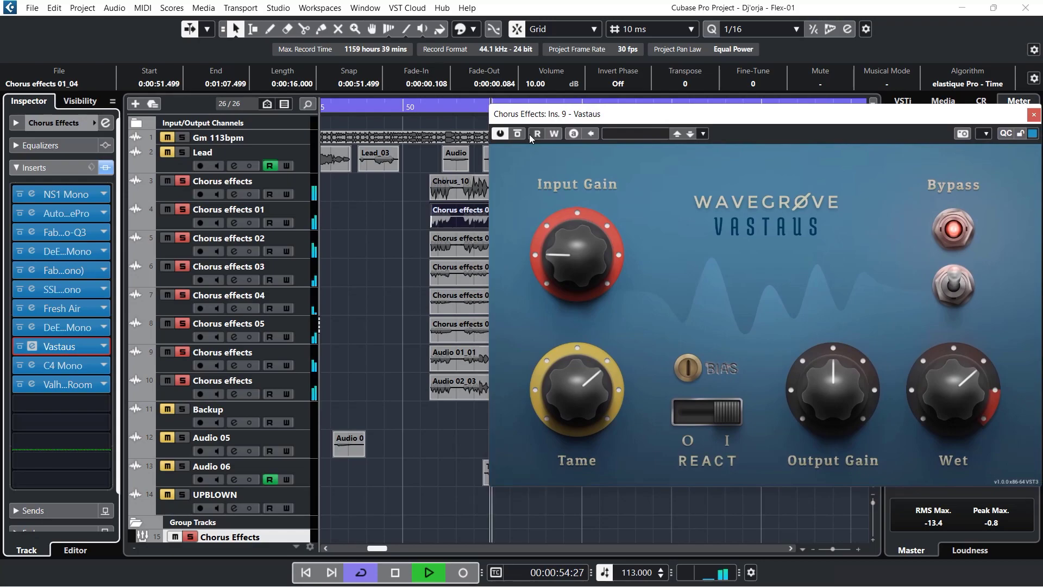
key("space")
- Play the chorus from its start with Vastaus bypassed, re-enable it during playback to compare, and close the plug-in
left_click(437, 109)
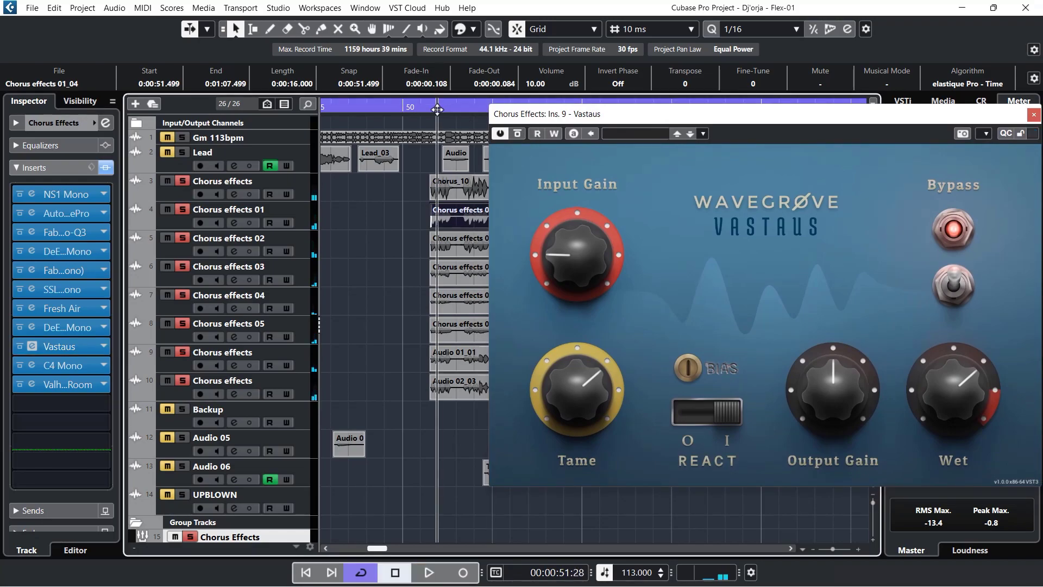
left_click(432, 108)
left_click(518, 134)
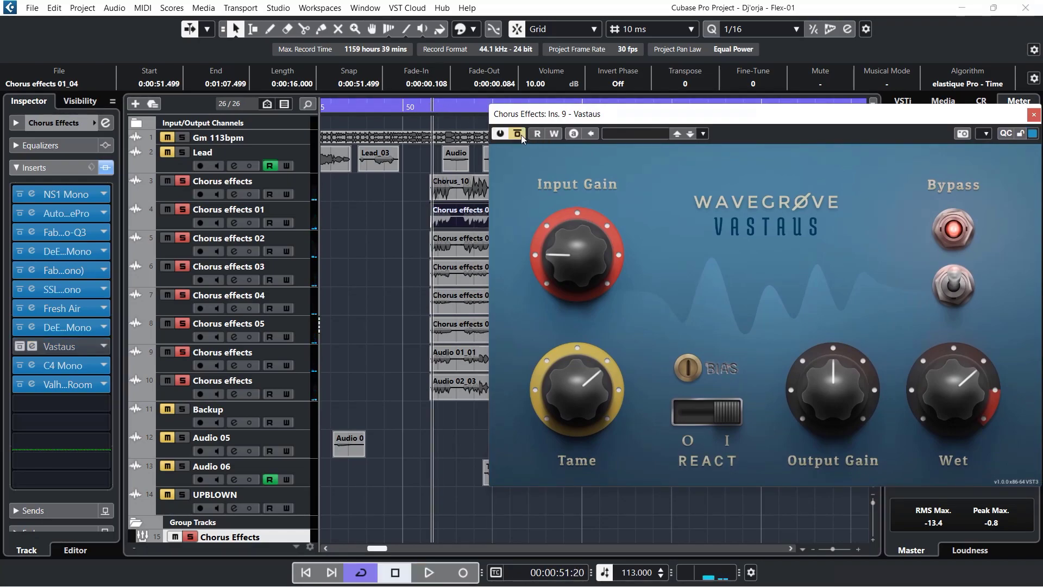
left_click(427, 108)
key("space")
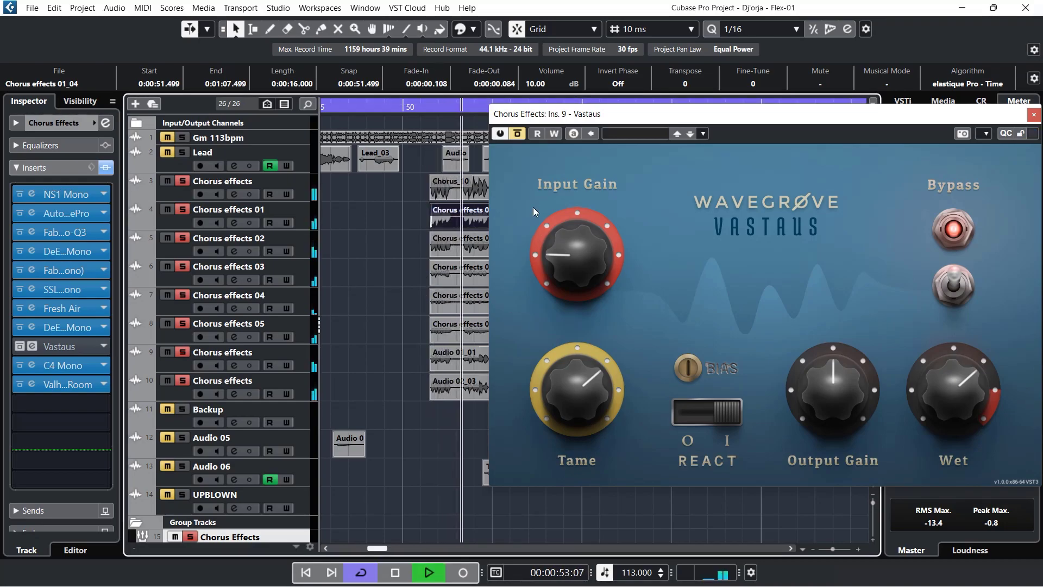
left_click(517, 135)
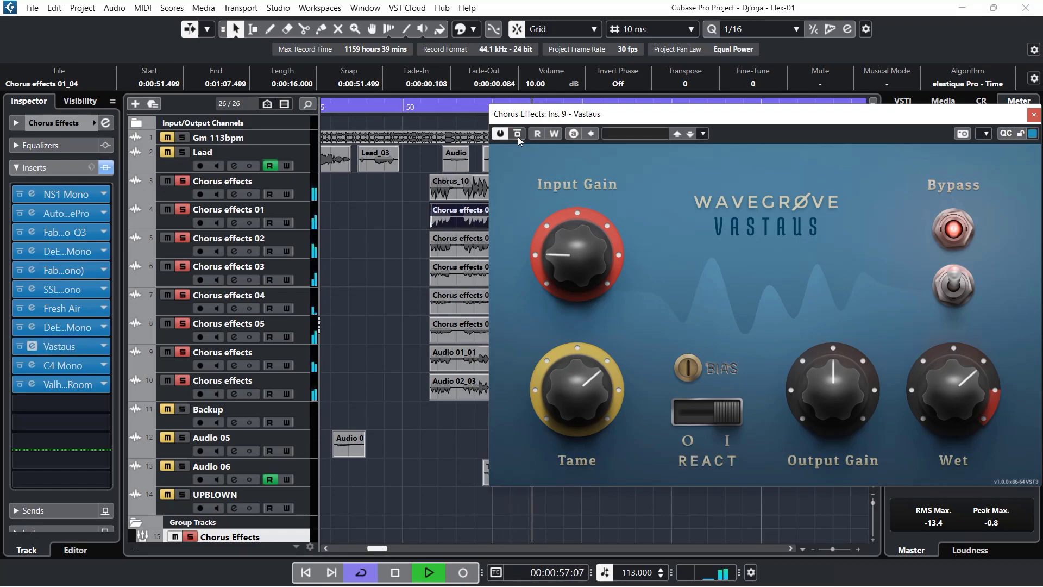
left_click_drag(663, 117, 577, 107)
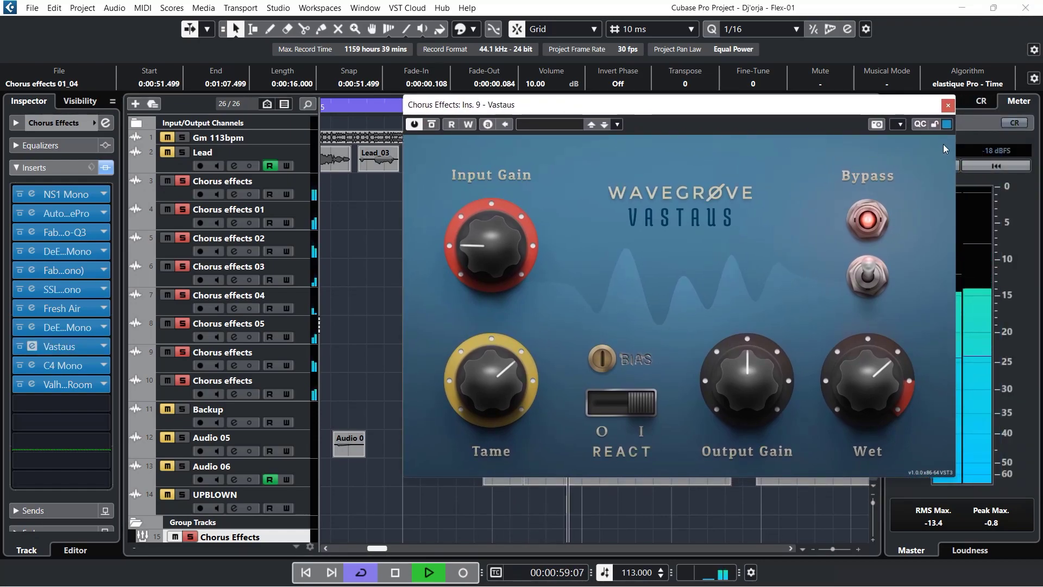
key("space")
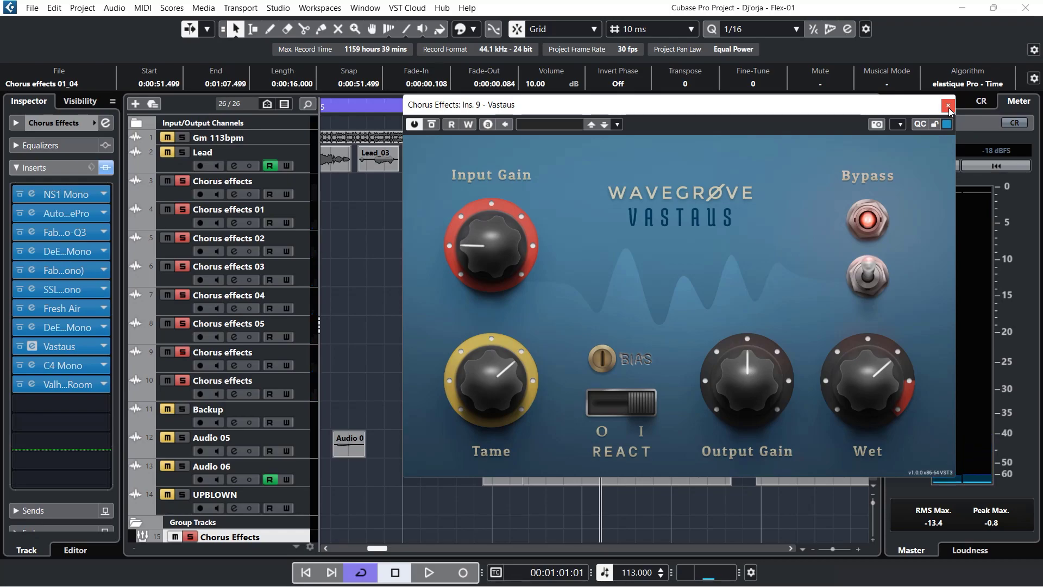
left_click(949, 107)
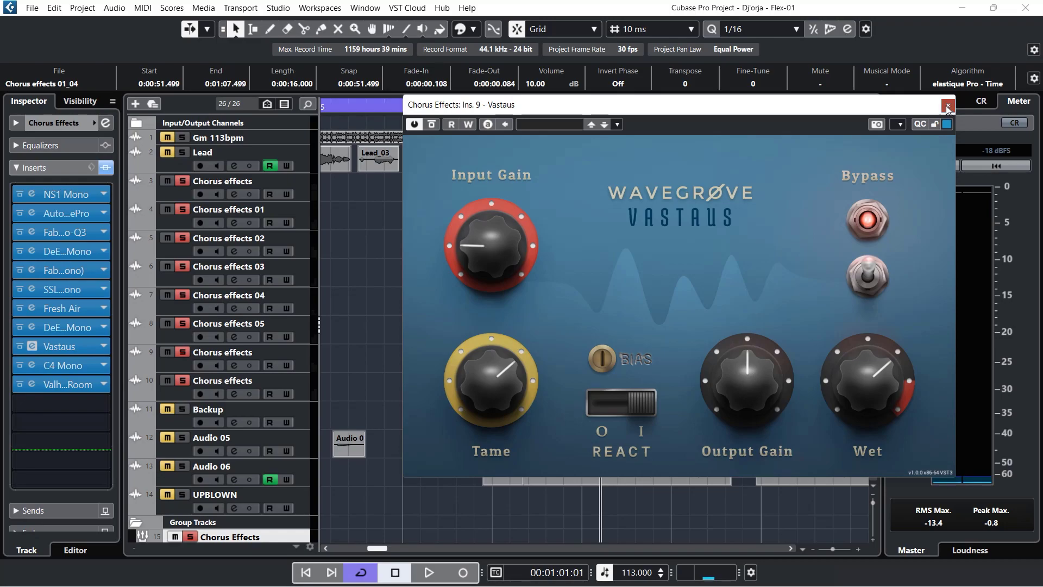
- Open C4 Mono on the Chorus Effects group track and play the chorus from its start with the plug-in bypassed
left_click(30, 367)
left_click_drag(601, 137, 657, 113)
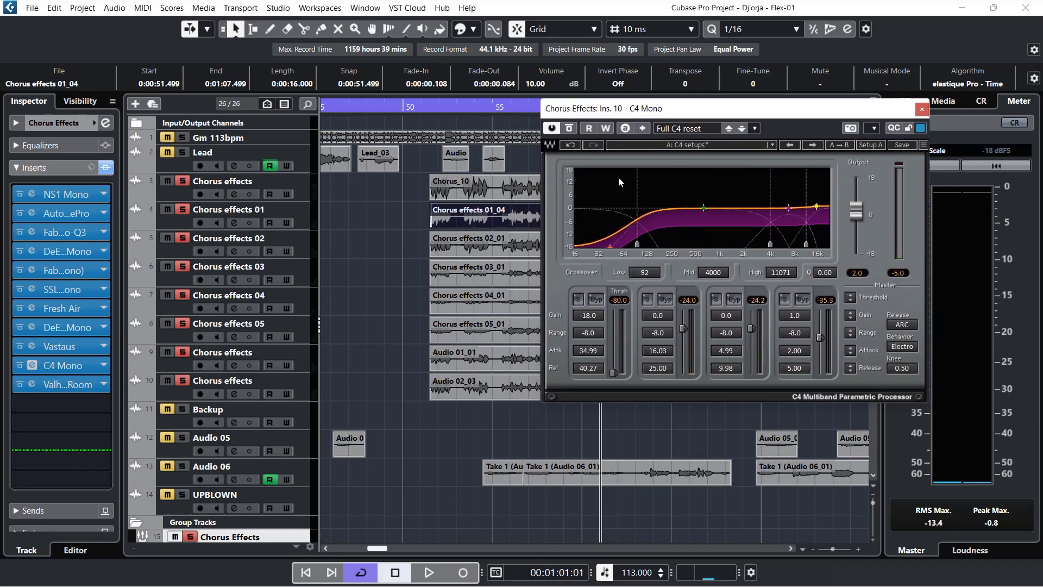
left_click(428, 109)
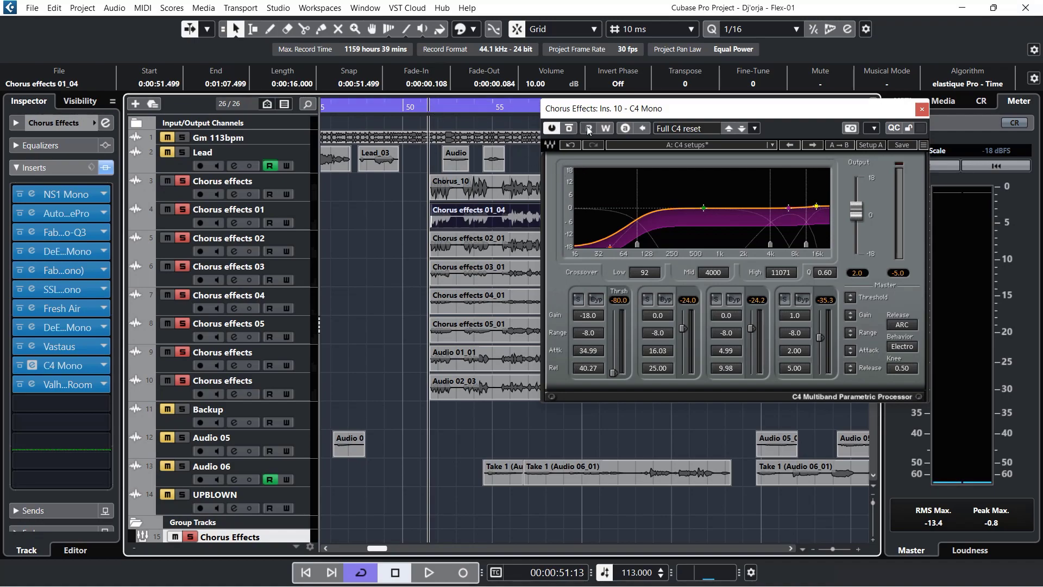
left_click(570, 127)
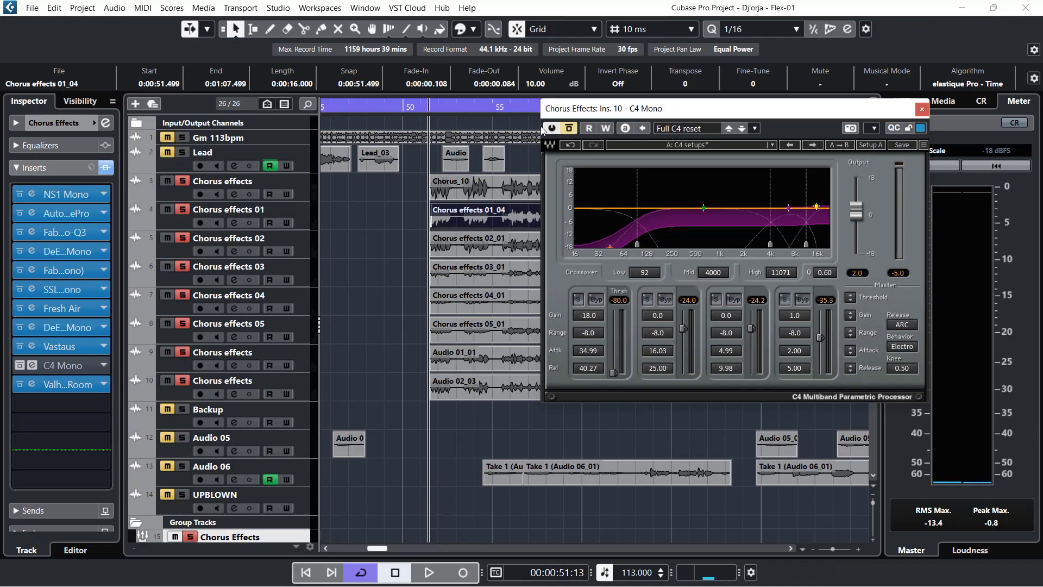
key("space")
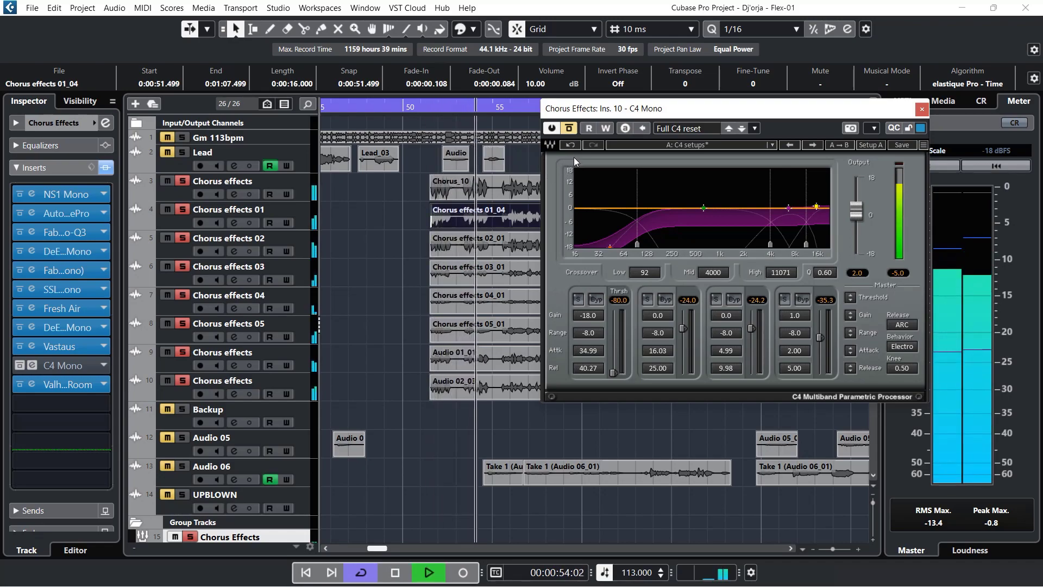
key("space")
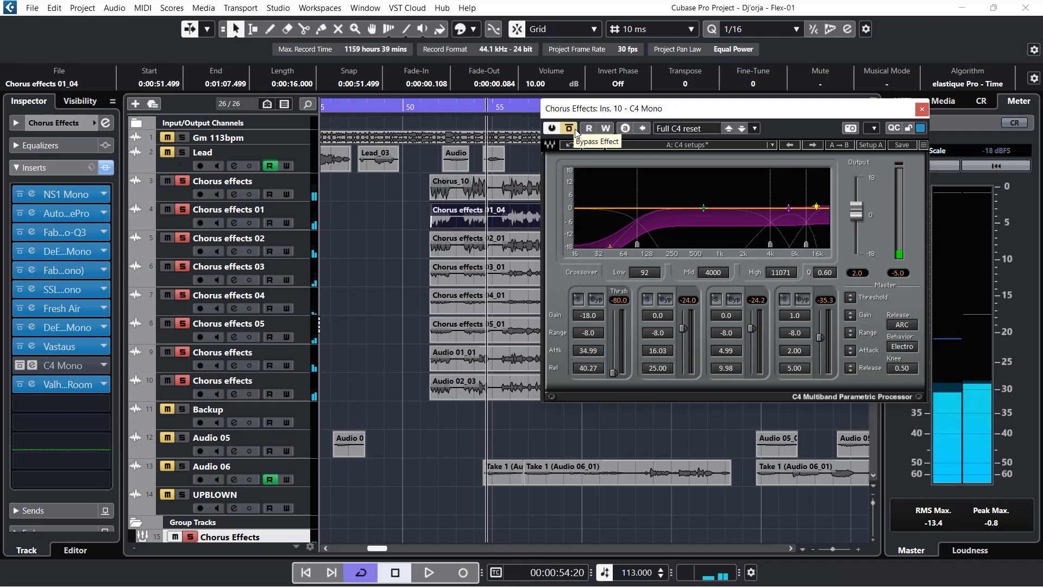
- Replay the chorus with C4 Mono enabled, toggle its bypass during playback to compare, and close the plug-in
left_click(571, 128)
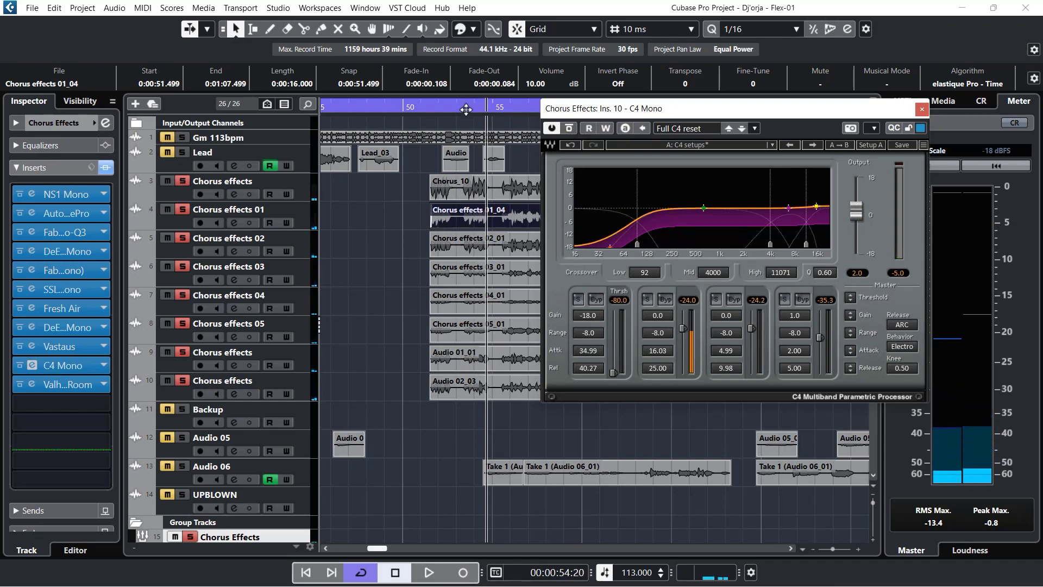
left_click(437, 109)
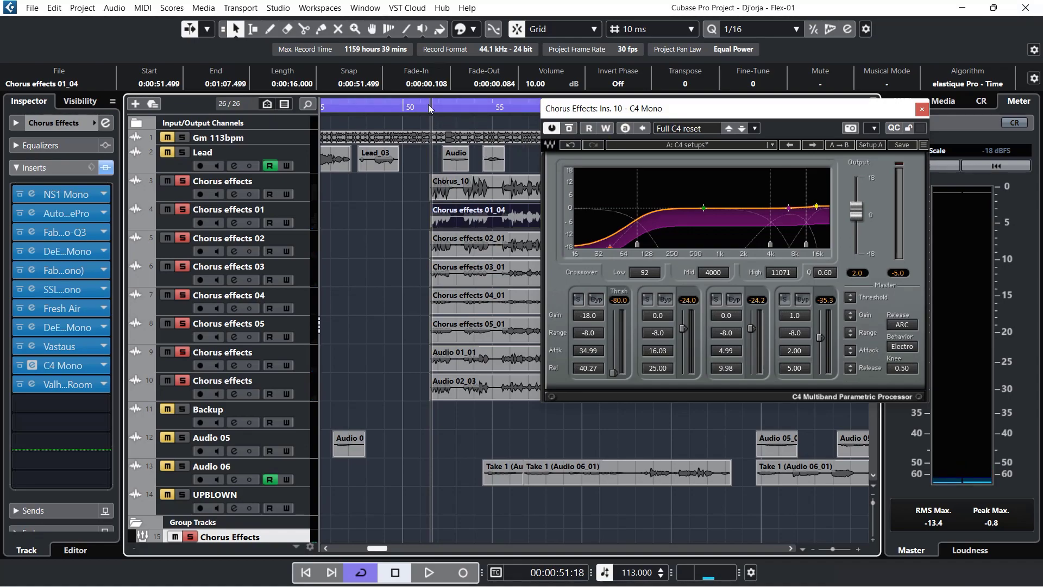
key("space")
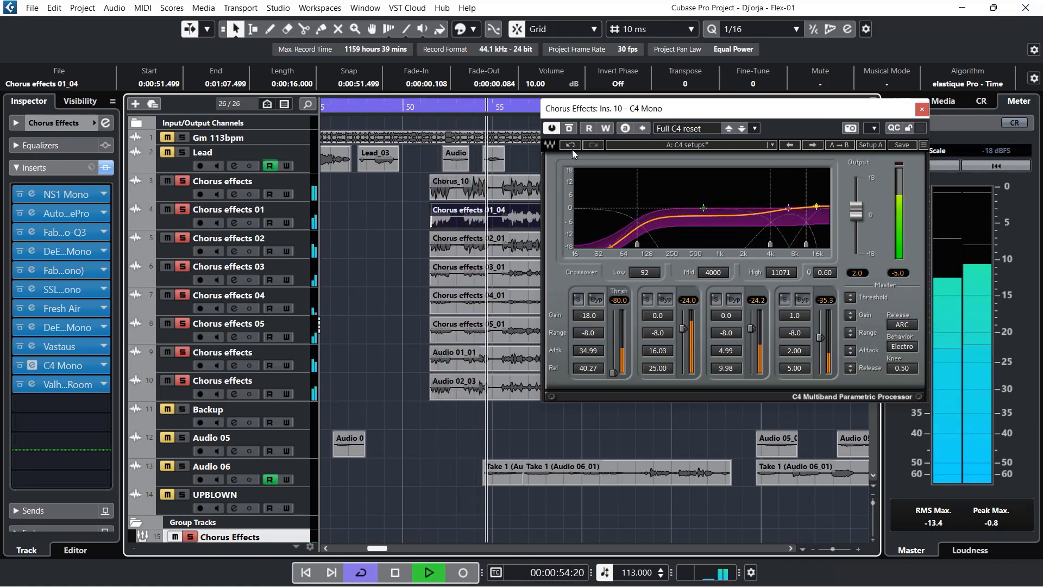
left_click(569, 128)
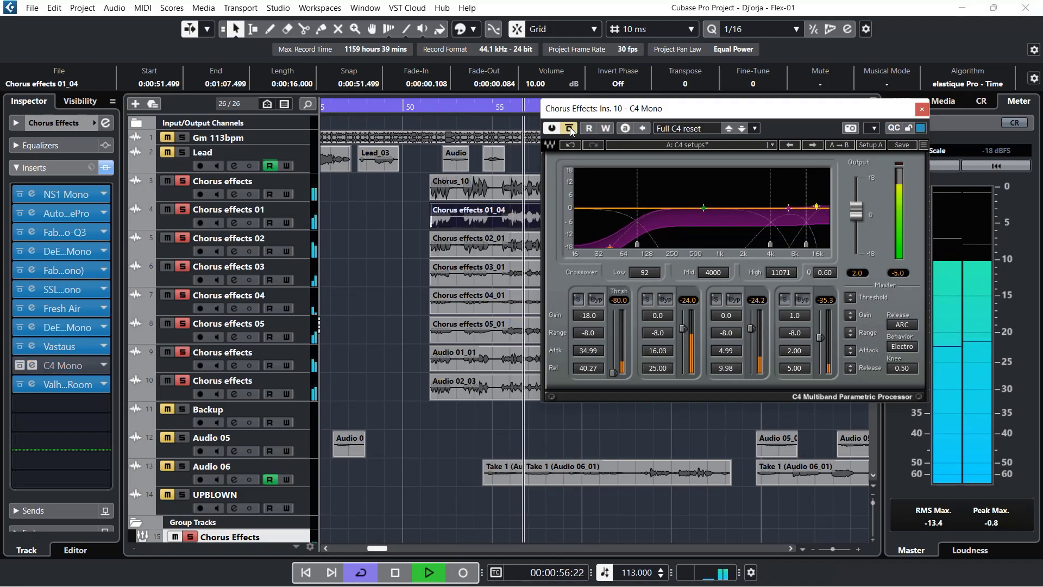
left_click(570, 127)
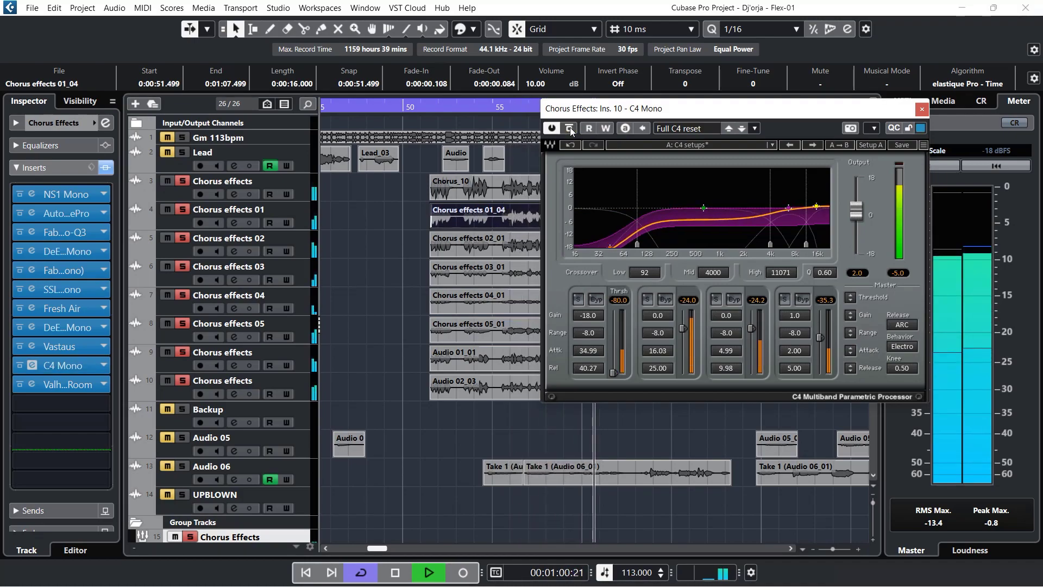
key("space")
left_click(921, 109)
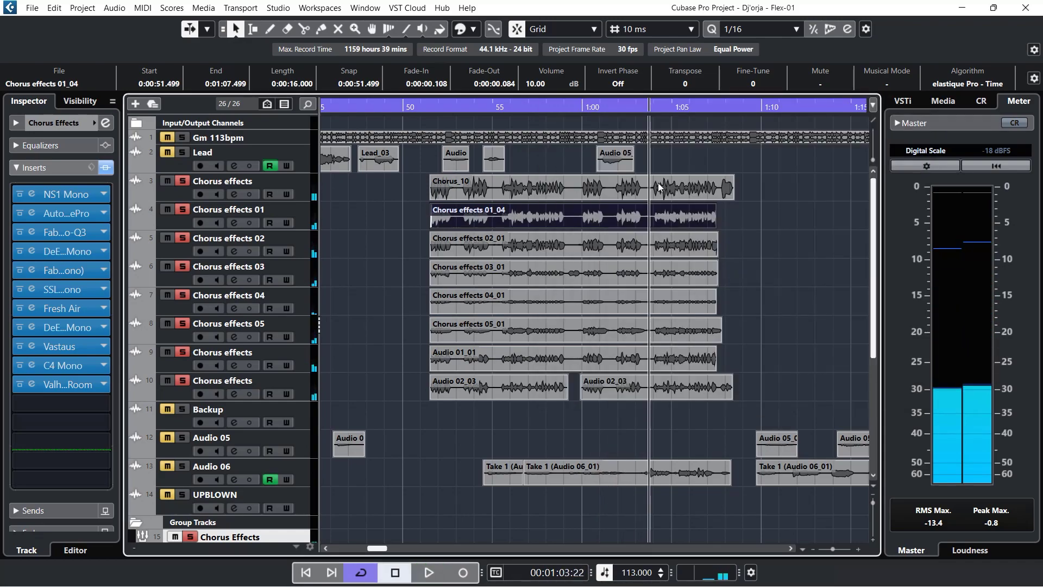
- Open ValhallaRoom on the Chorus Effects group track and play the chorus from its start with the reverb bypassed
left_click(32, 384)
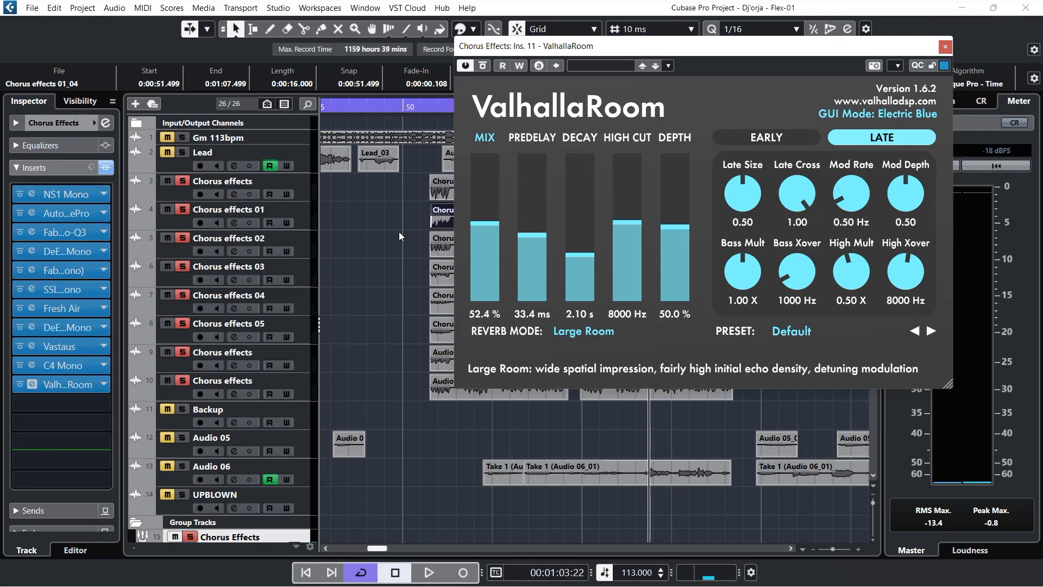
scroll(399, 234, "down", 5)
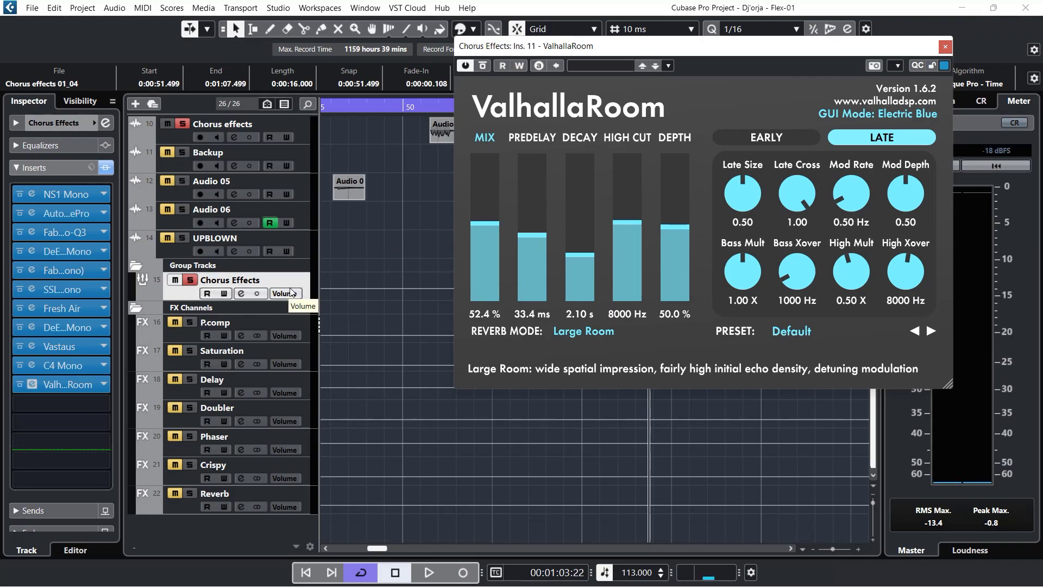
scroll(380, 242, "up", 5)
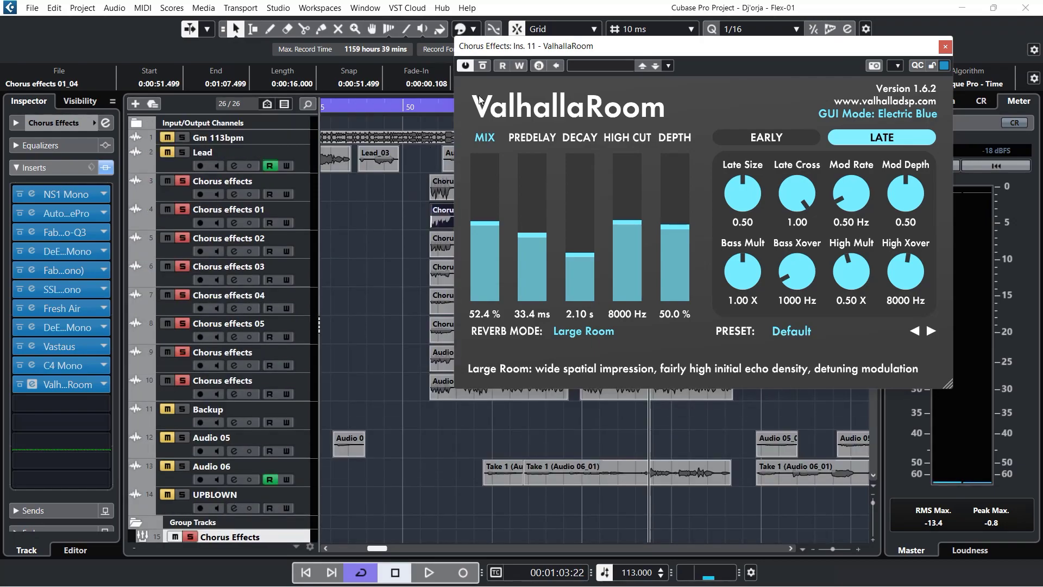
left_click_drag(516, 46, 669, 49)
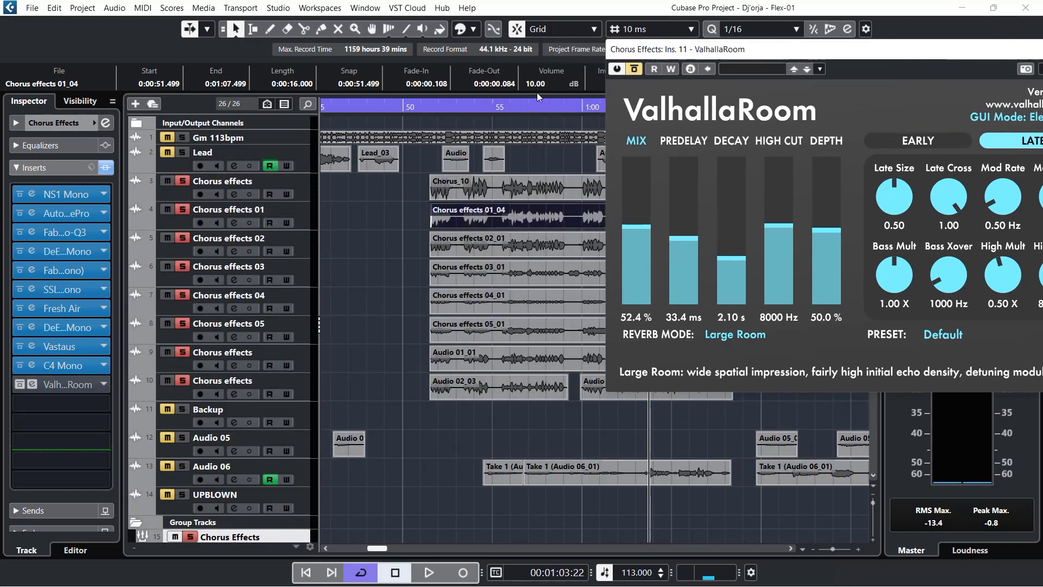
left_click(437, 108)
key("space")
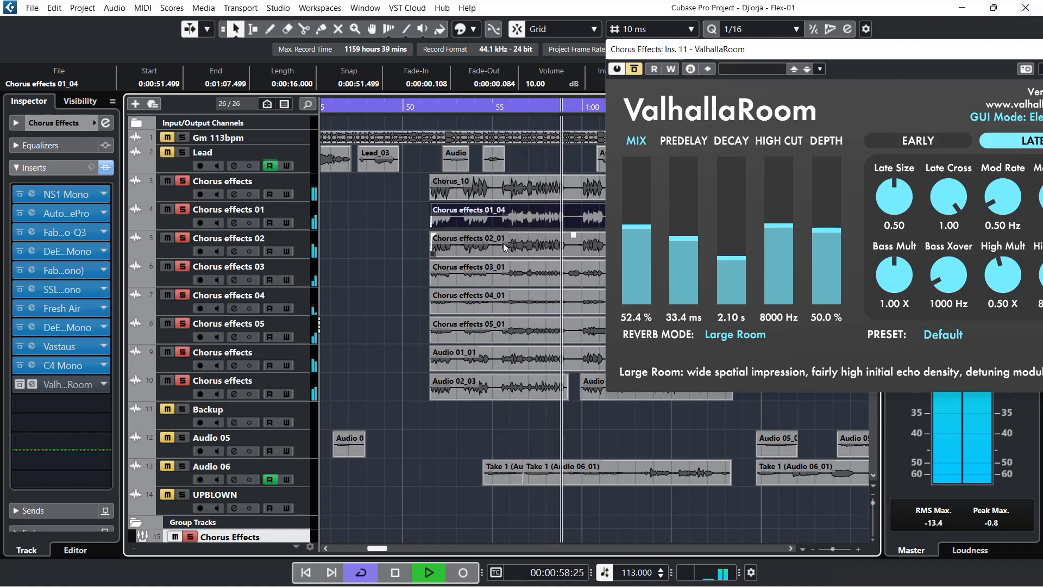
key("space")
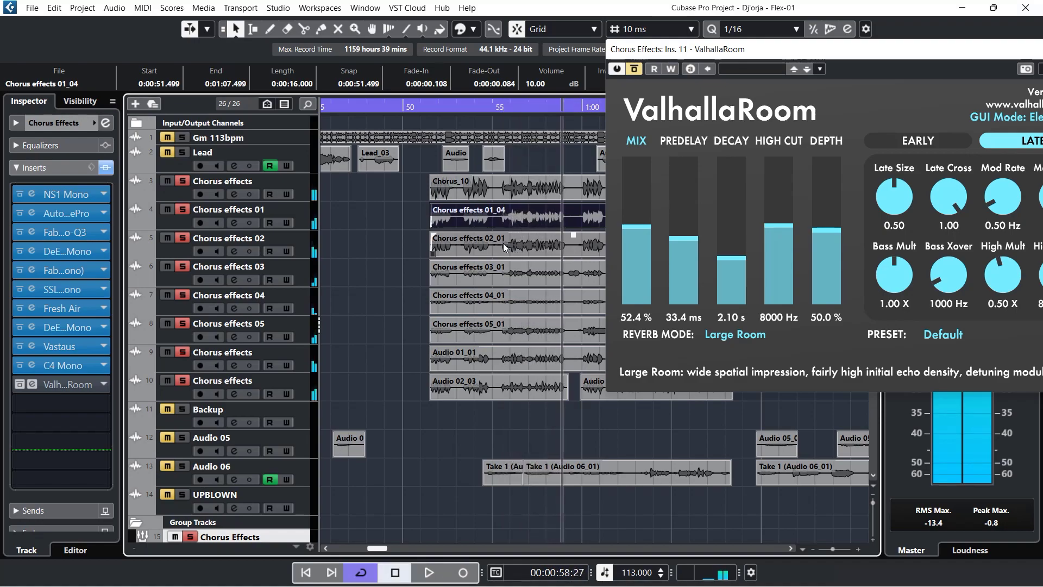
- Replay the chorus with ValhallaRoom enabled, toggle its bypass during playback to compare, and close the plug-in
left_click(433, 109)
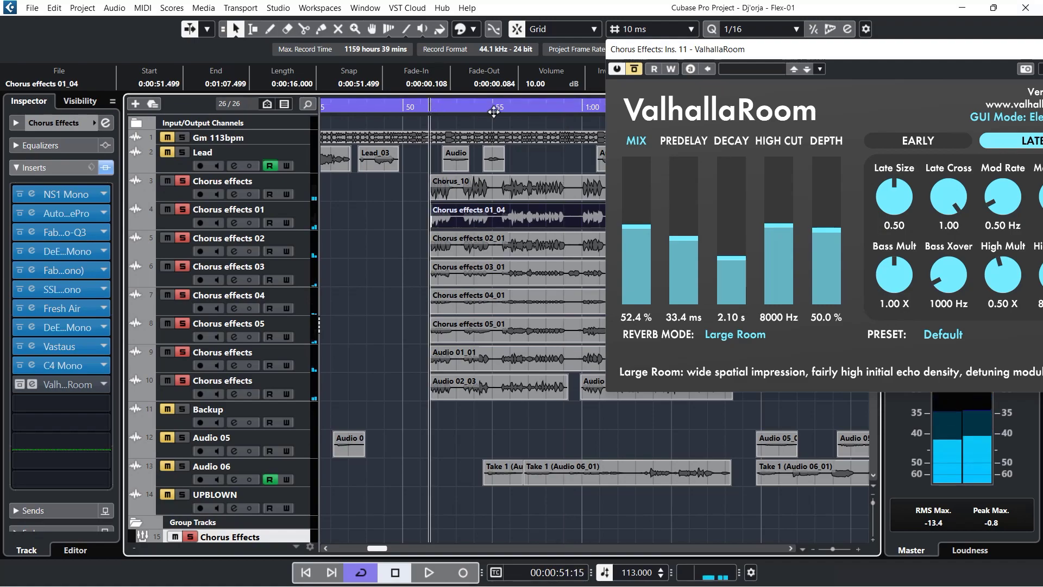
left_click(635, 70)
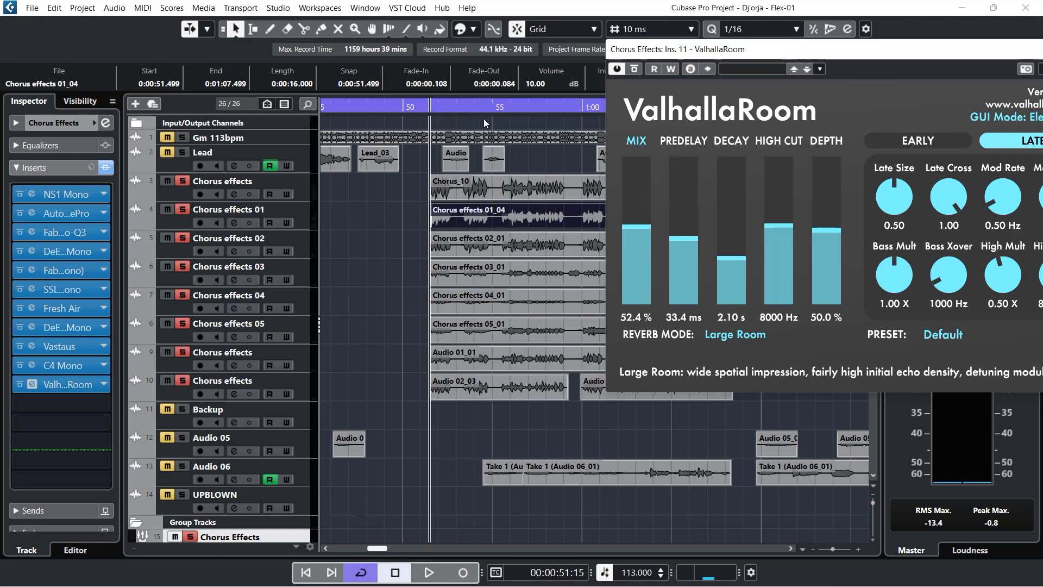
key("space")
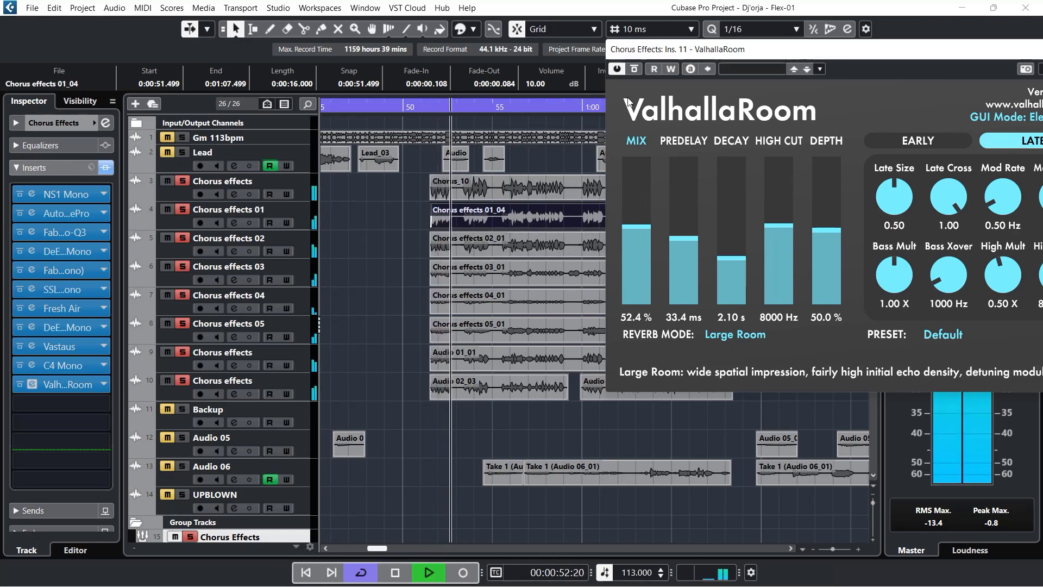
left_click(634, 71)
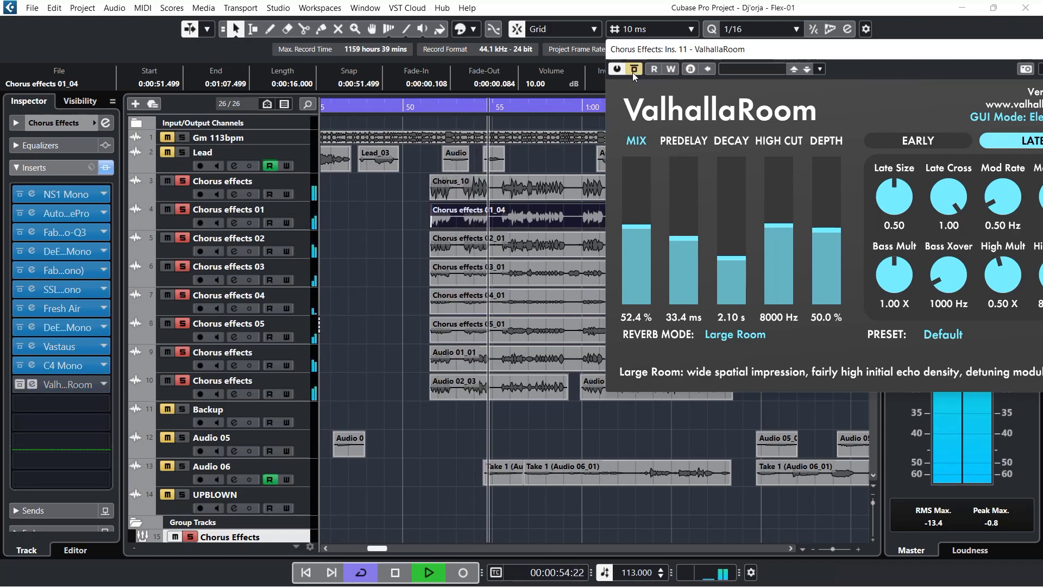
left_click(633, 73)
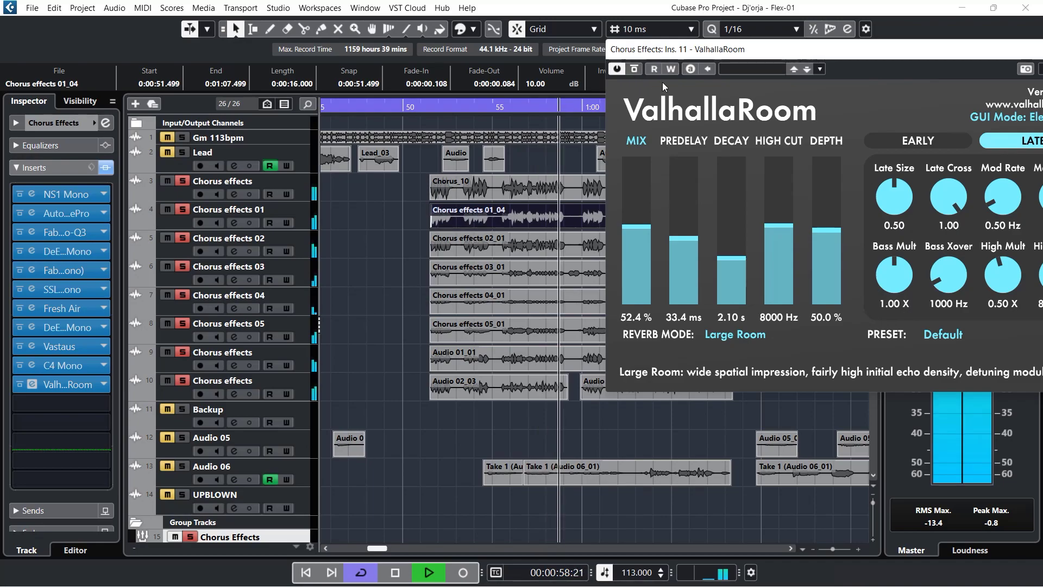
key("space")
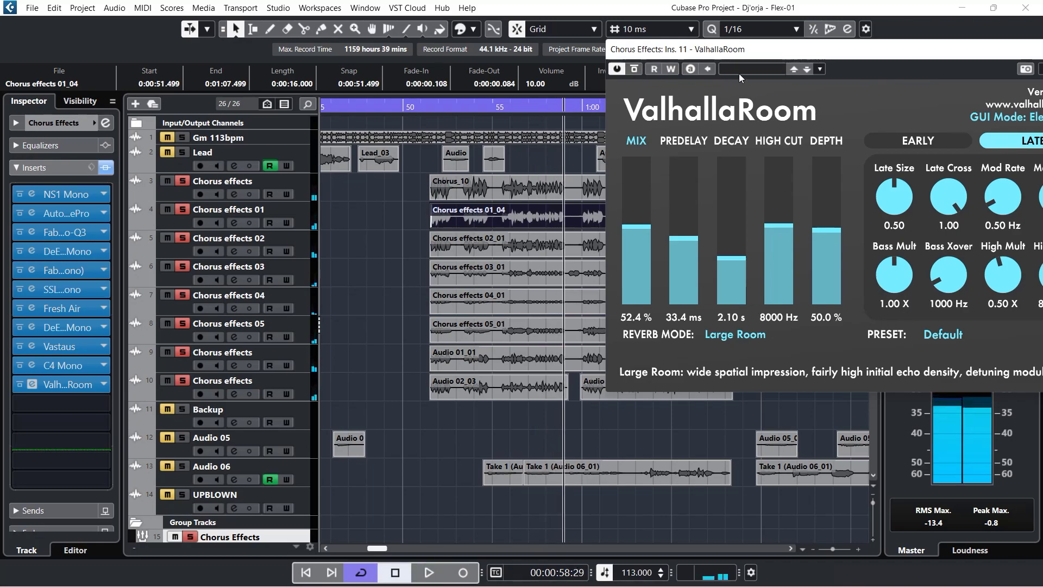
left_click_drag(727, 55, 596, 82)
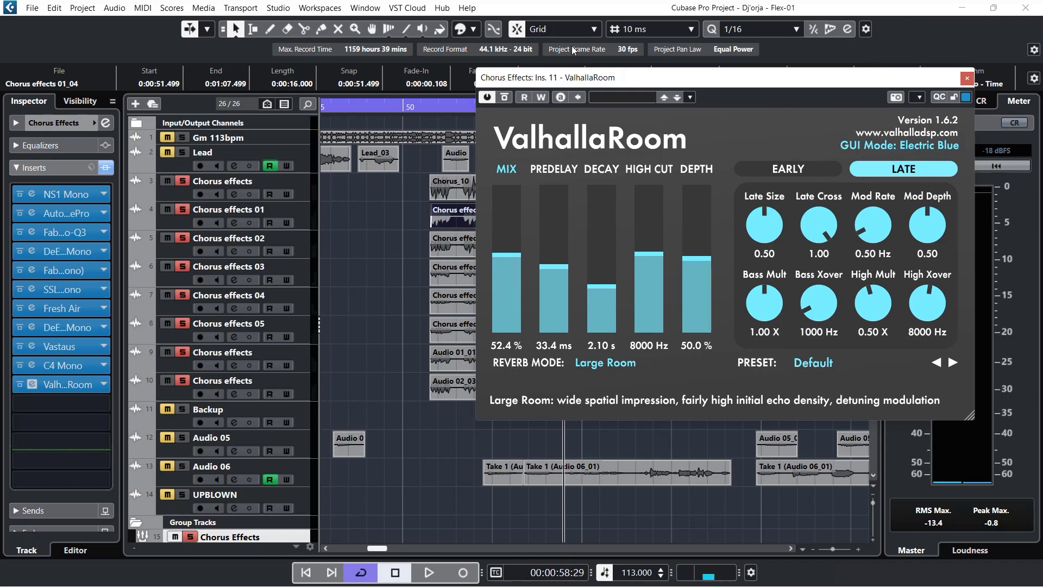
left_click(967, 80)
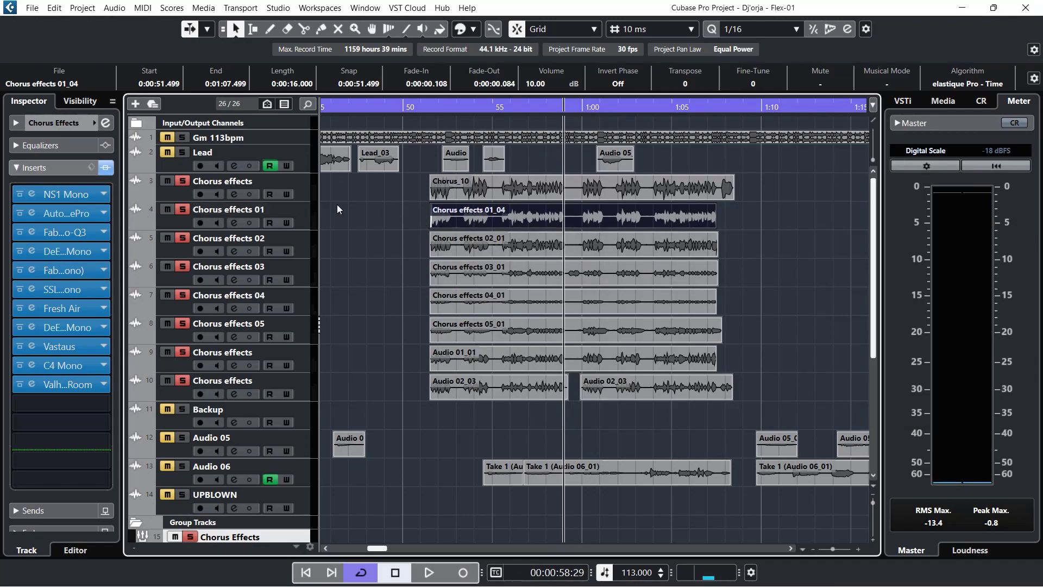
- Examine the pitchproof harmonizer settings in the inserts of the first Chorus effects audio track, and close the plug-in
left_click(307, 190)
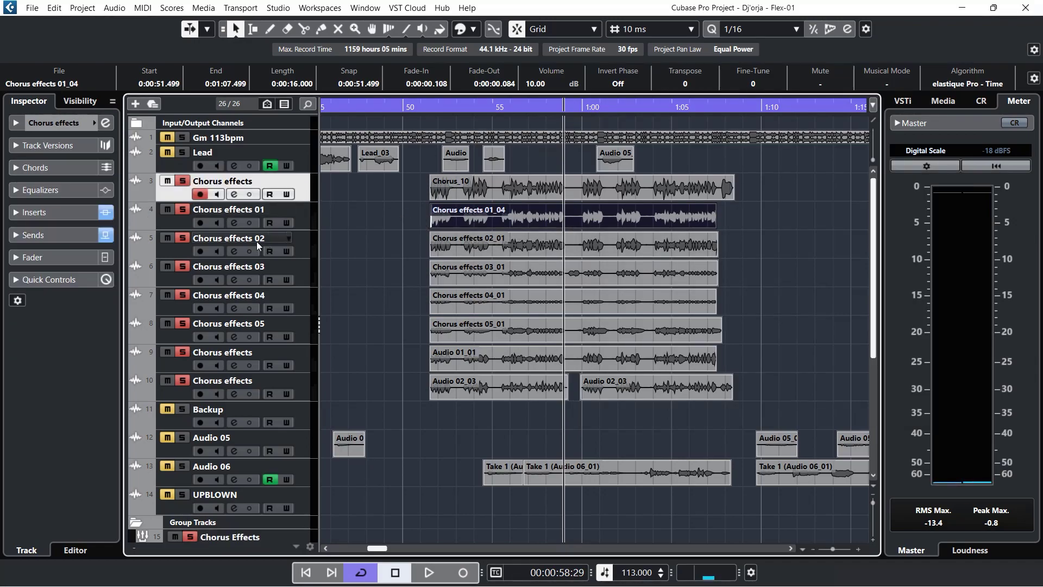
left_click(59, 213)
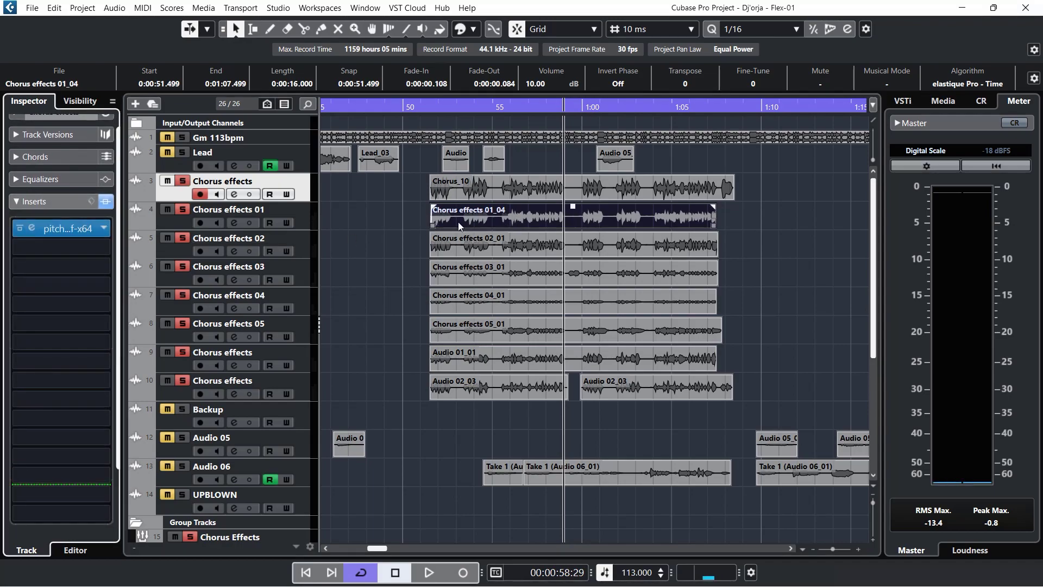
left_click(31, 227)
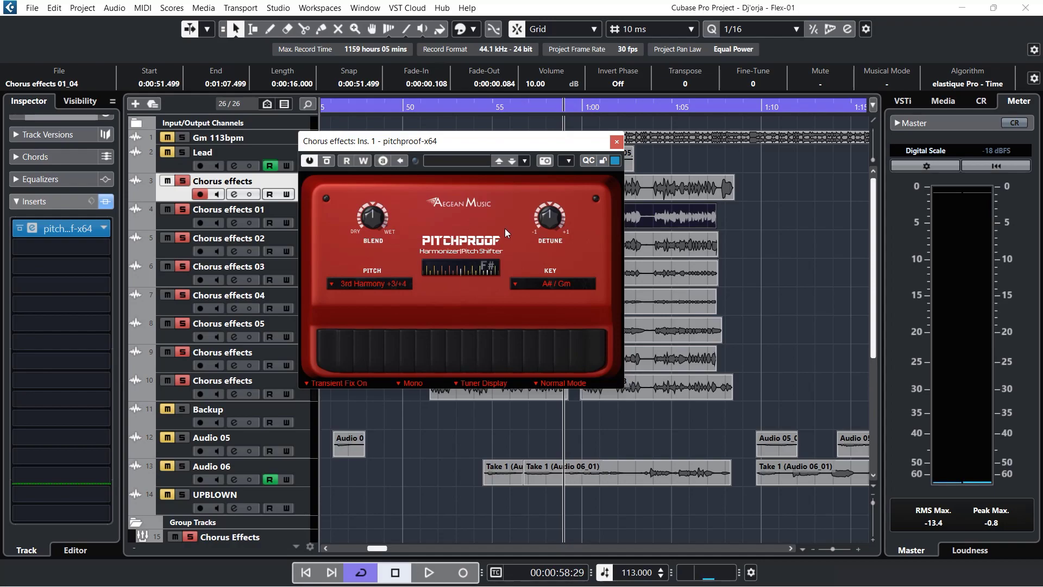
left_click(616, 141)
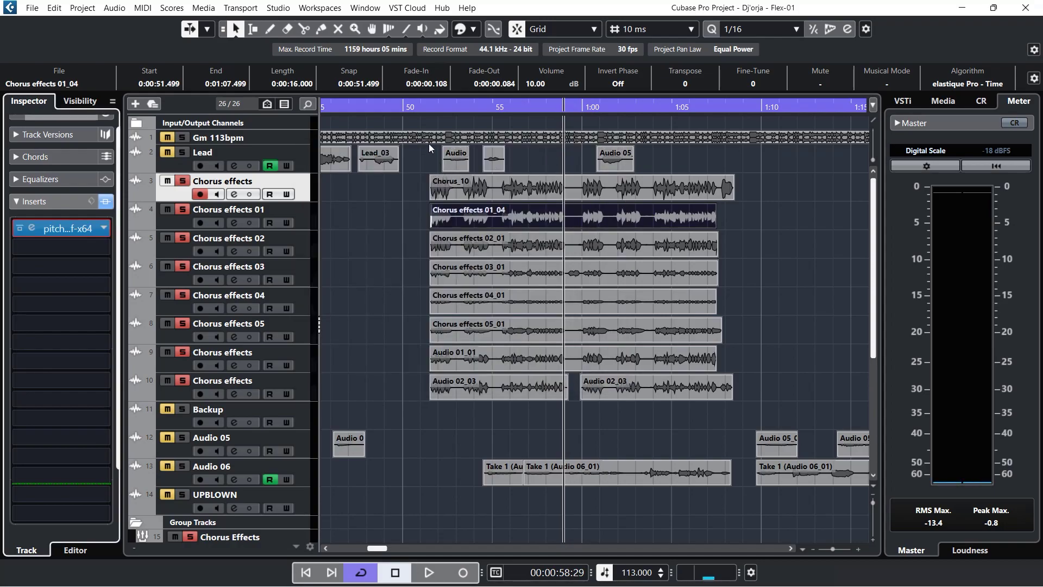
- Bypass pitchproof on the first two Chorus effects tracks, Chorus effects 04 and track 9, and play the chorus from its start
left_click(434, 109)
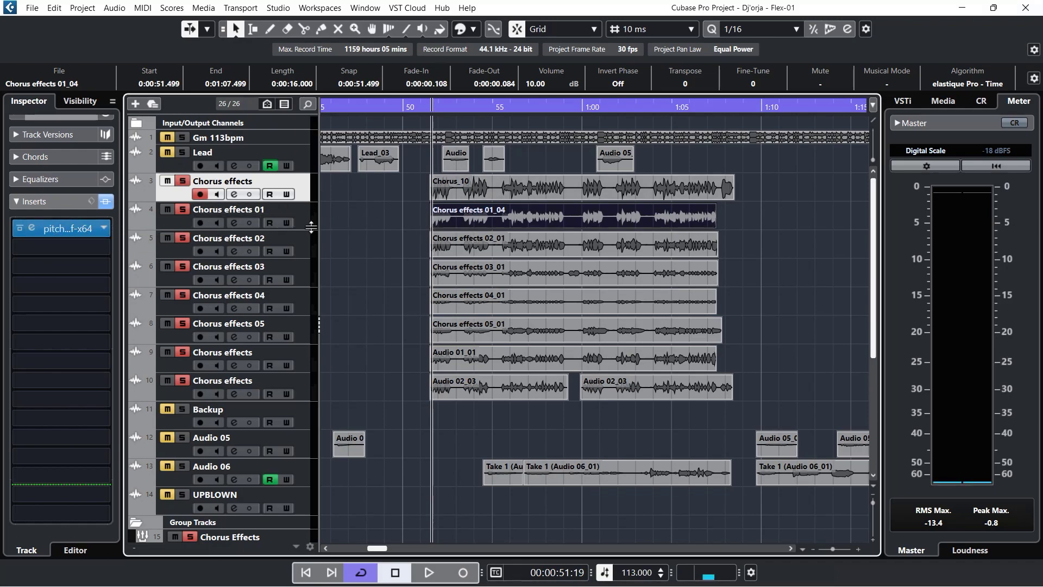
left_click(18, 228)
left_click(305, 218)
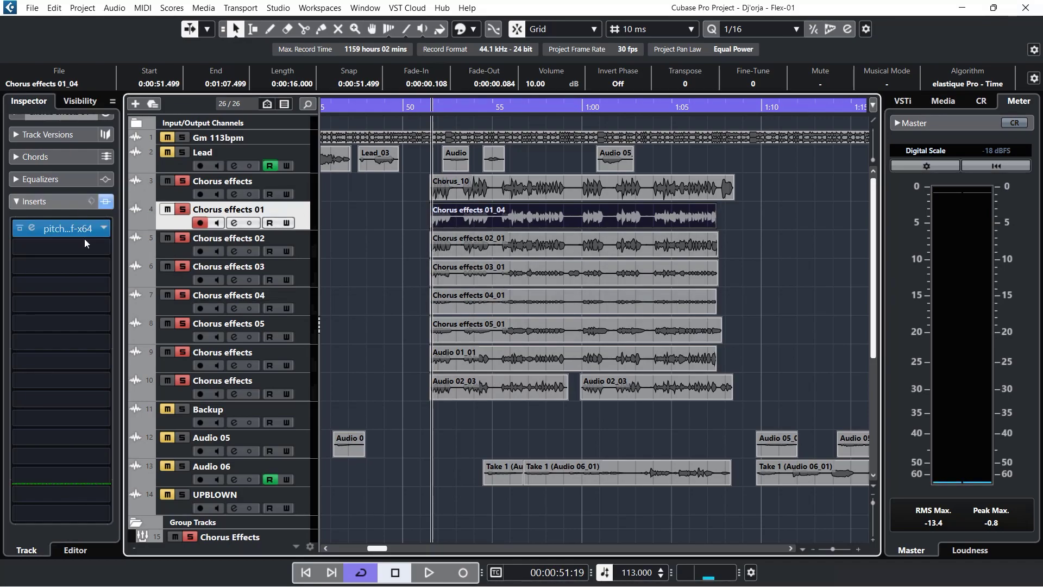
key("Down")
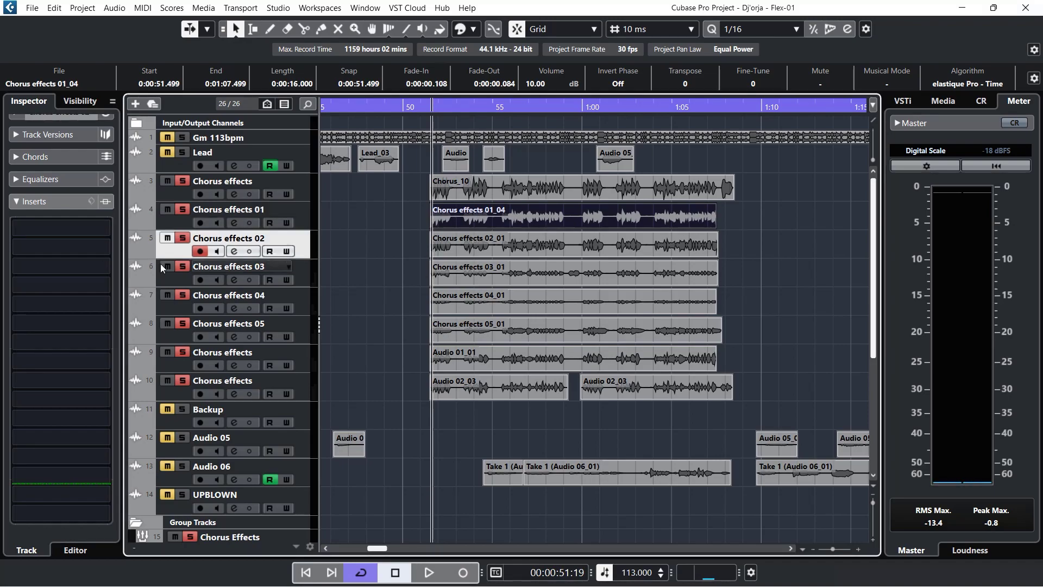
key("Down")
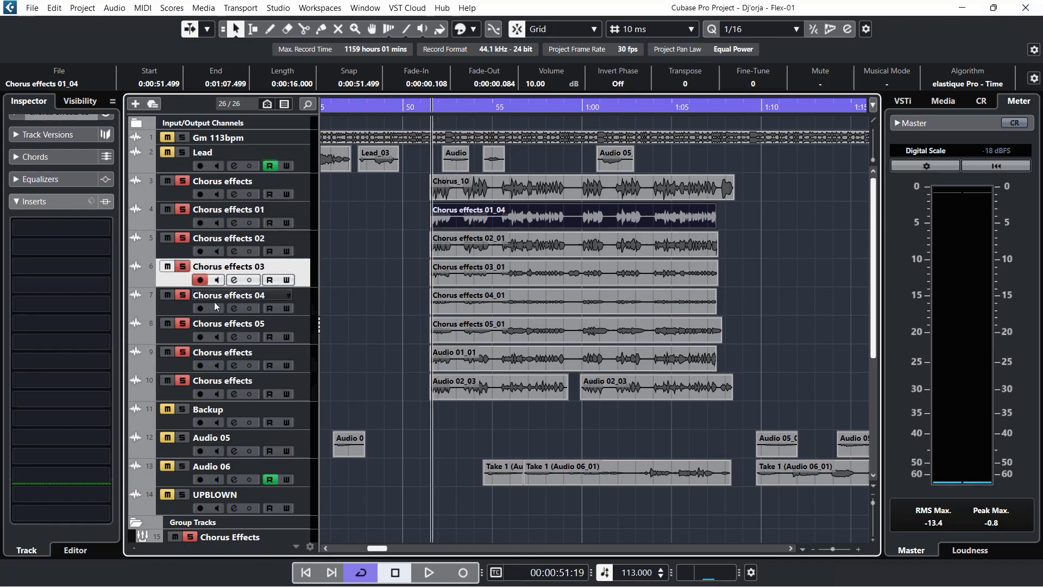
left_click(304, 306)
left_click(19, 230)
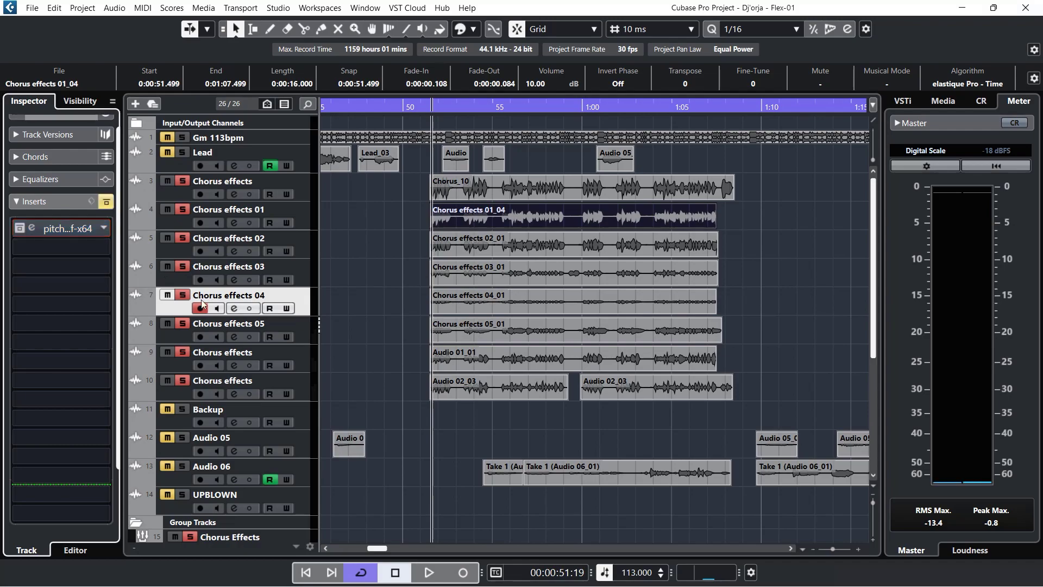
left_click(299, 323)
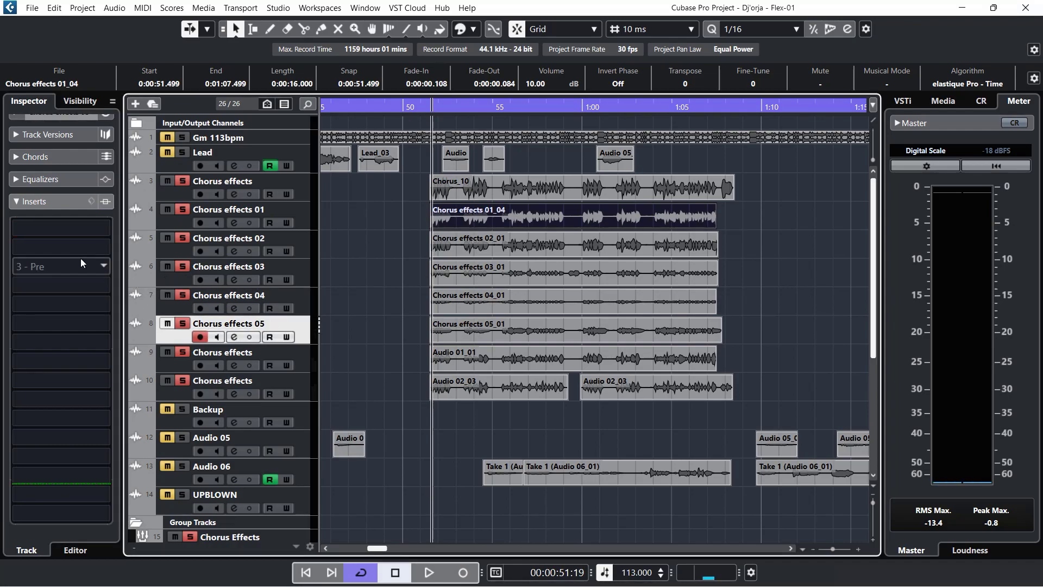
left_click(298, 359)
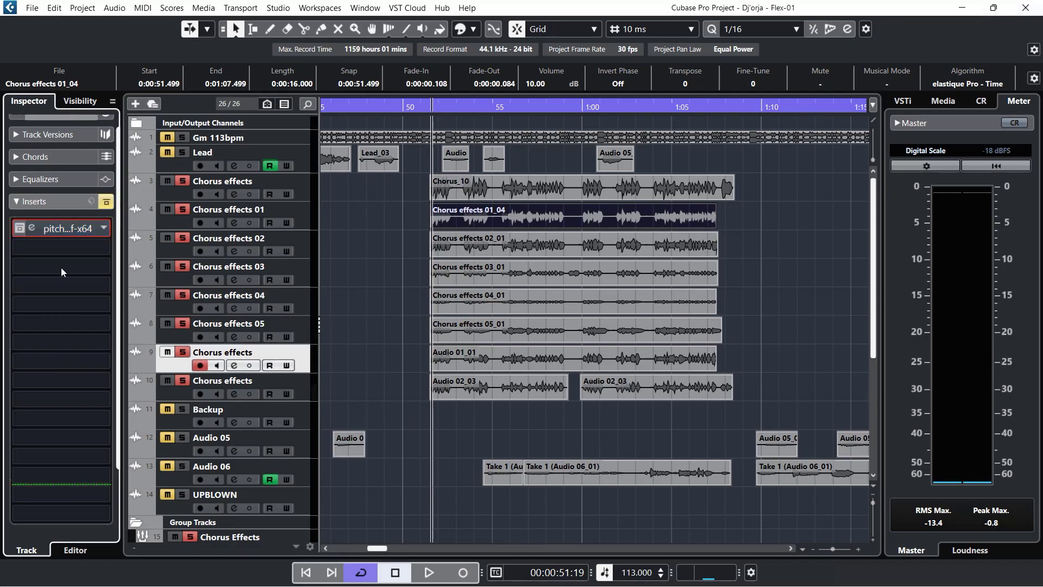
left_click(286, 381)
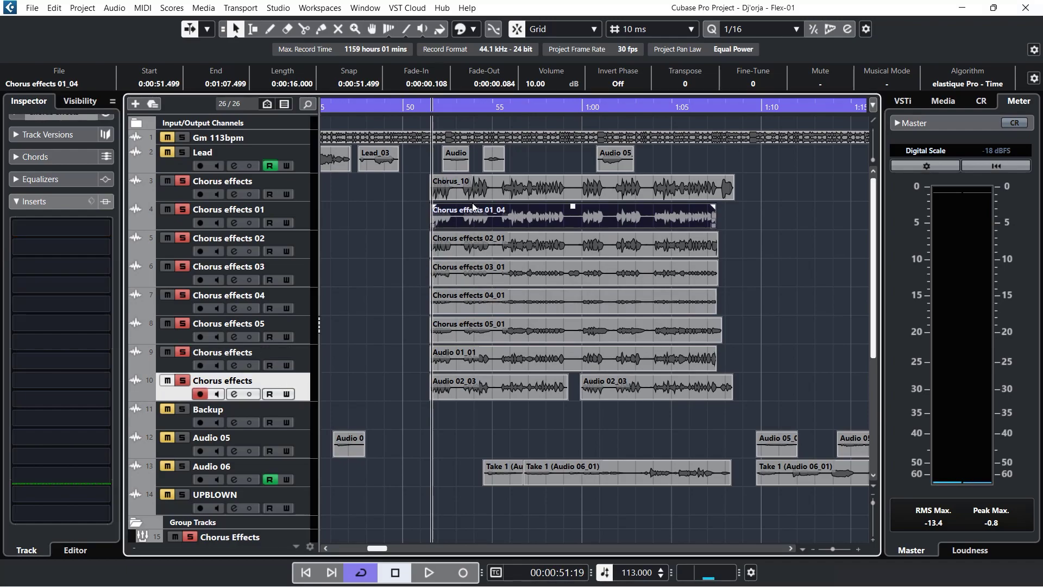
key("space")
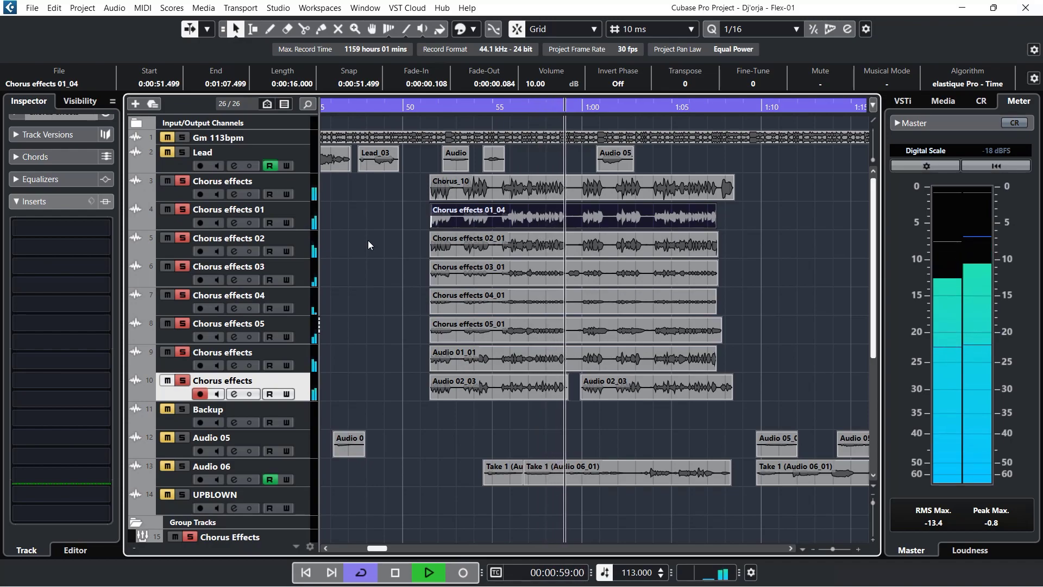
key("space")
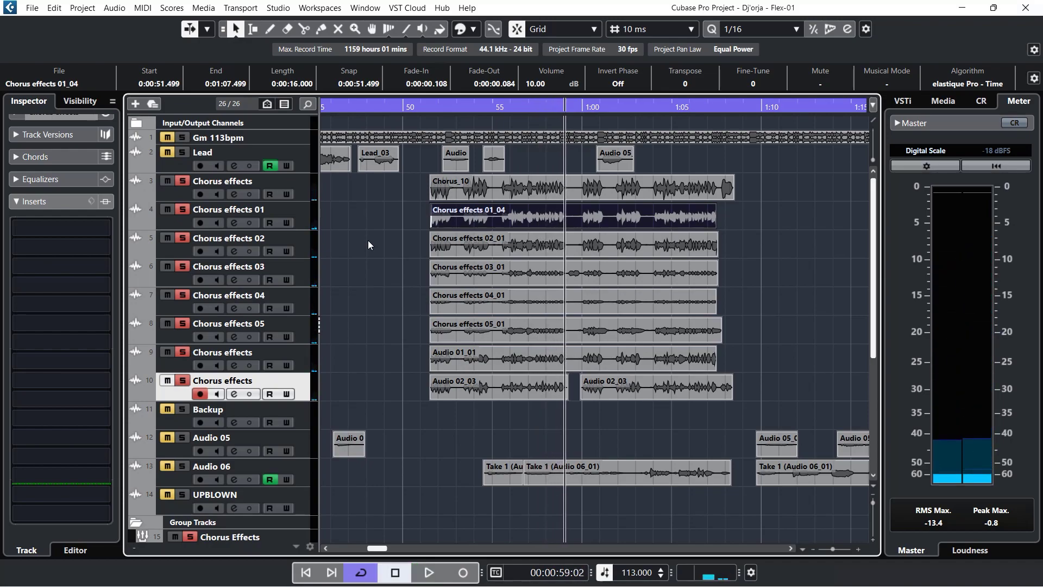
- Re-enable and open pitchproof on the first Chorus effects track, and view its available pitch harmony options
left_click(292, 187)
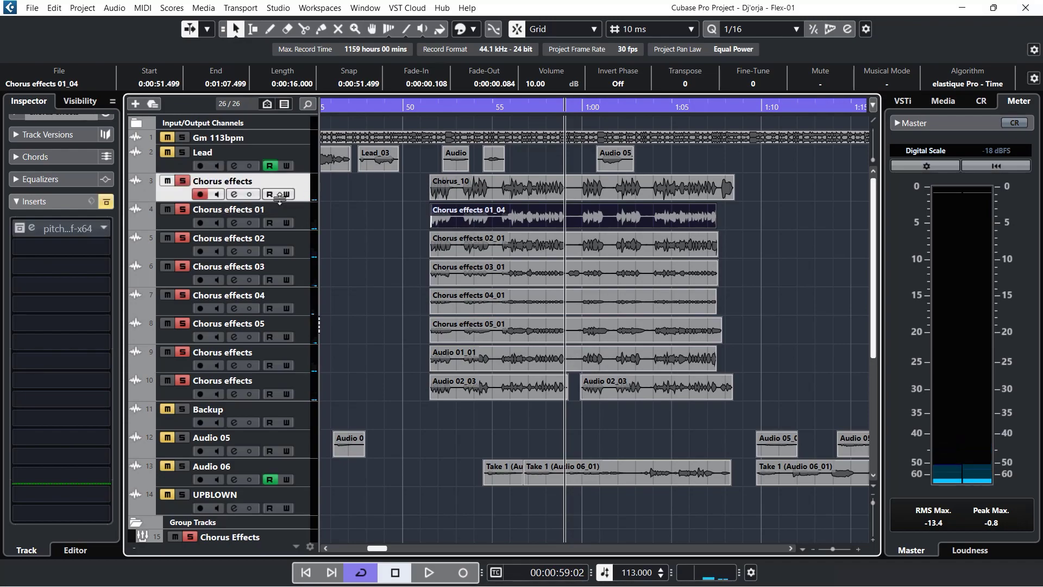
left_click(31, 228)
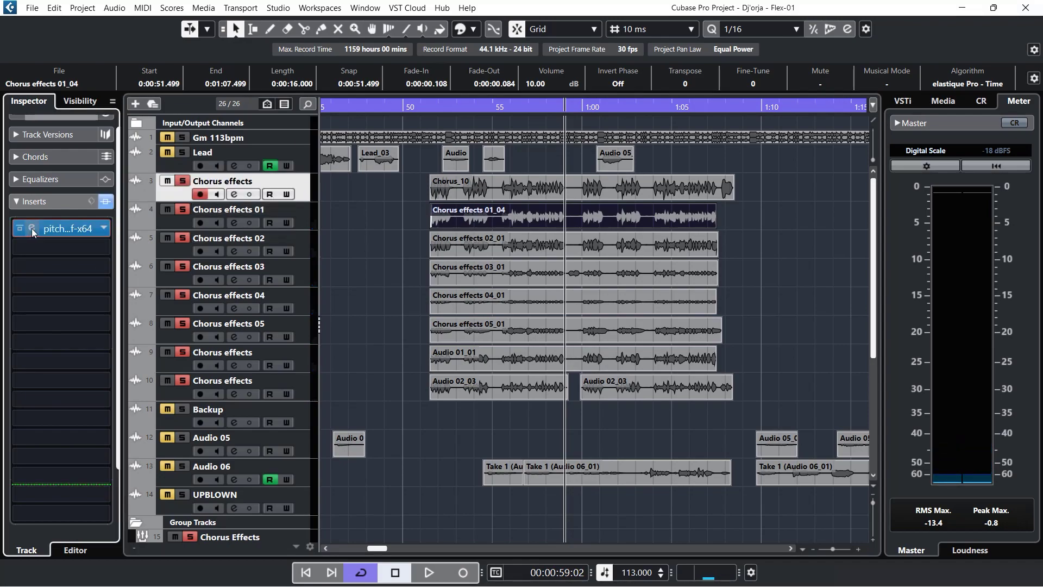
left_click_drag(441, 151, 664, 164)
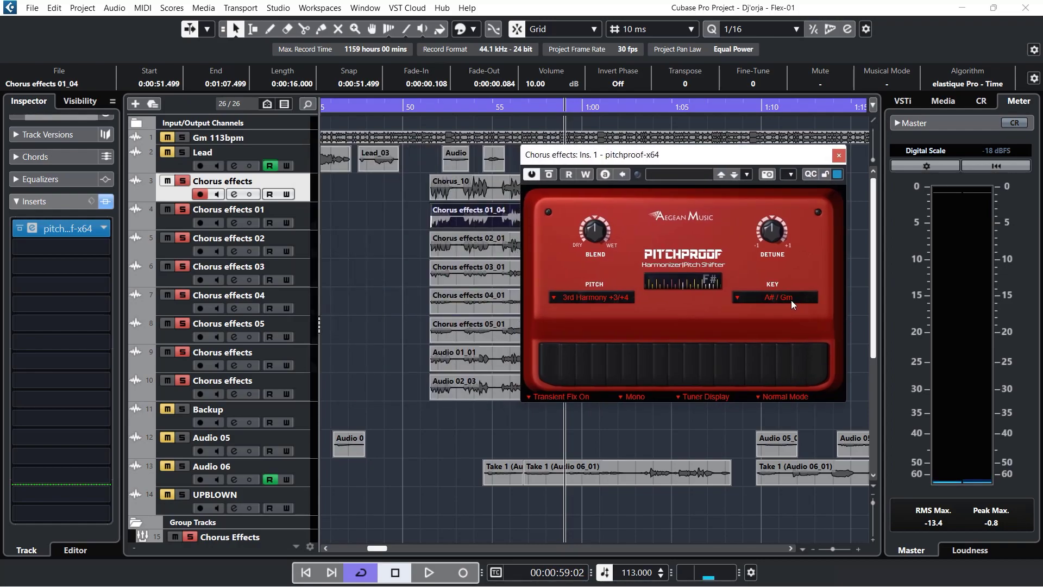
left_click(580, 296)
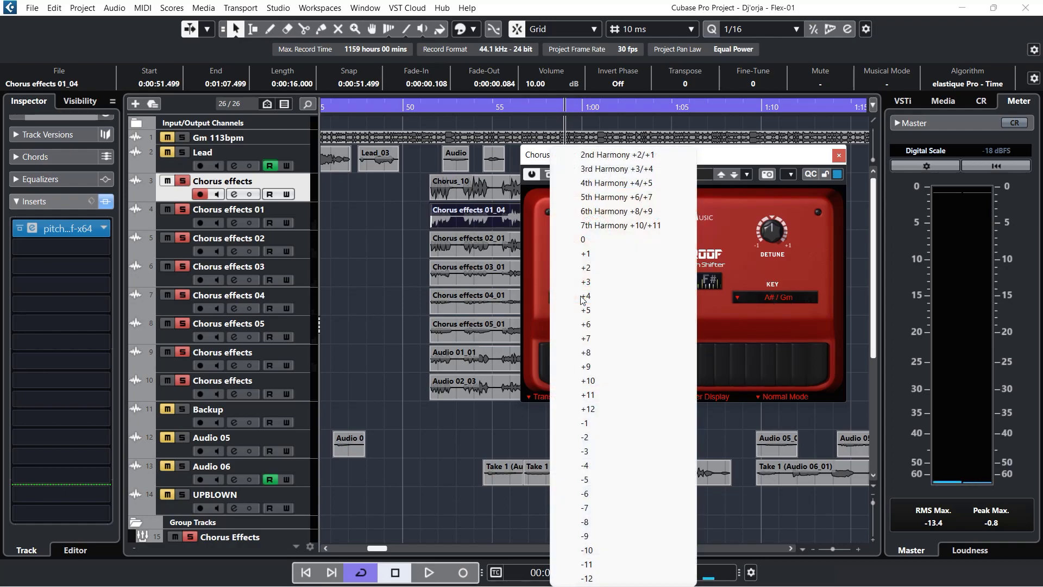
left_click(755, 210)
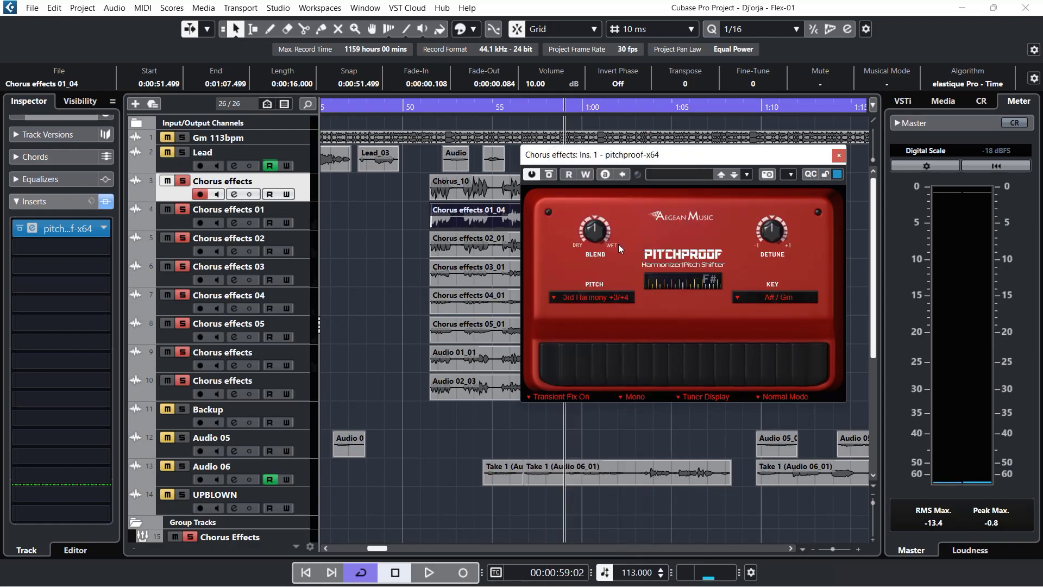
left_click_drag(631, 161, 755, 150)
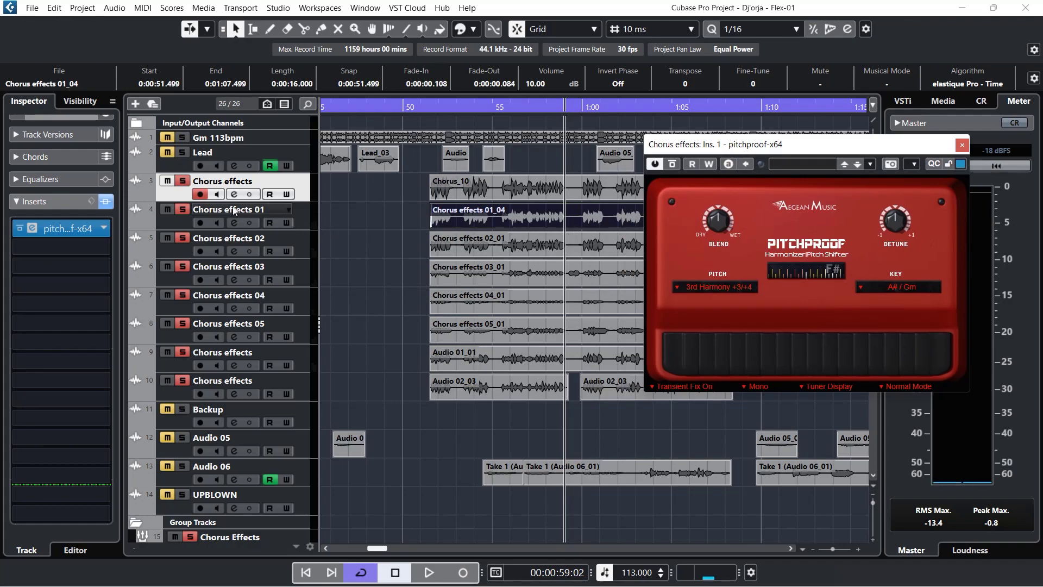
- Leave only the first Chorus effects audio track soloed, and play the chorus from its start with pitchproof bypassed
left_click(183, 380)
left_click(183, 296)
left_click(183, 266)
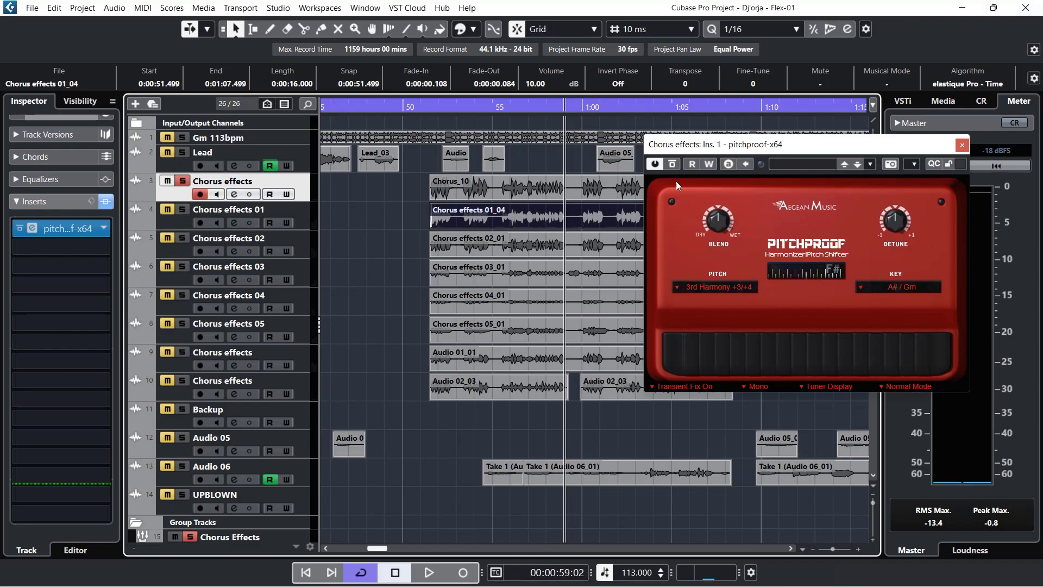
left_click(672, 164)
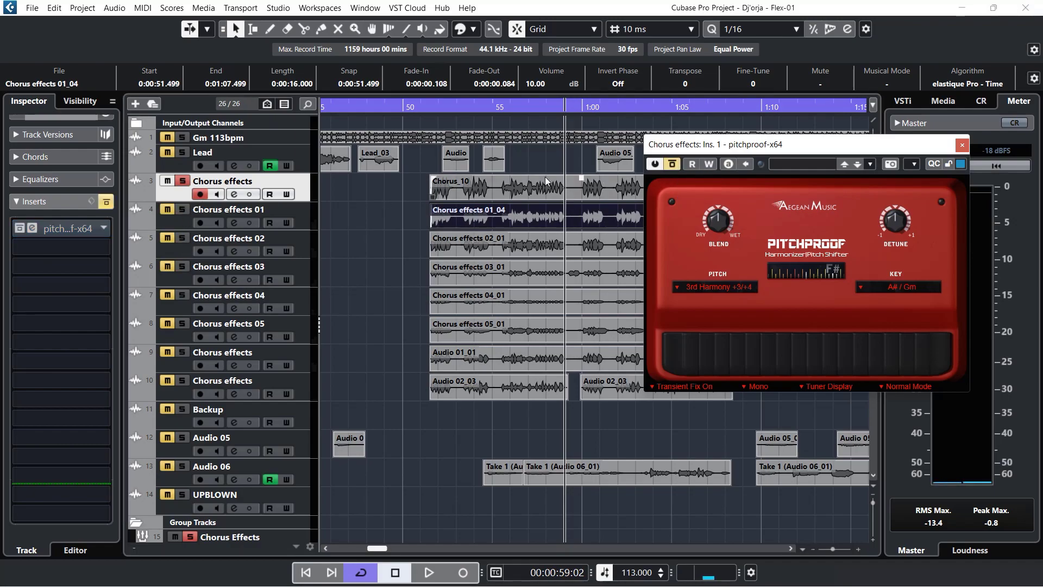
left_click(429, 107)
key("space")
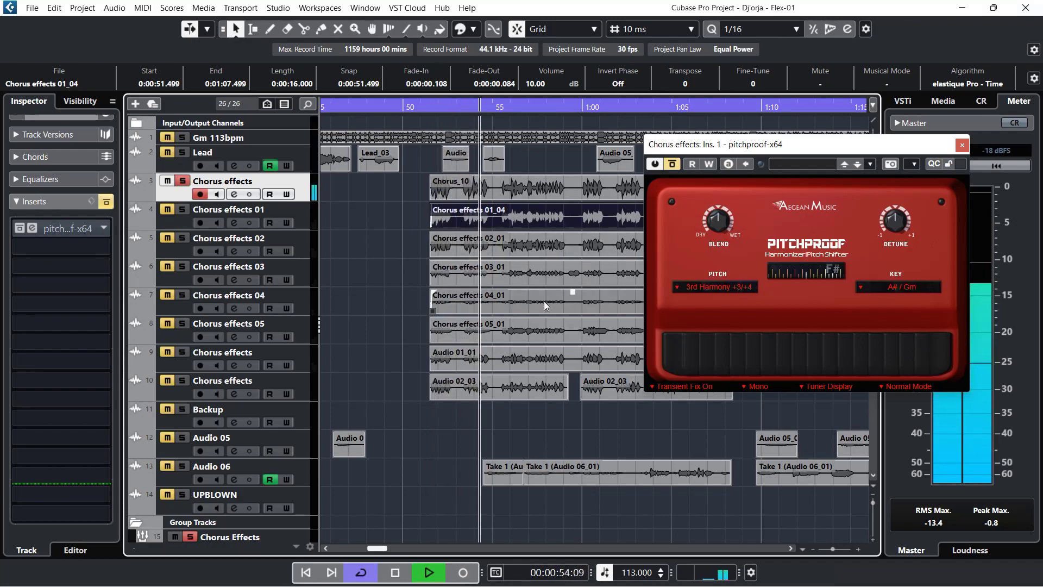
key("space")
- Enable pitchproof on the first Chorus effects track, listen to the chorus with the 3rd harmony, and close the plug-in
left_click(673, 164)
key("space")
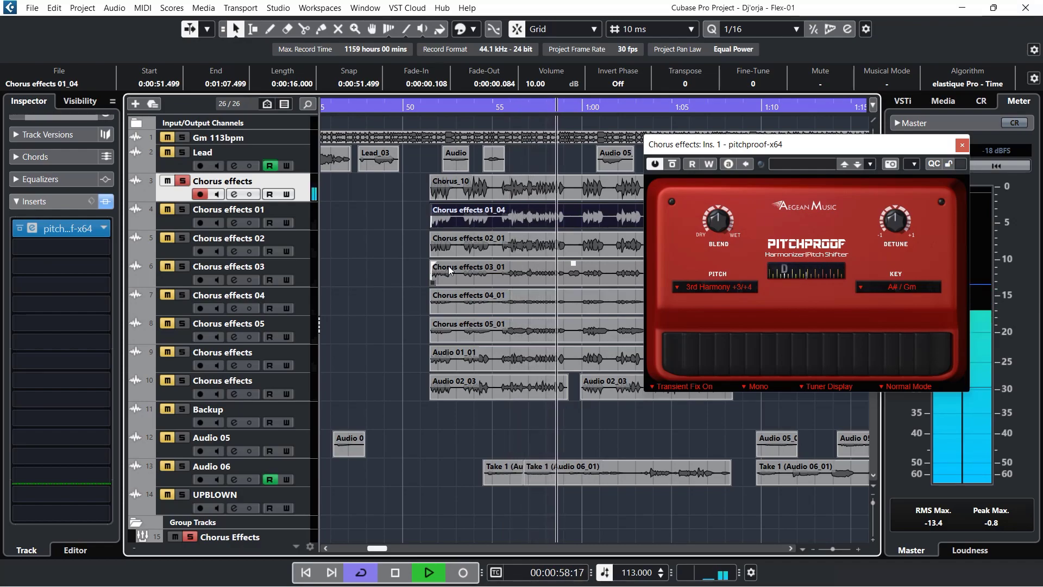
key("space")
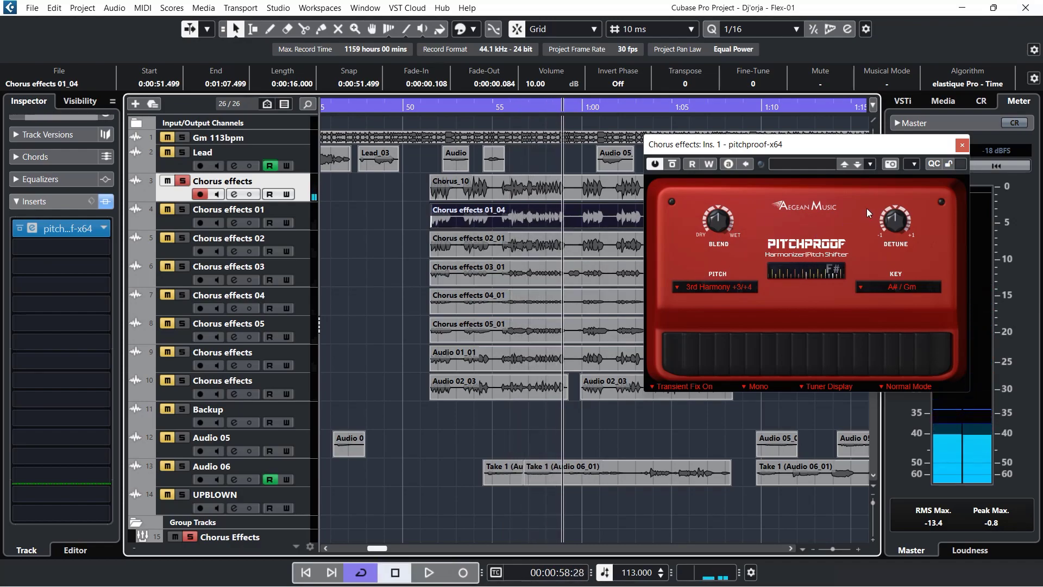
left_click(962, 145)
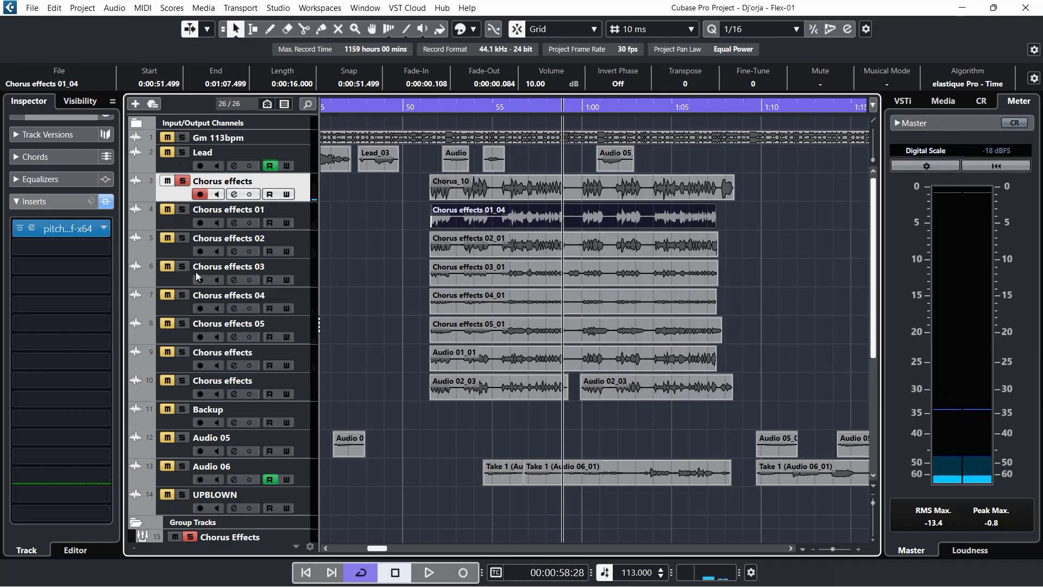
- Try soloing Chorus effects 01, 02 and 03 alongside the first Chorus effects track, and clear all the solos
left_click(183, 210)
left_click(184, 238)
left_click(182, 267)
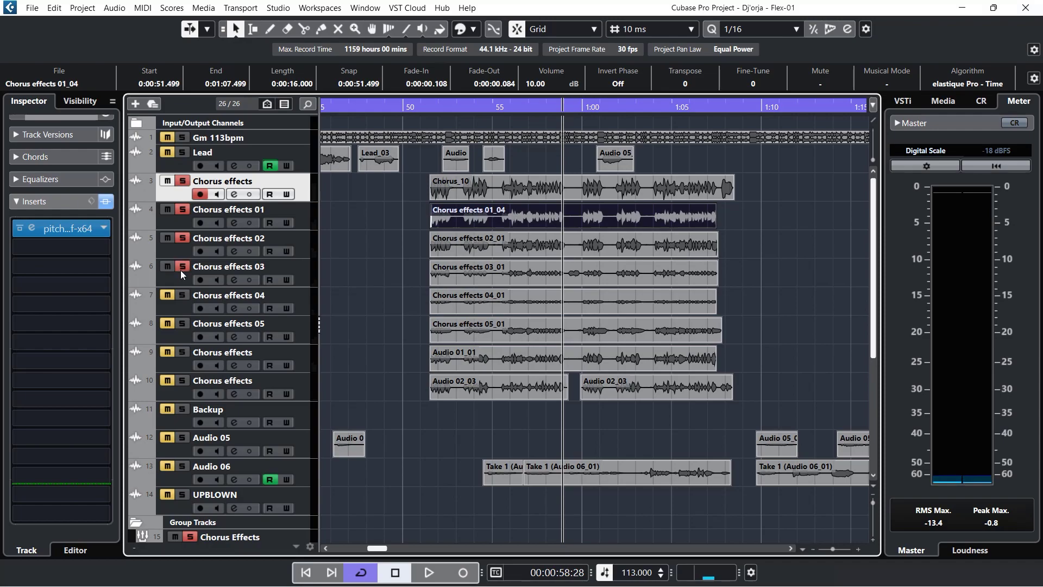
left_click(182, 295)
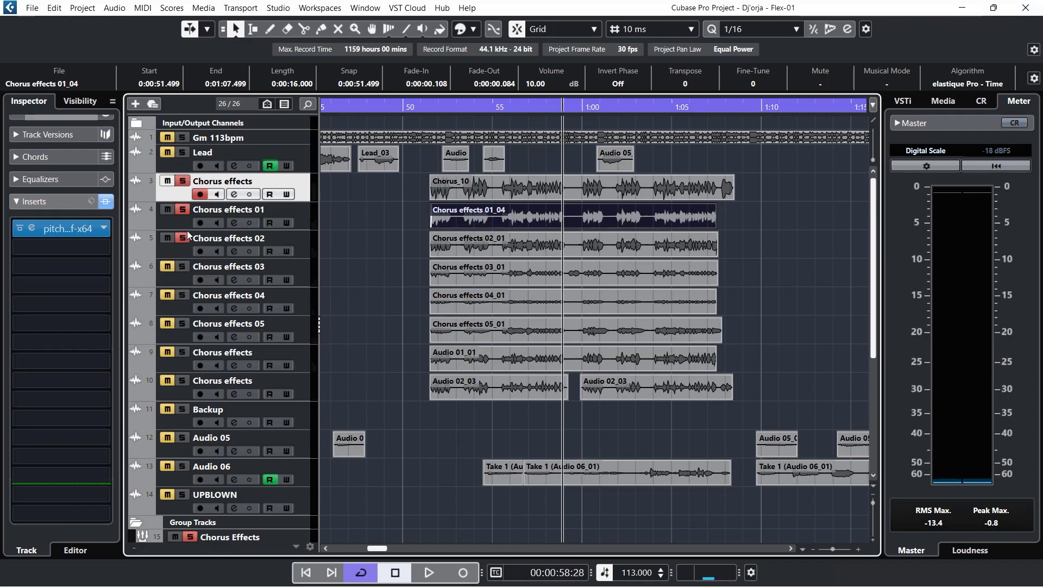
left_click(183, 181)
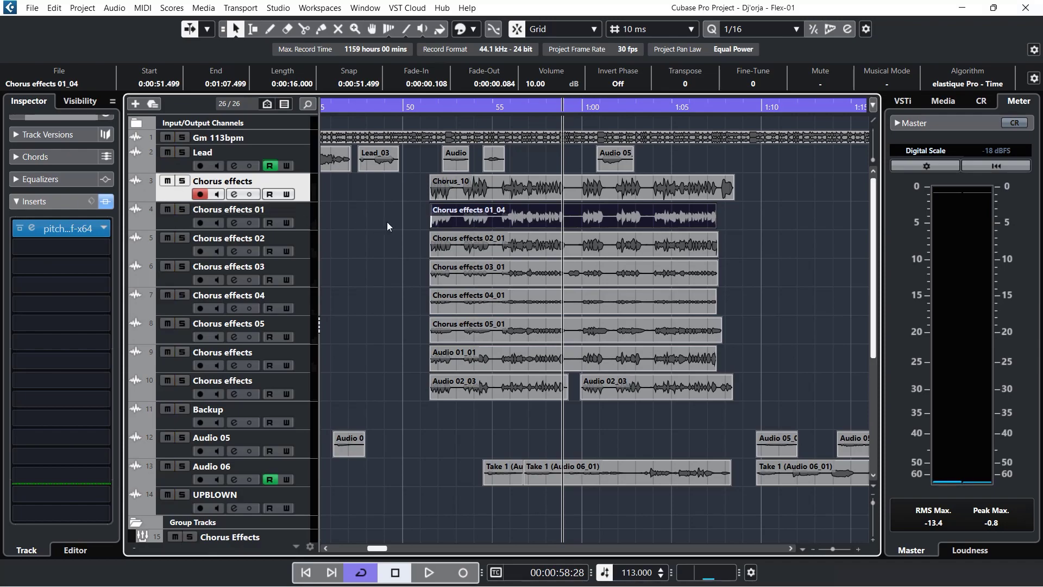
- Re-enable pitchproof on the Chorus effects 01 track and open its editor clear of the track list
left_click(301, 227)
left_click(106, 202)
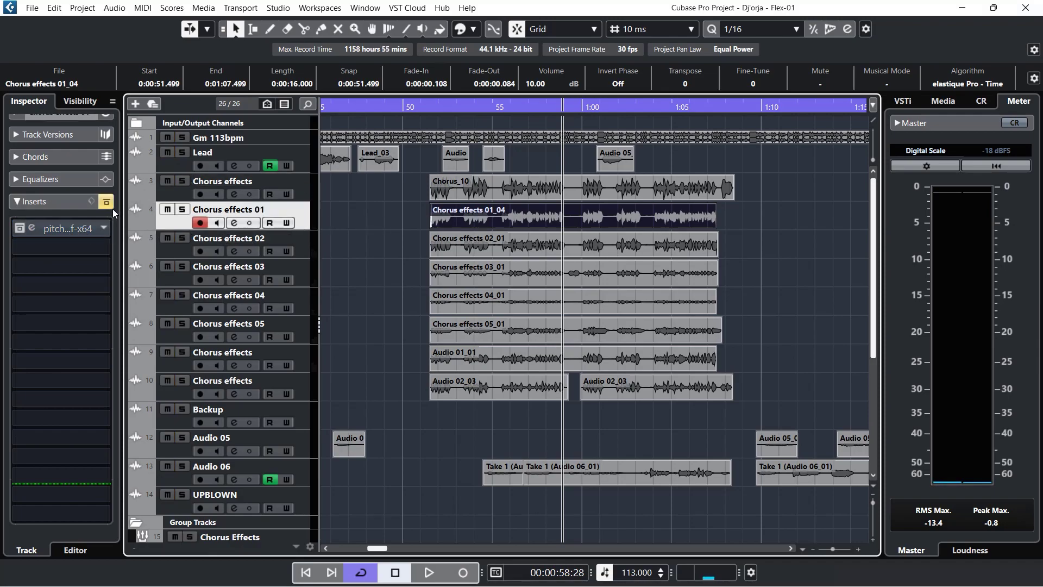
left_click(311, 189)
left_click(292, 217)
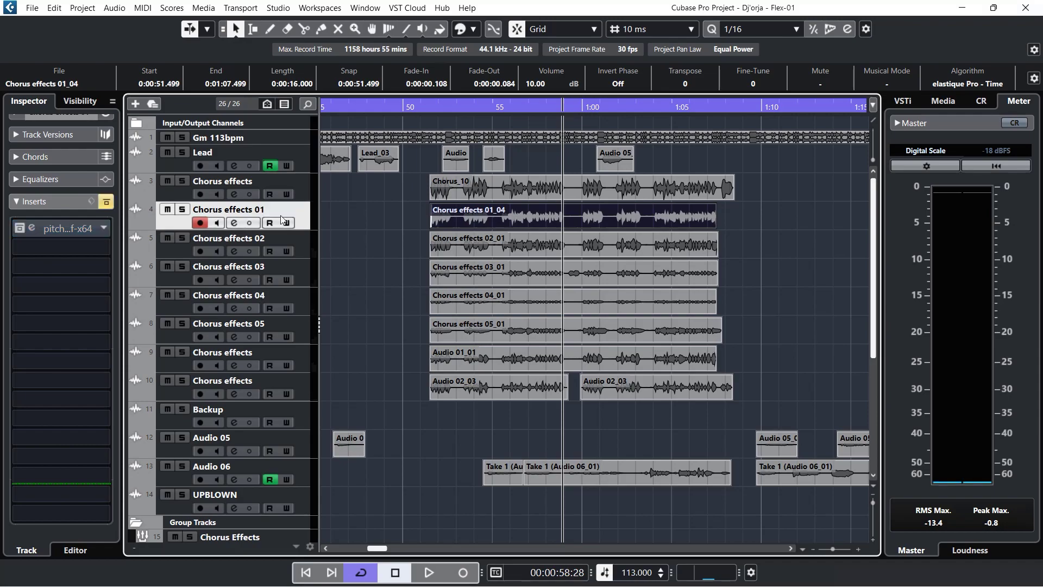
left_click(21, 229)
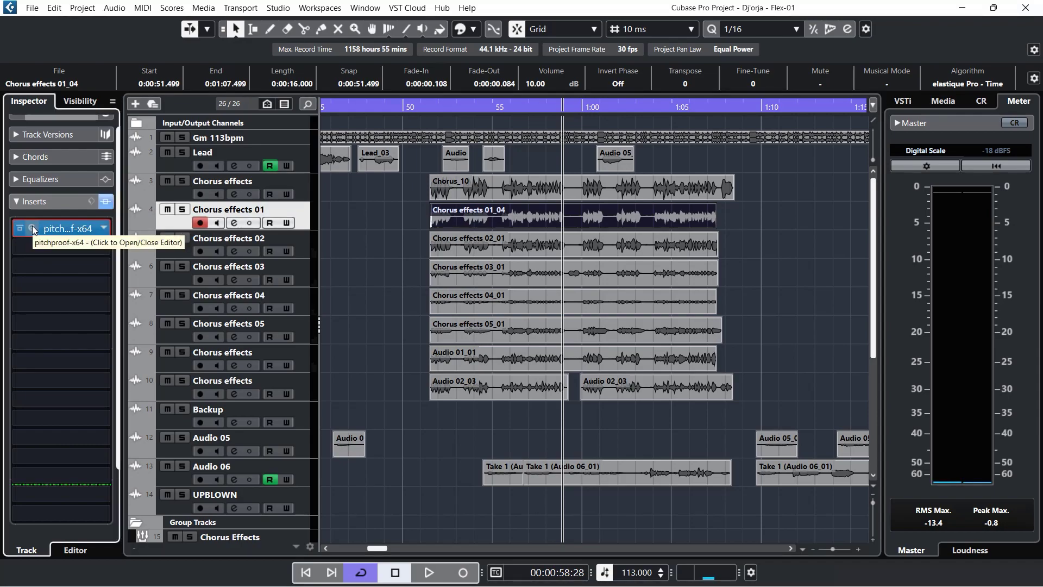
left_click(30, 228)
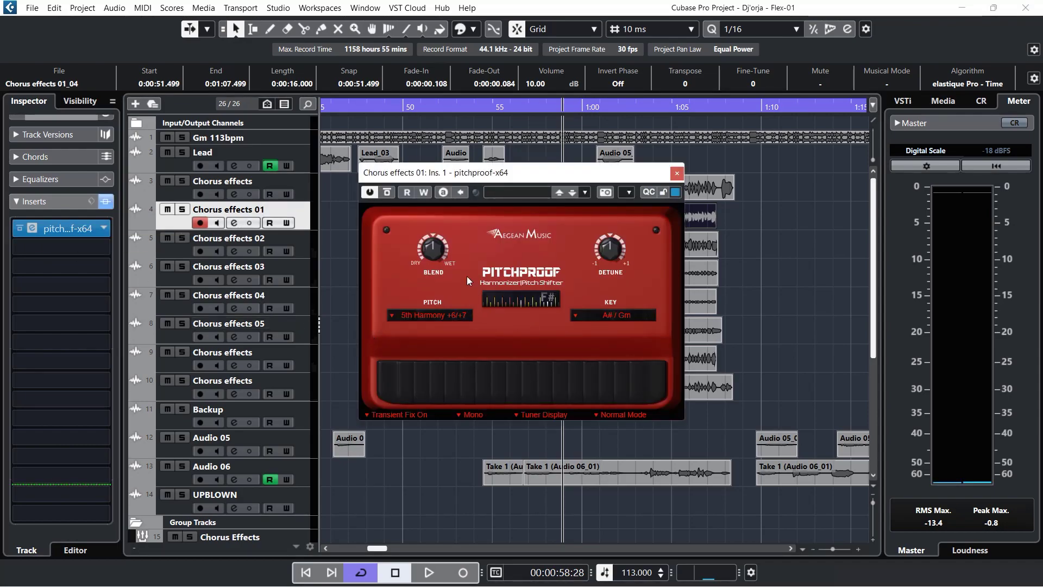
left_click_drag(462, 174, 727, 185)
- Solo Chorus effects 01, play the chorus from its start while toggling pitchproof's bypass to compare, and close the plug-in
left_click(182, 210)
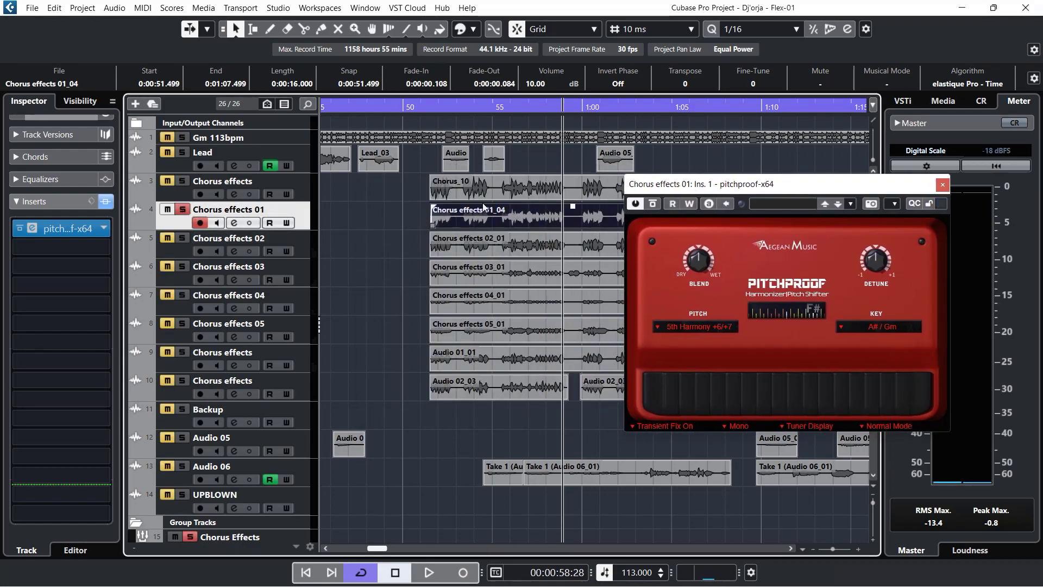
left_click(424, 112)
key("space")
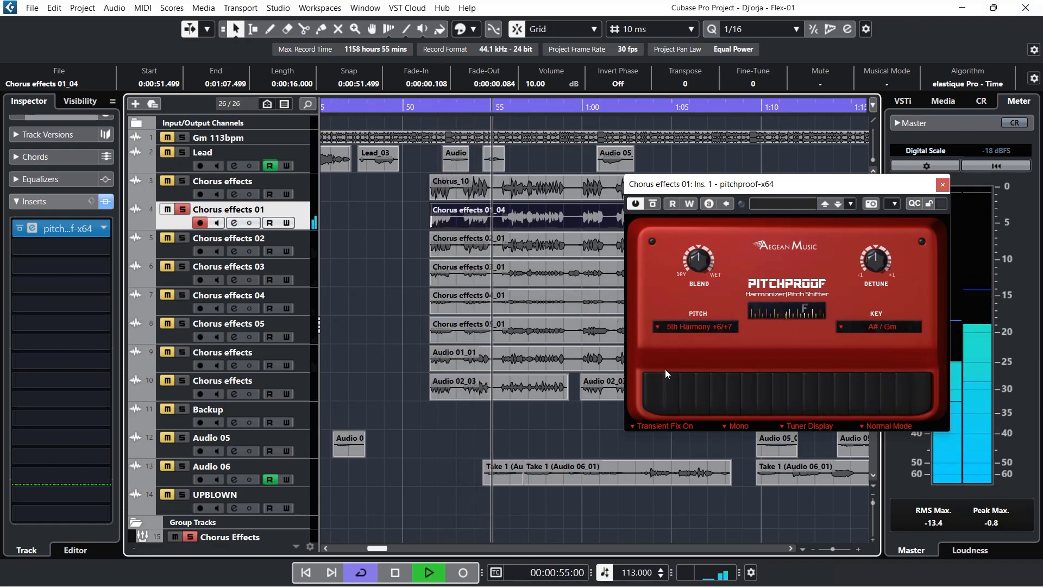
left_click(653, 205)
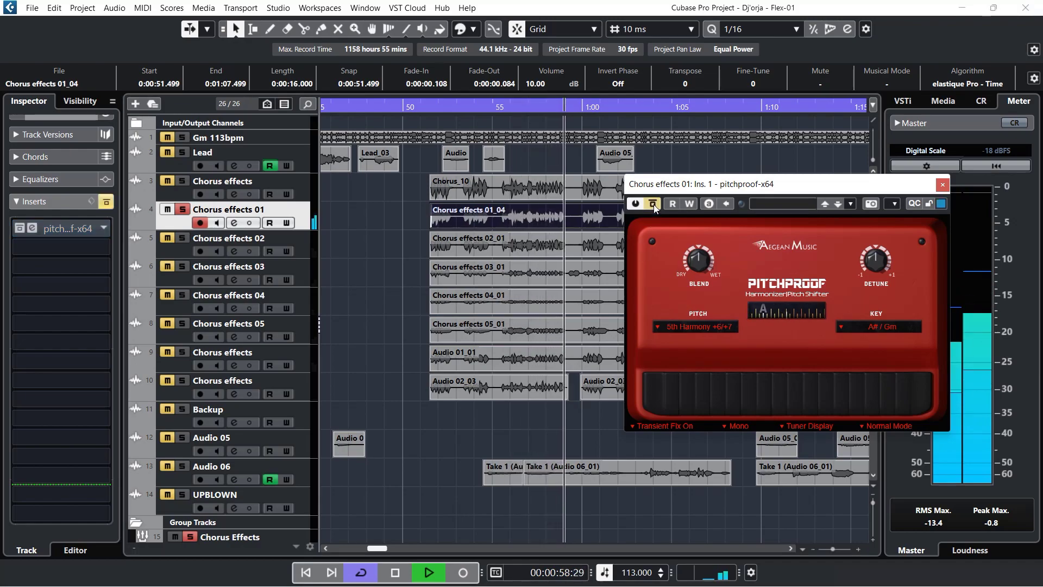
left_click(653, 204)
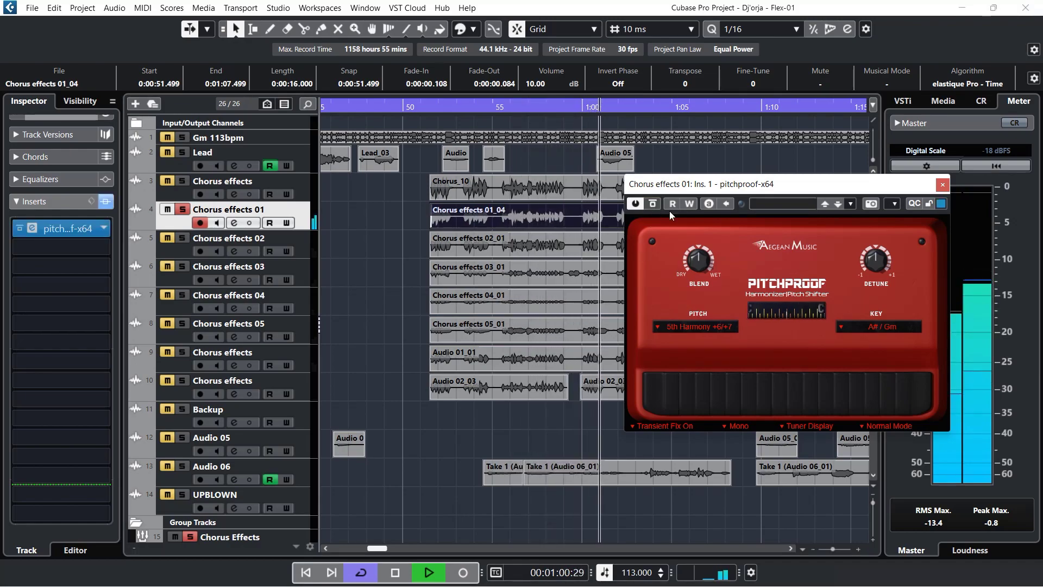
key("space")
left_click(942, 185)
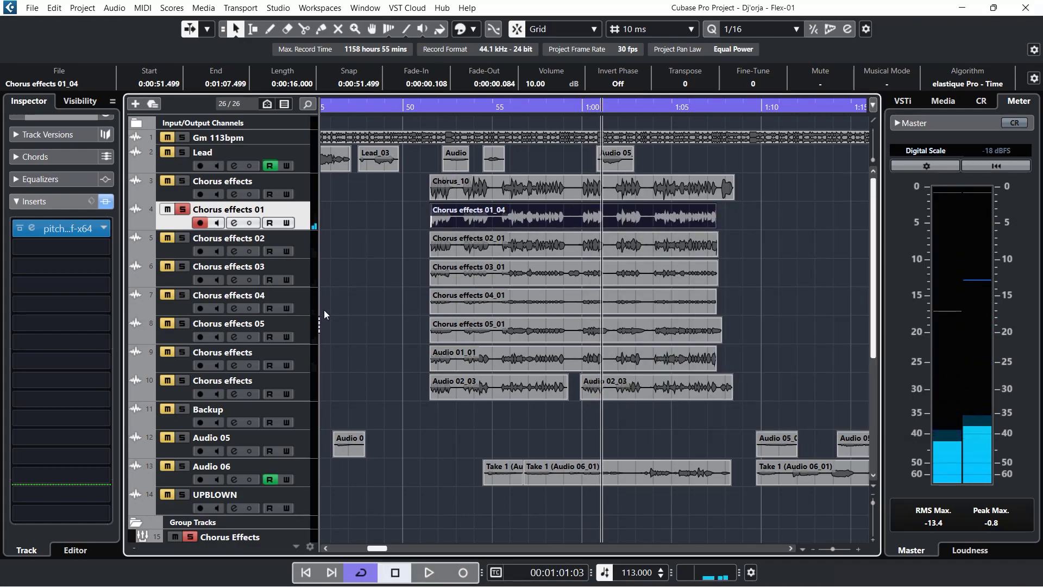
- Clear the Chorus effects 01 solo, enable pitchproof on Chorus effects 04 and open its editor clear of the track list
left_click(306, 246)
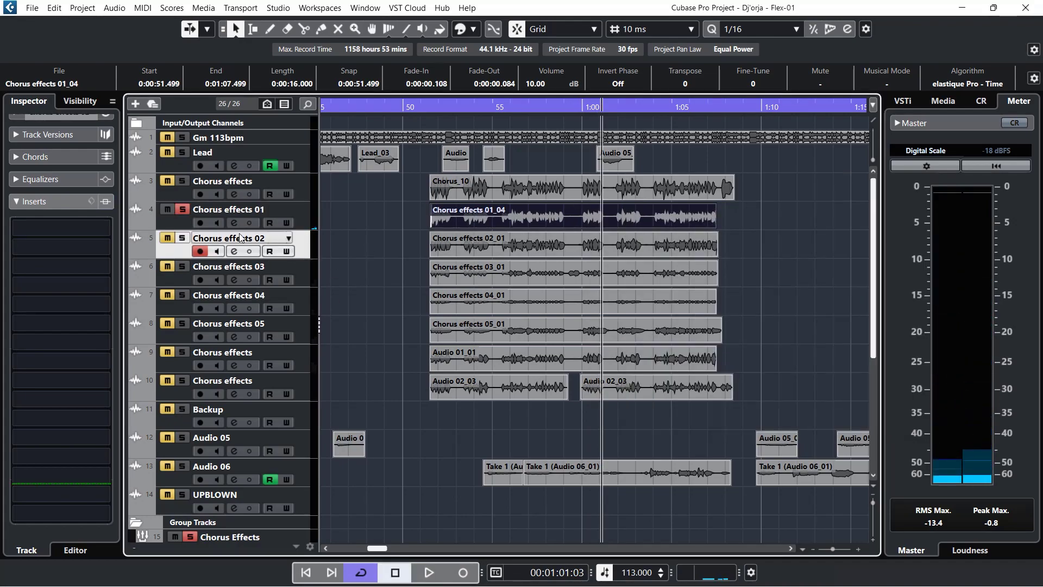
left_click(183, 209)
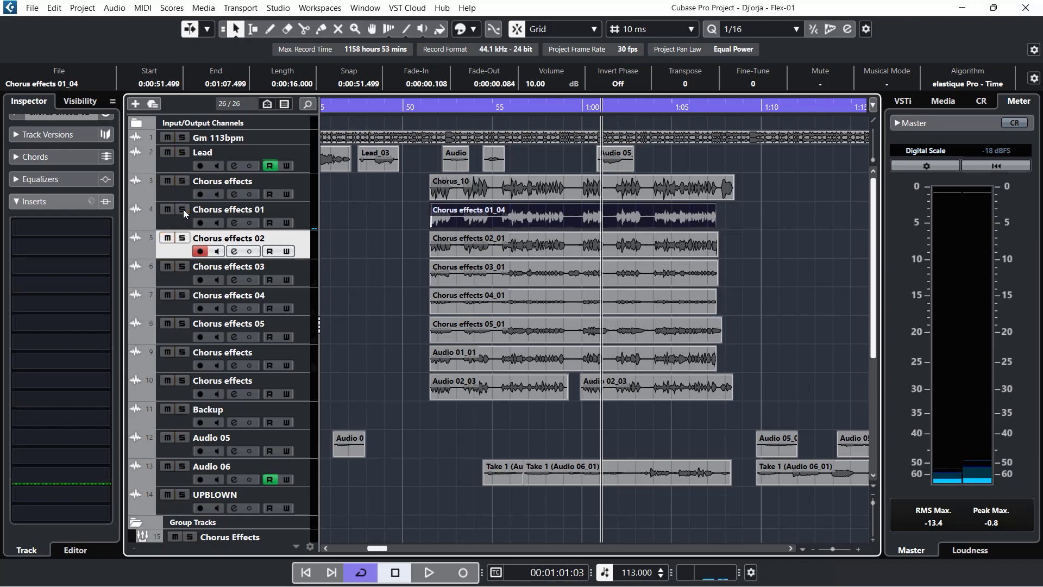
left_click(308, 278)
left_click(303, 315)
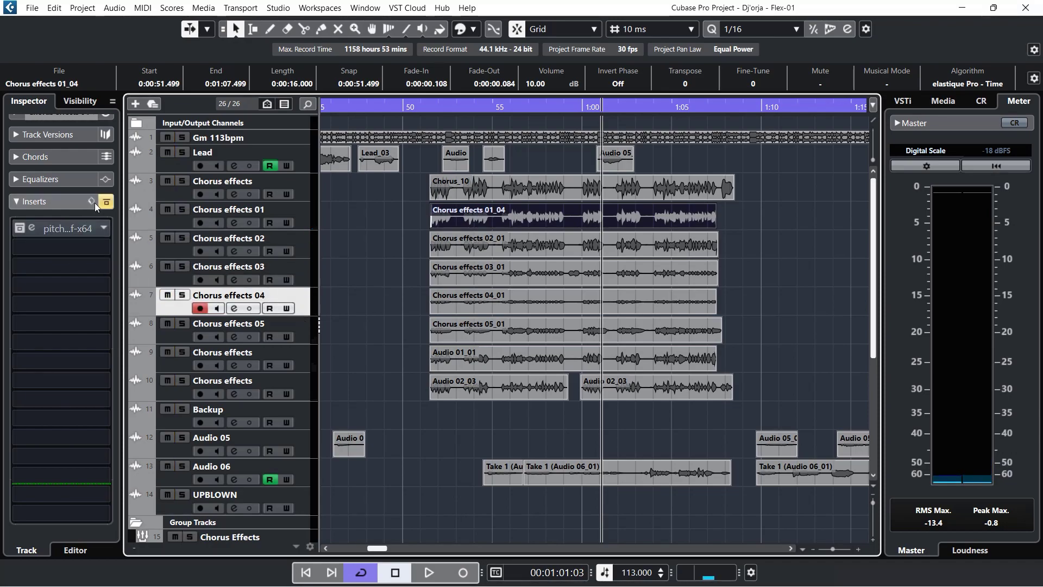
left_click(60, 228)
left_click(28, 229)
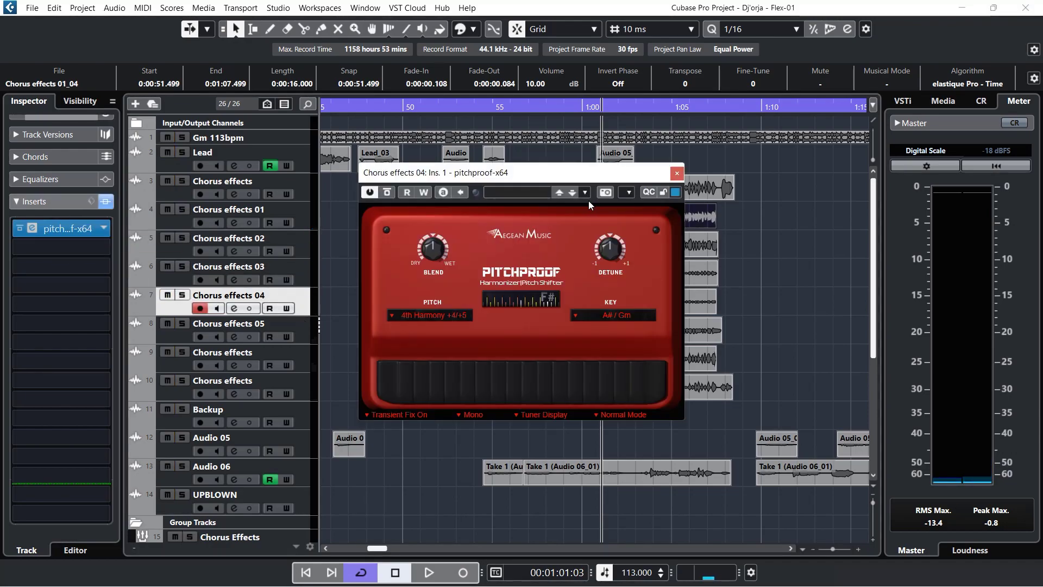
left_click_drag(491, 174, 772, 191)
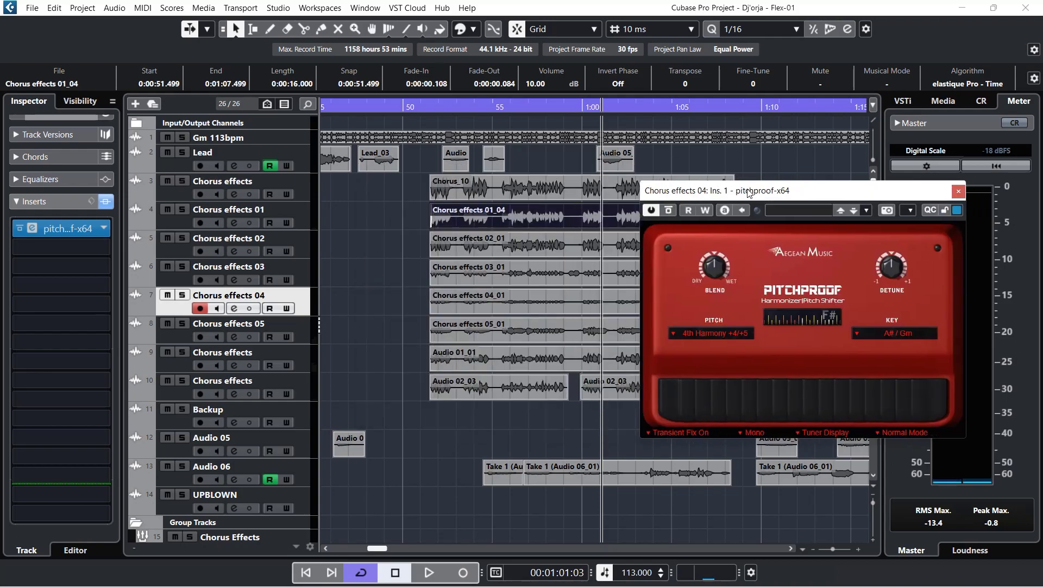
- Solo Chorus effects 04, play the chorus from its start while toggling pitchproof's bypass, clear the solo and close the plug-in
left_click(434, 106)
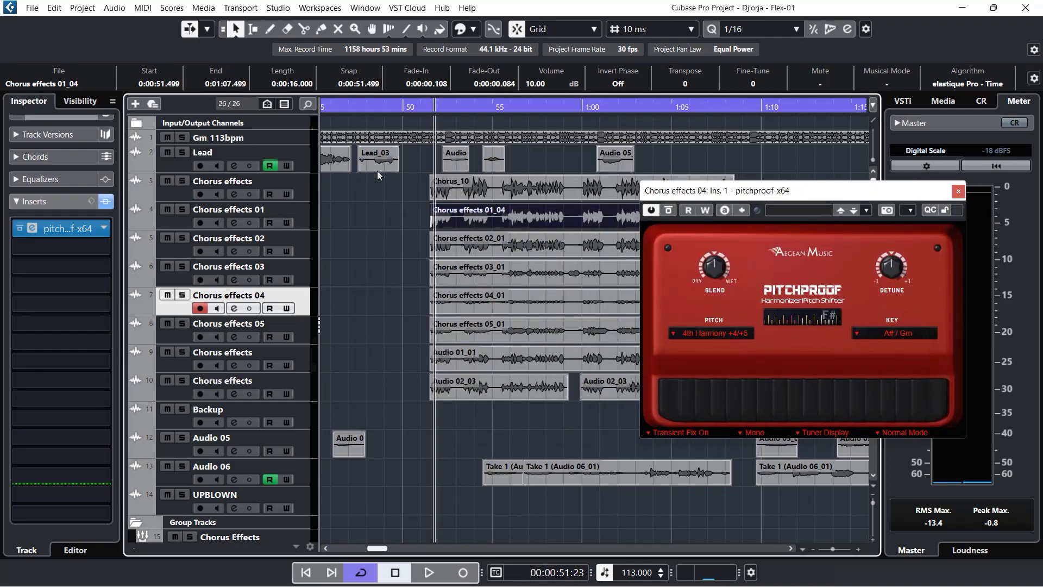
left_click(182, 295)
key("space")
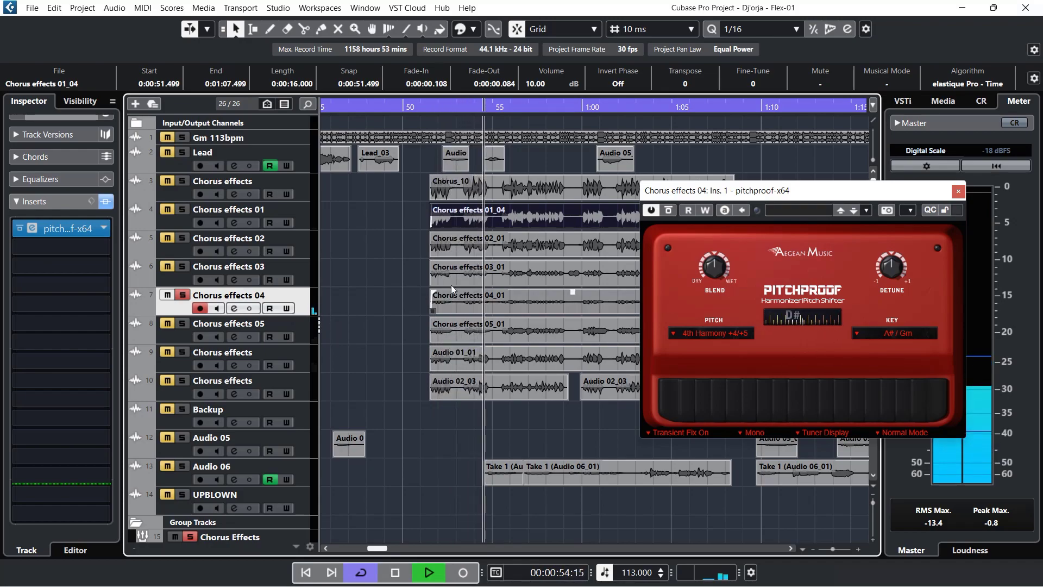
left_click(668, 210)
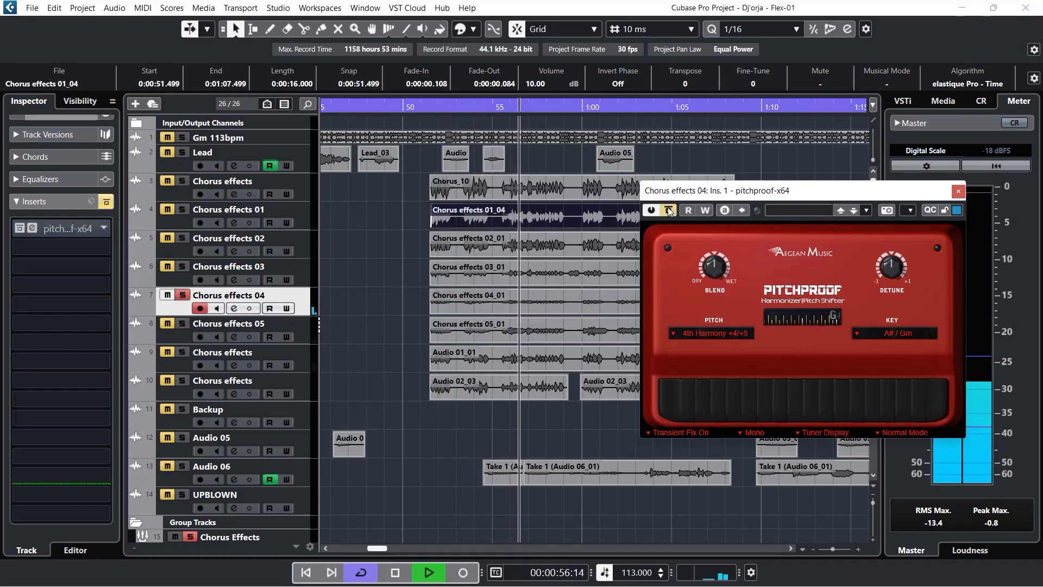
left_click(669, 210)
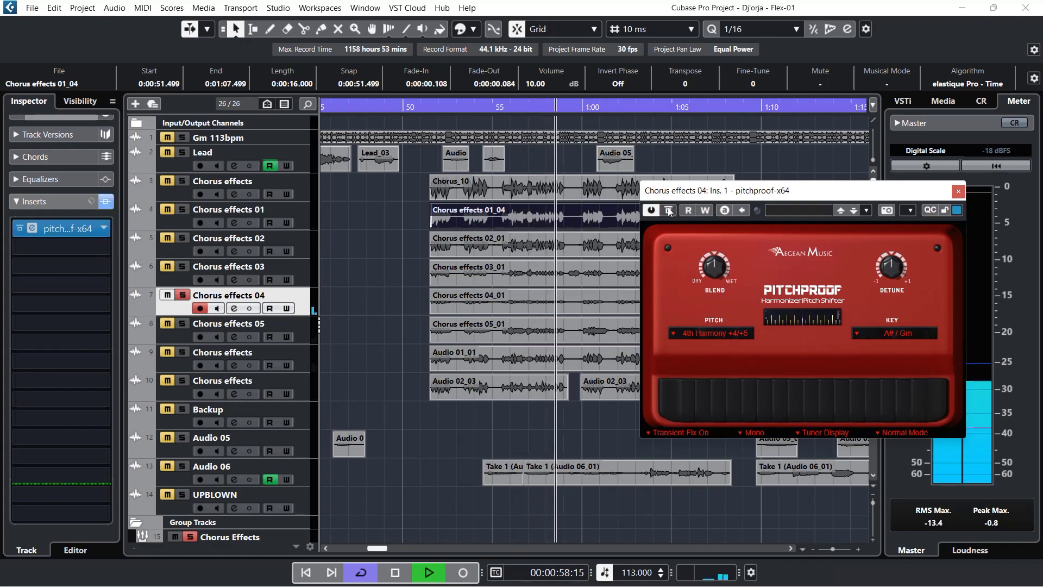
key("space")
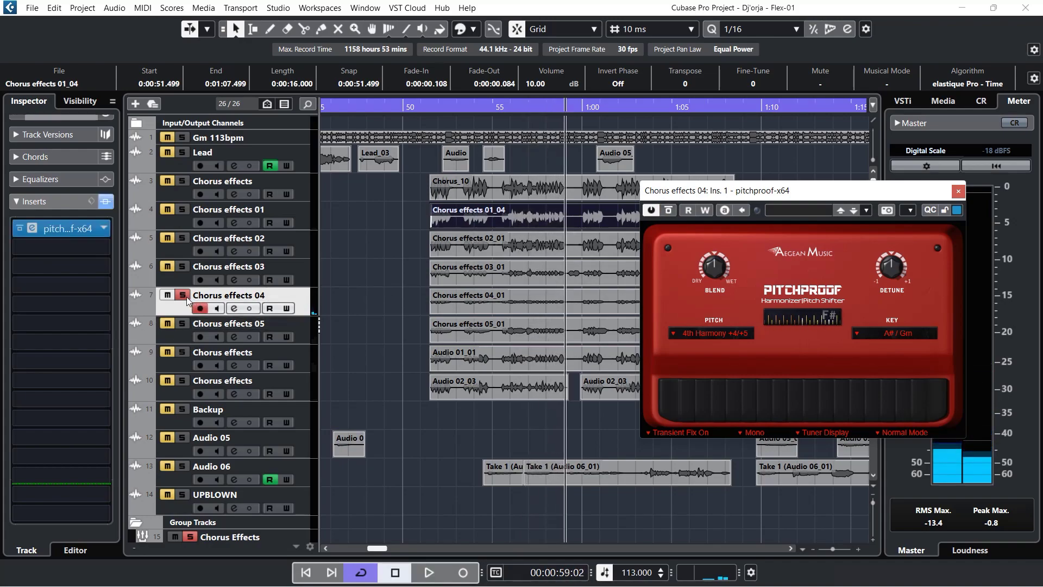
key("s")
left_click(958, 191)
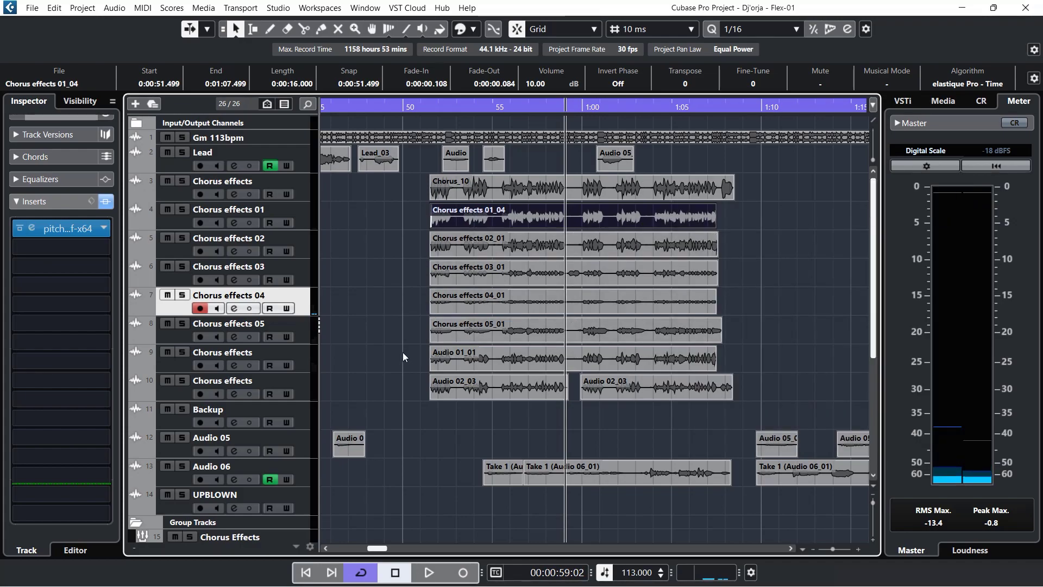
- Enable pitchproof on the Chorus effects track holding Audio 01_01 and open its editor clear of the track list
left_click(304, 328)
left_click(302, 359)
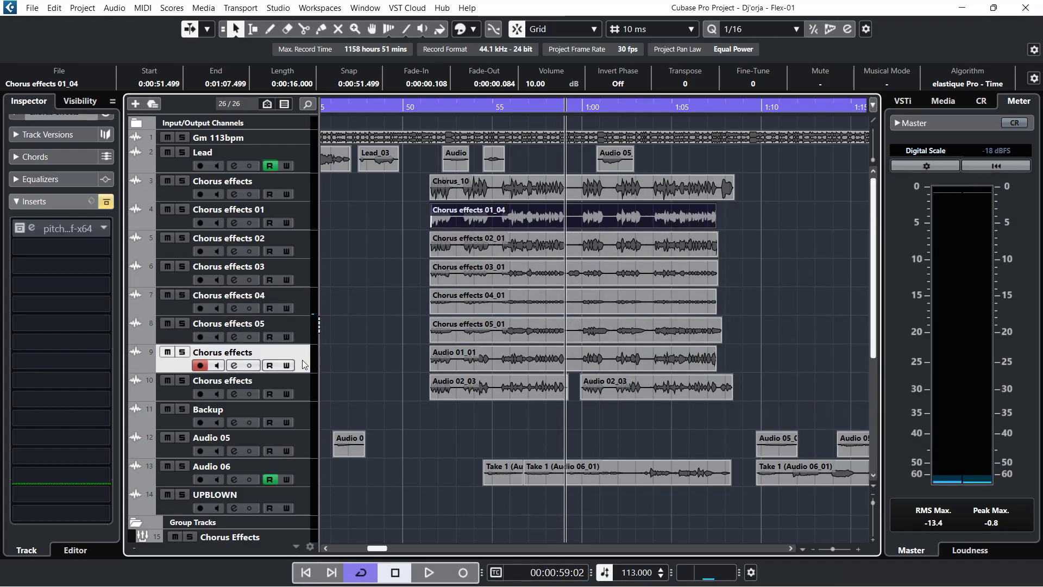
left_click(43, 232)
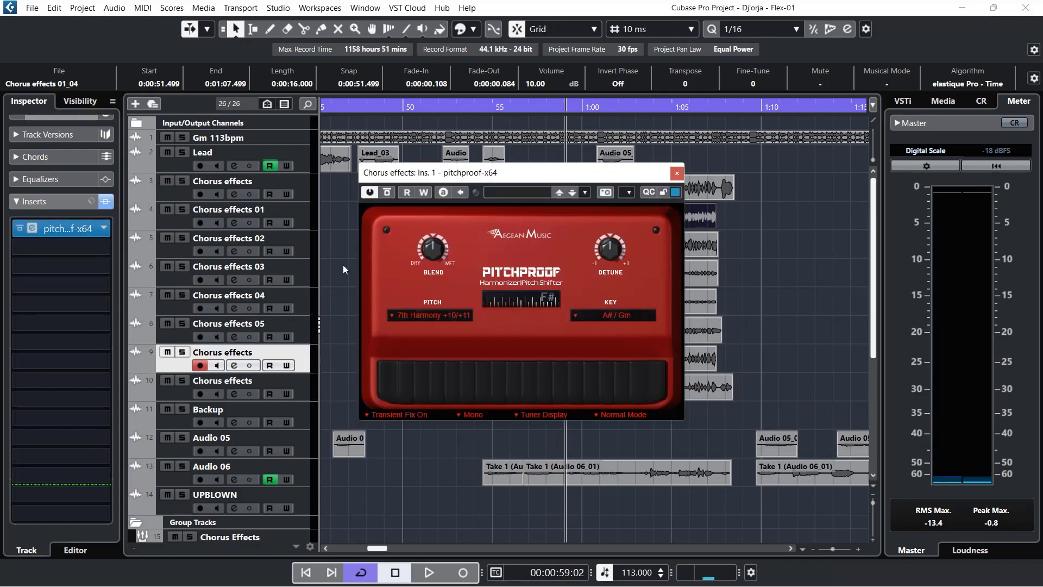
left_click_drag(500, 173, 772, 182)
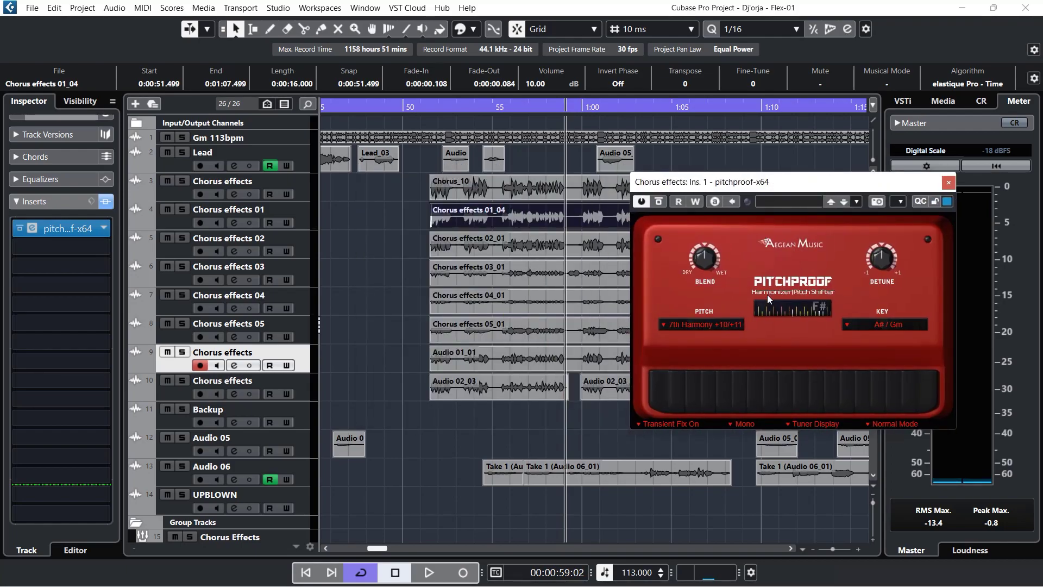
- Solo the Chorus effects track holding Audio 01_01, listen to its pitchproof harmony from the chorus start, and clear the solo
left_click(432, 111)
key("space")
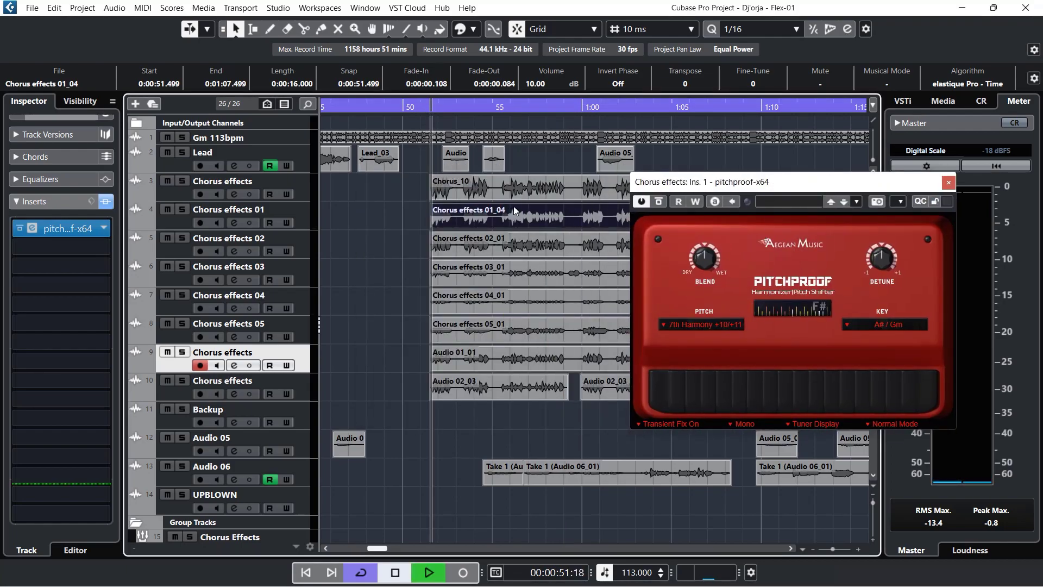
left_click(183, 353)
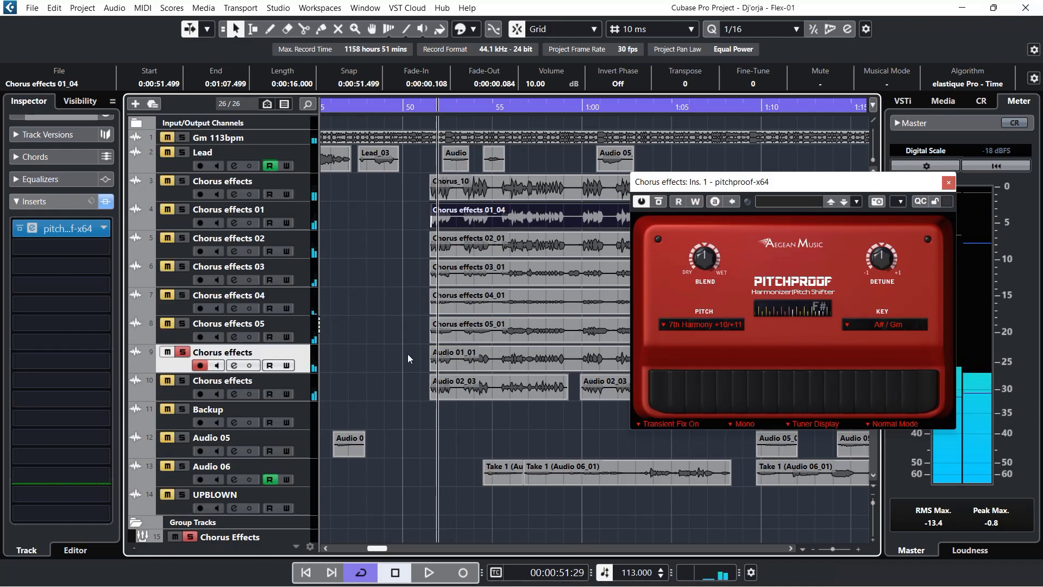
key("space")
key("space")
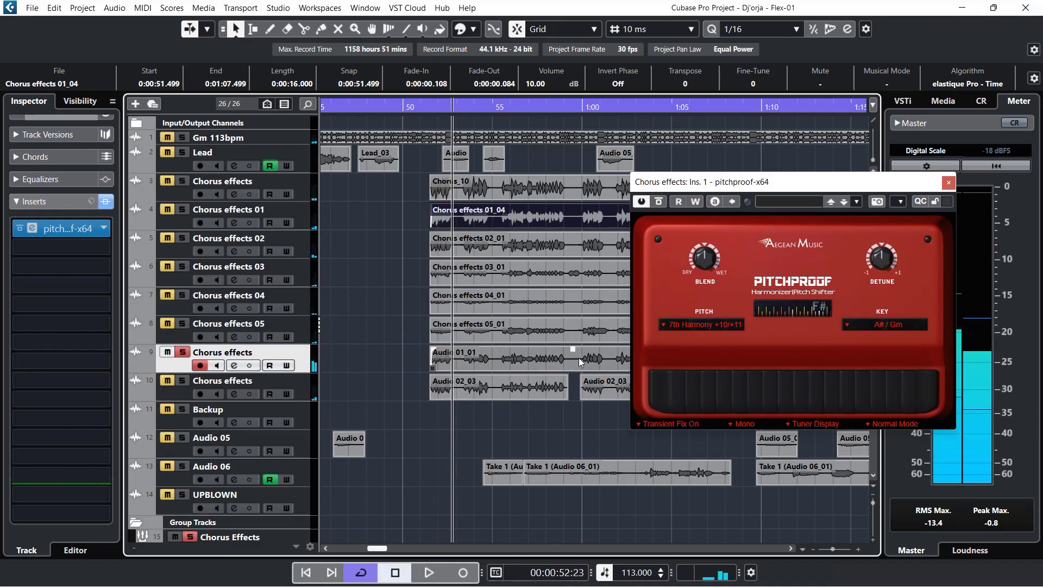
left_click(438, 105)
key("space")
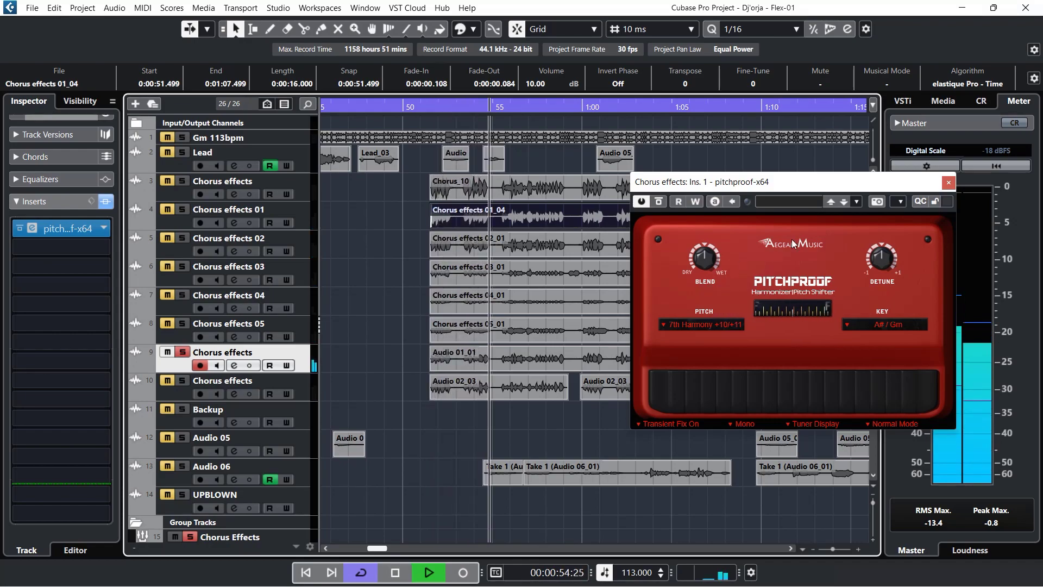
left_click(661, 199)
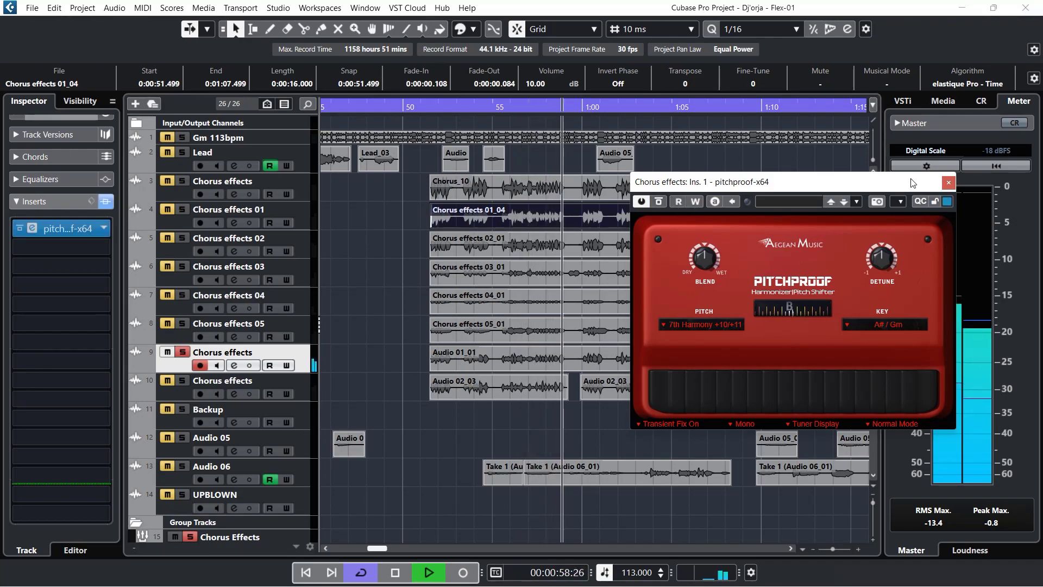
key("space")
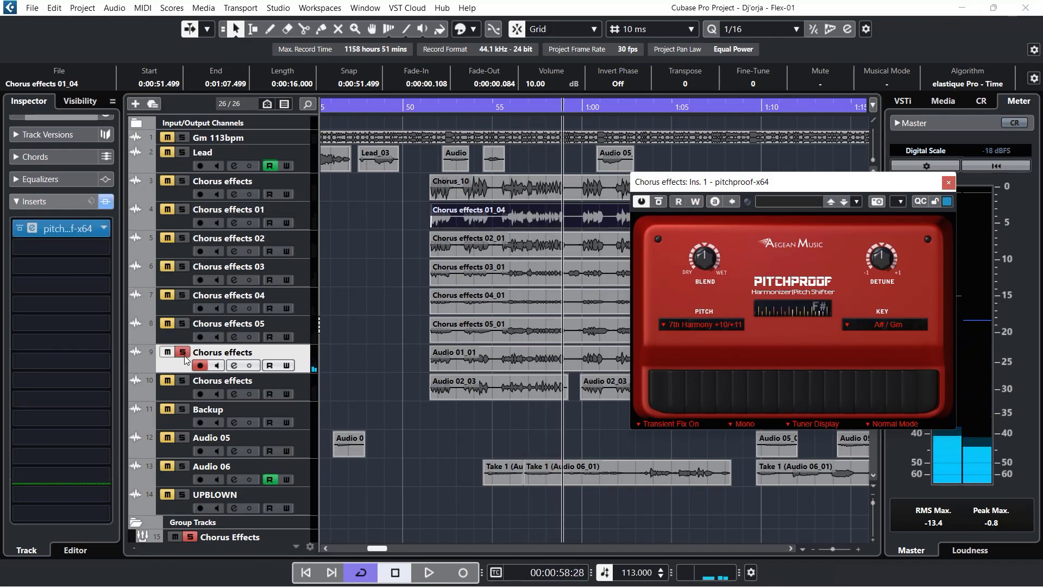
left_click(183, 352)
- Solo the Chorus Effects group, play all the chorus layers together from the chorus start, and close the pitchproof editor
left_click(183, 381)
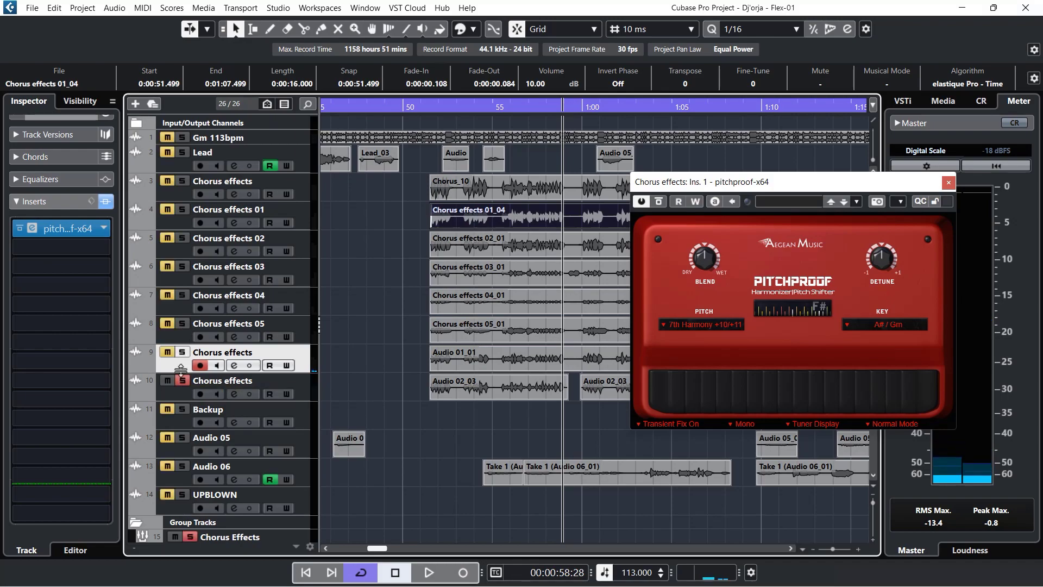
left_click(183, 381)
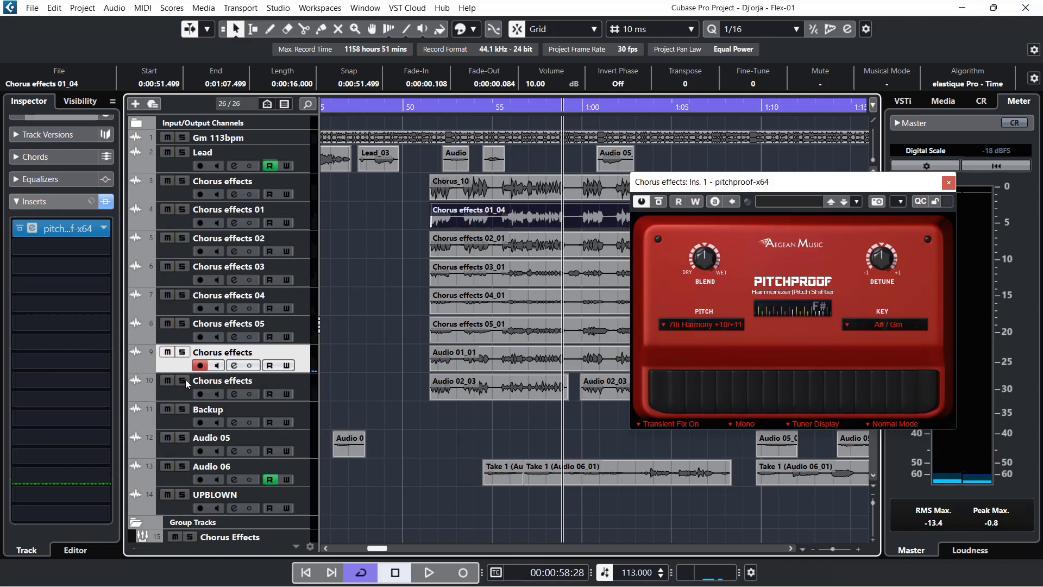
scroll(370, 453, "down", 3)
left_click(189, 450)
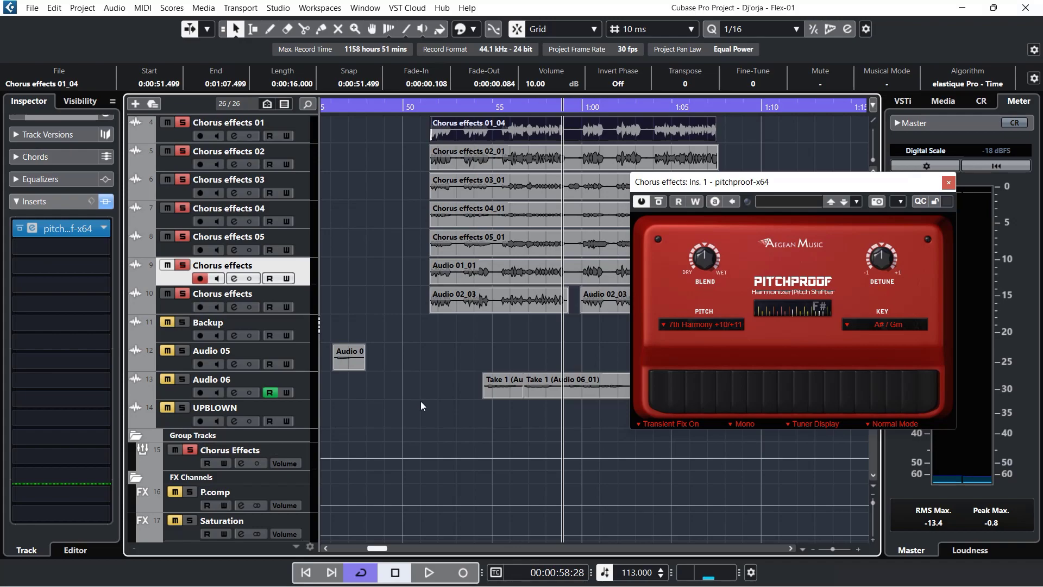
scroll(459, 207, "up", 3)
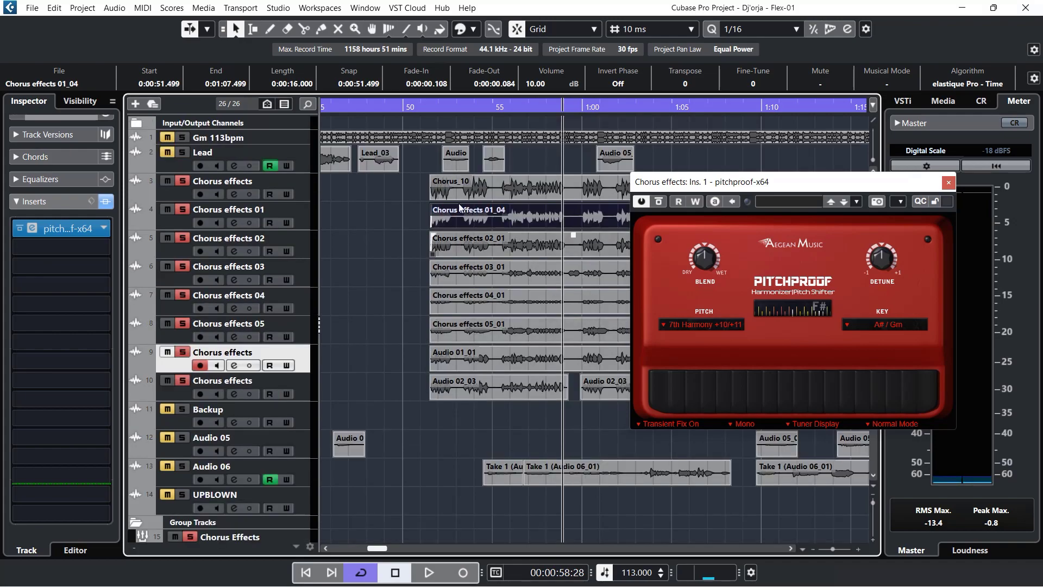
left_click(430, 108)
key("space")
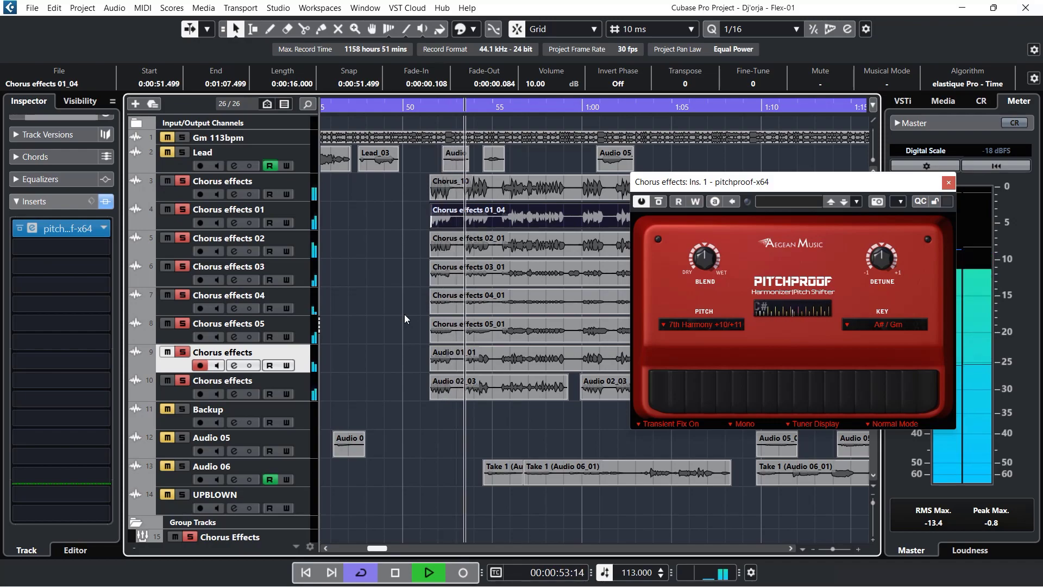
left_click(948, 184)
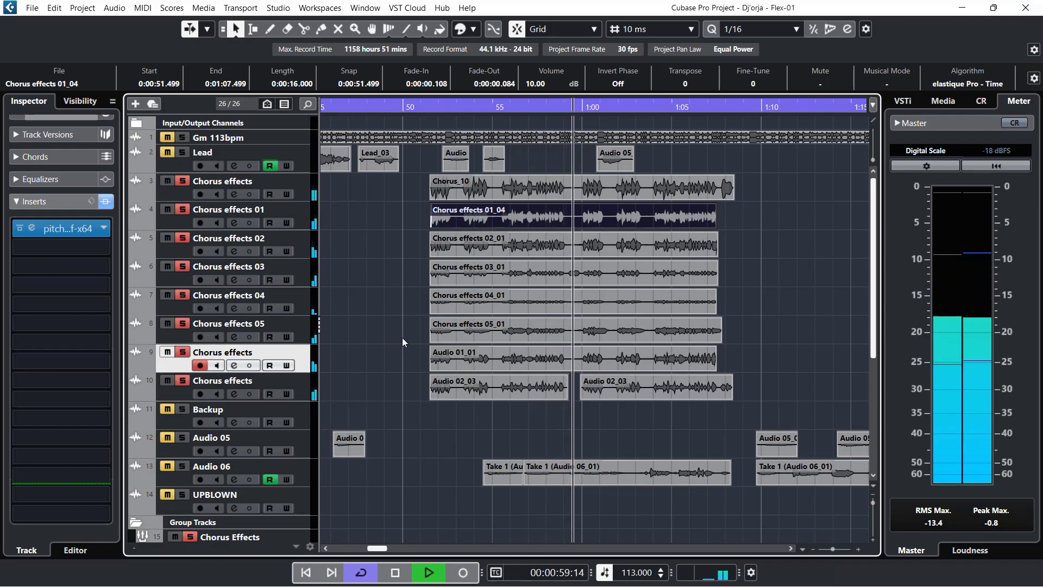
key("space")
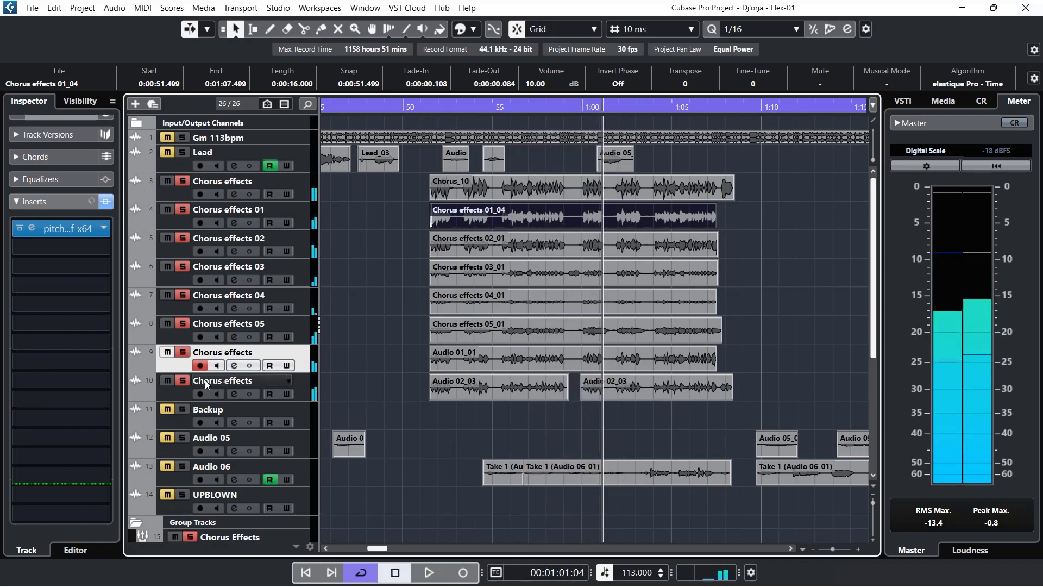
- Clear the Chorus Effects group solo and listen to the full mix from the chorus start into the following section
left_click(190, 537)
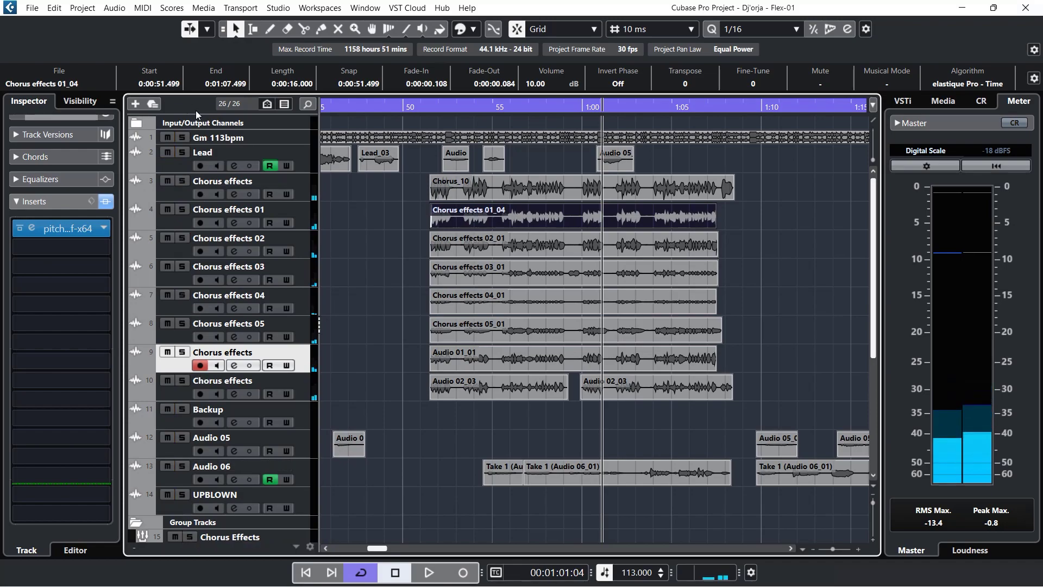
left_click(429, 108)
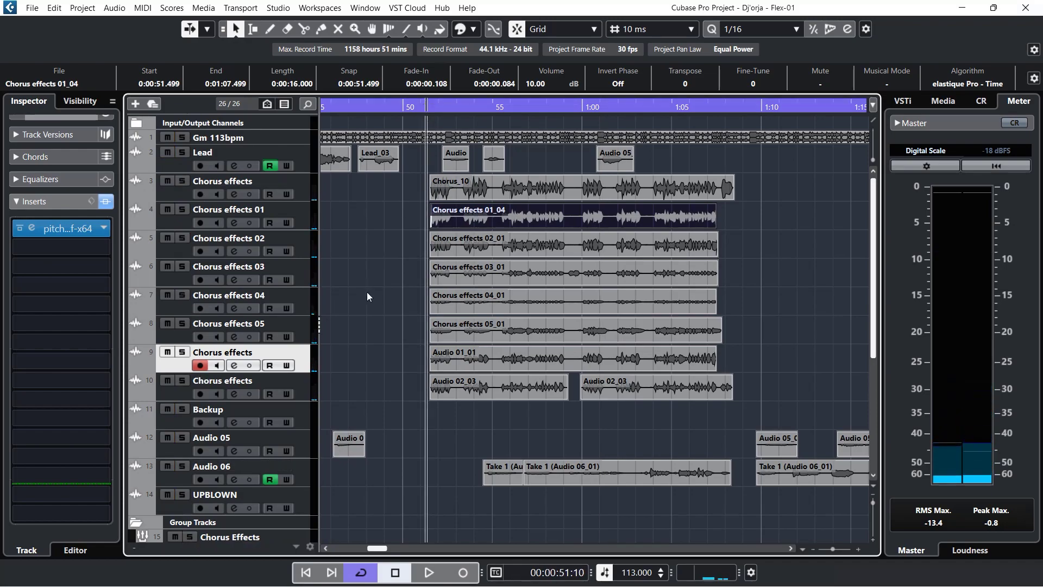
key("space")
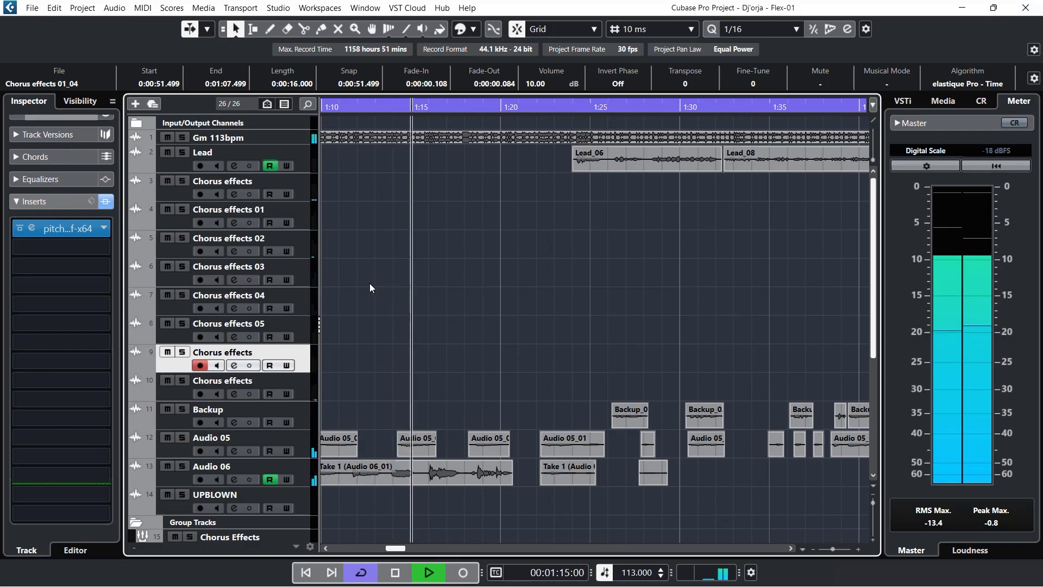
key("space")
- Select the Chorus Effects group track, inspect its inserts and sends, and collapse both sections
left_click_drag(389, 547, 336, 541)
scroll(343, 429, "down", 3)
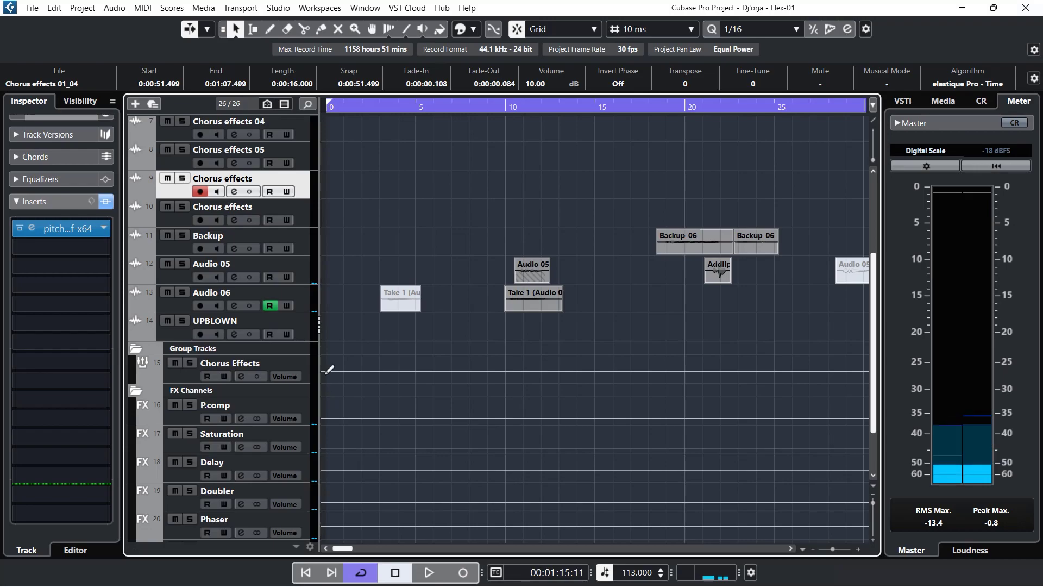
left_click(304, 367)
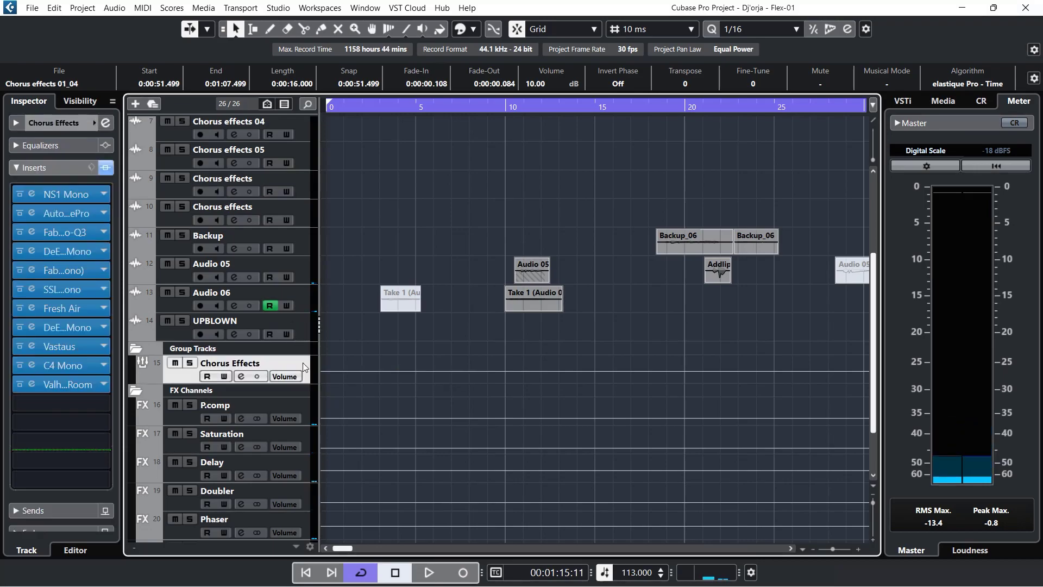
left_click(56, 170)
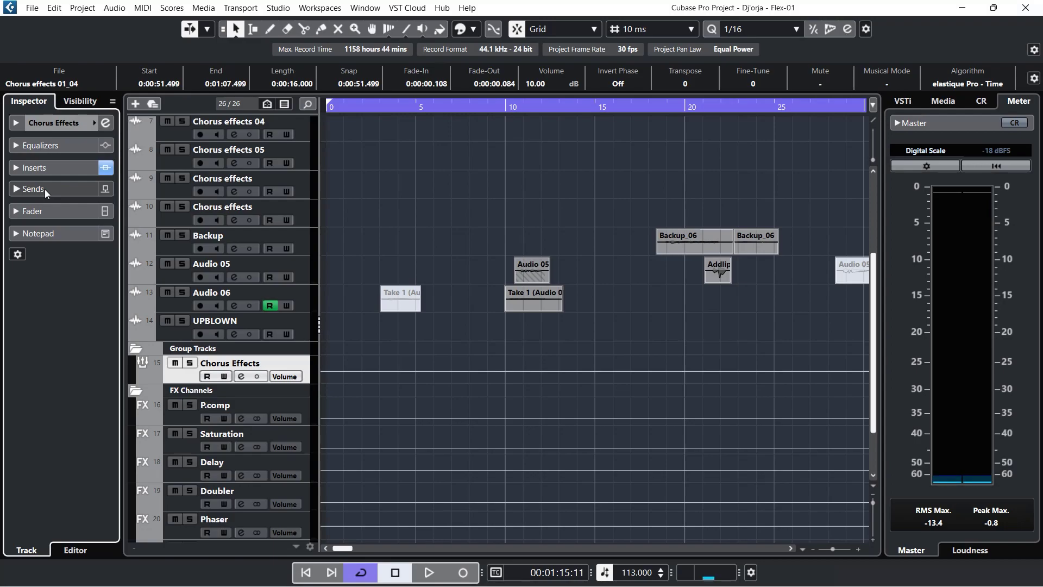
left_click(45, 189)
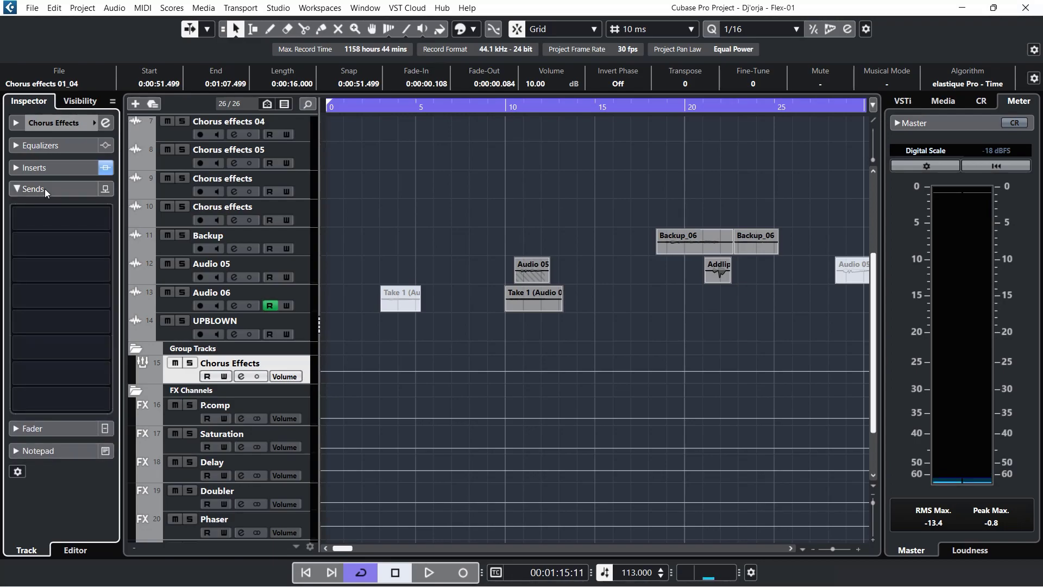
left_click(44, 188)
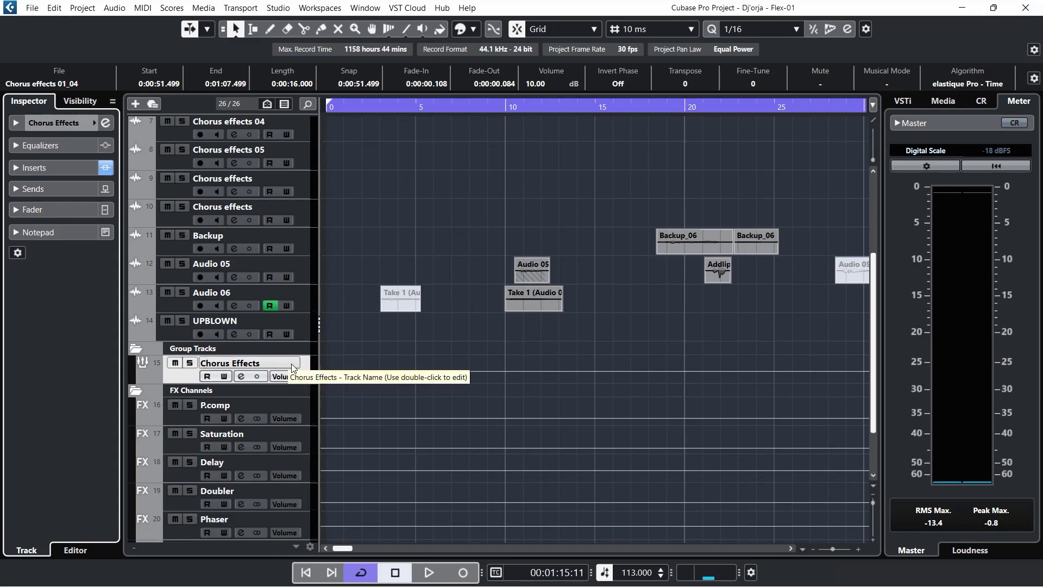
- Review the insert chain on the Chorus Effects group track once more and collapse it again
left_click(63, 168)
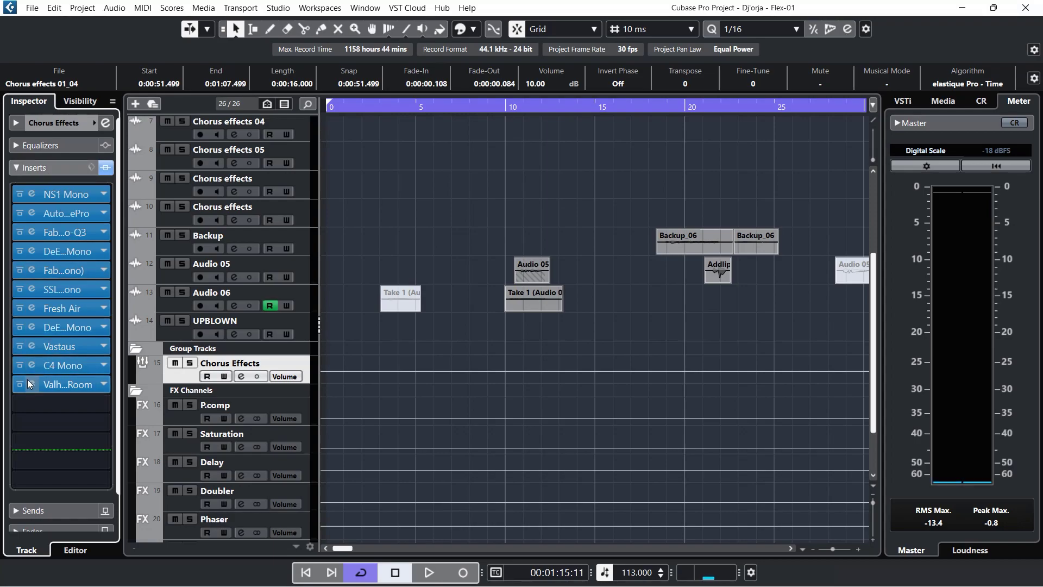
left_click(59, 168)
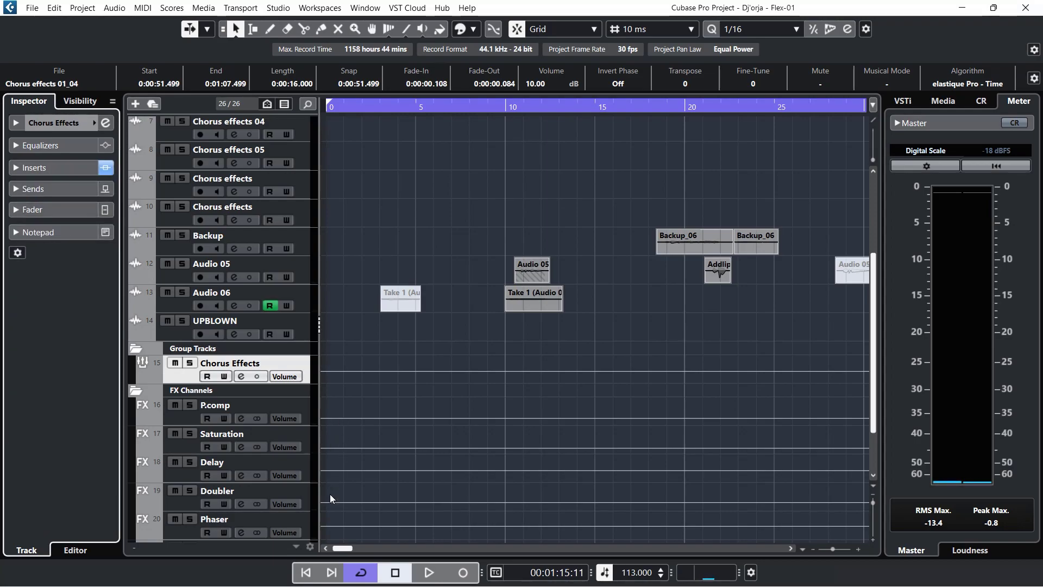
- Bring the whole arrangement into view and play the full mix from the start of the first chorus
left_click_drag(339, 549, 360, 550)
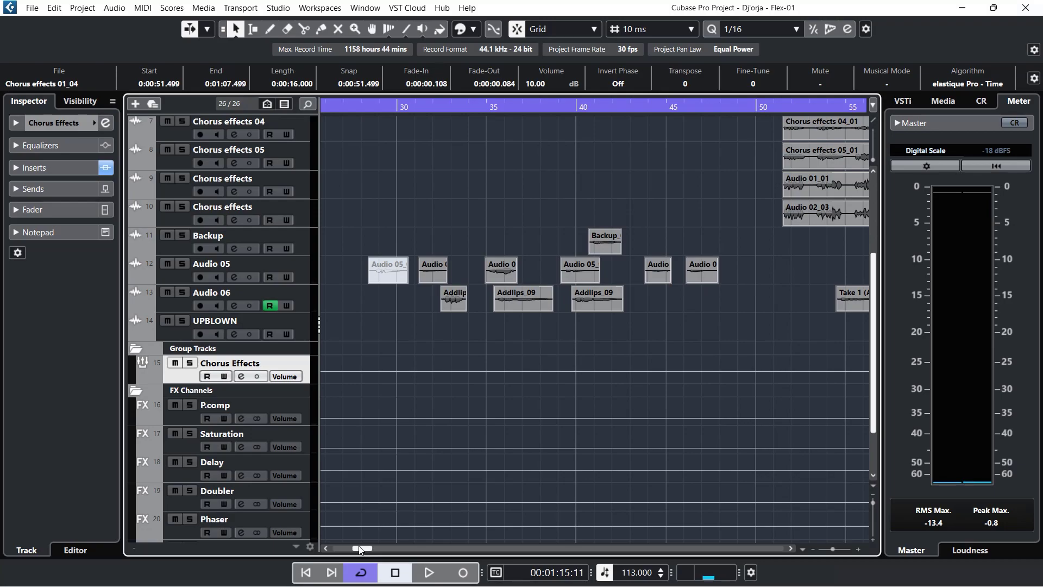
scroll(429, 530, "down", 5)
scroll(429, 530, "up", 5)
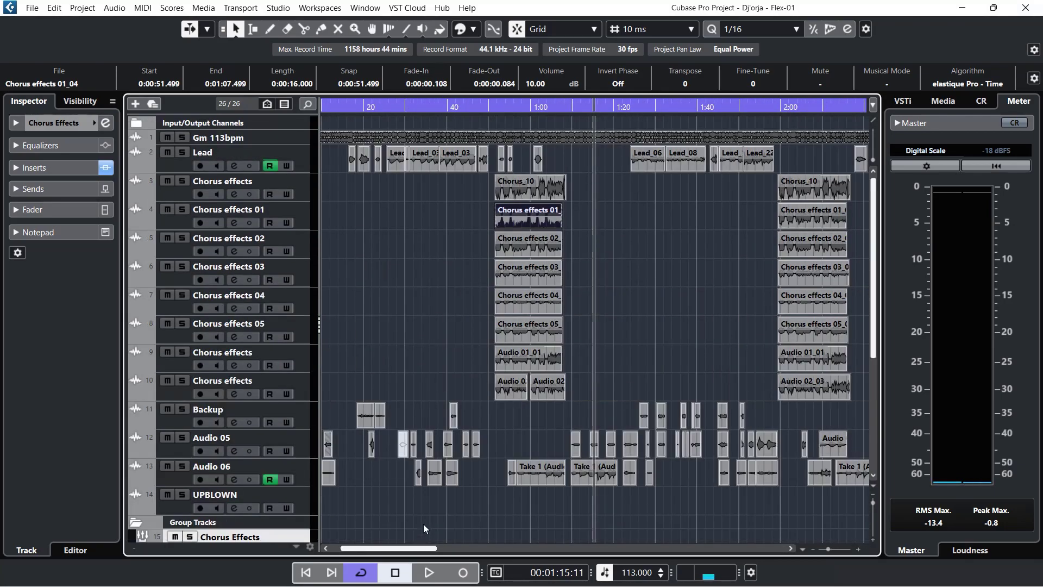
left_click(494, 109)
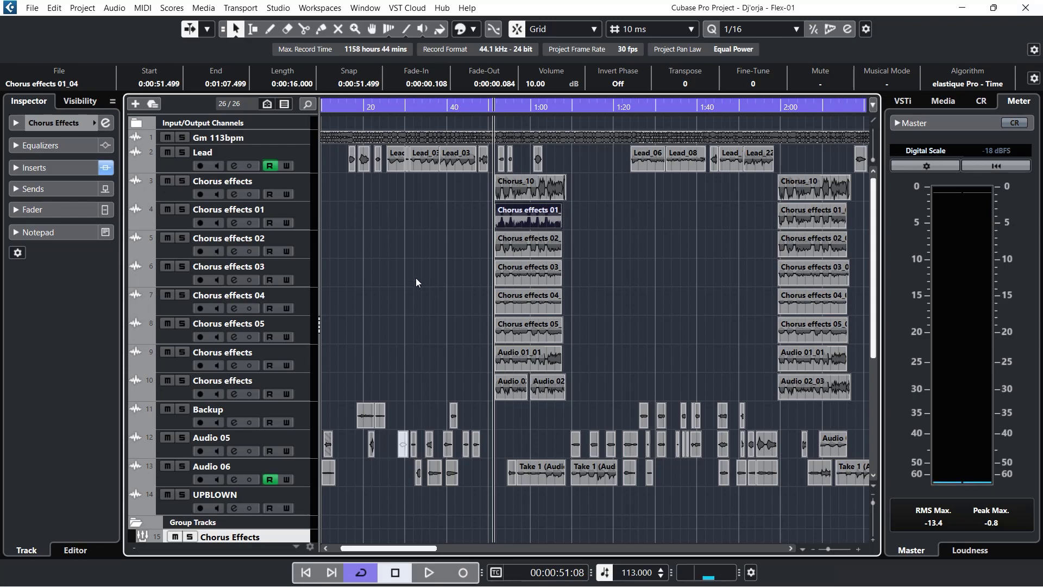
key("space")
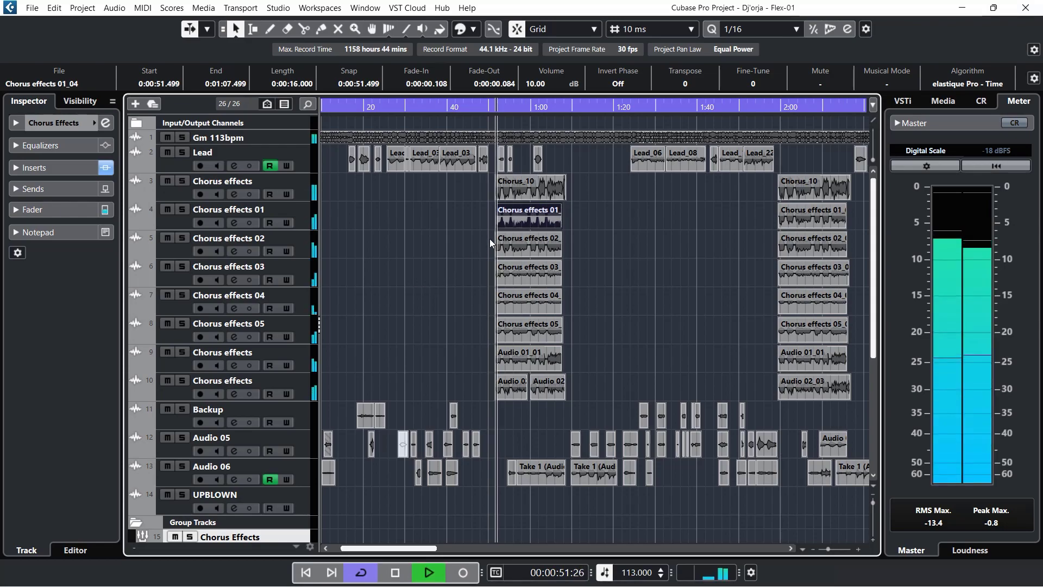